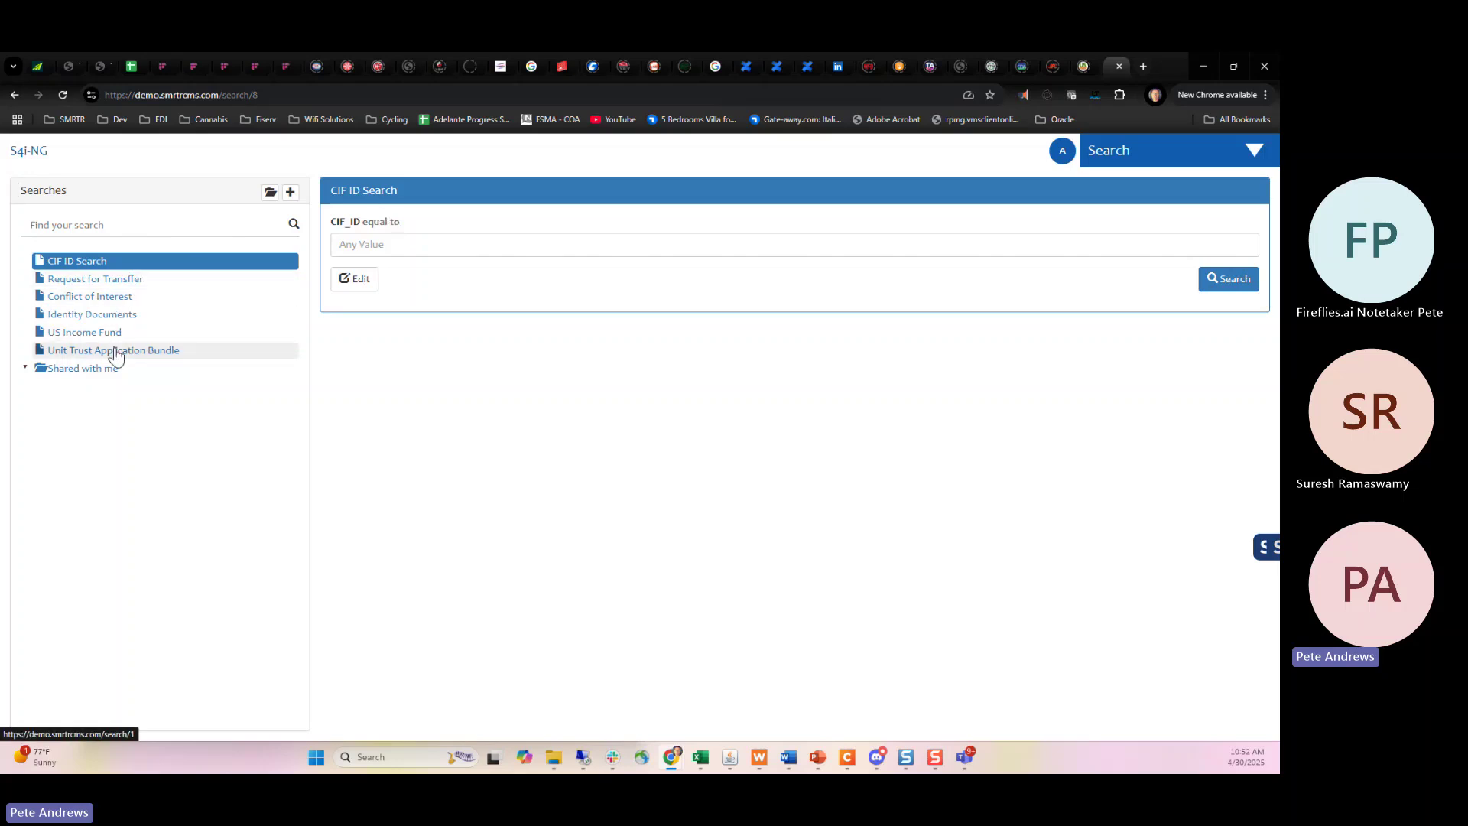
Type 1 in CIF_ID, choose the suggested customer ID, and run the search to list 4 documents.
left_click(341, 243)
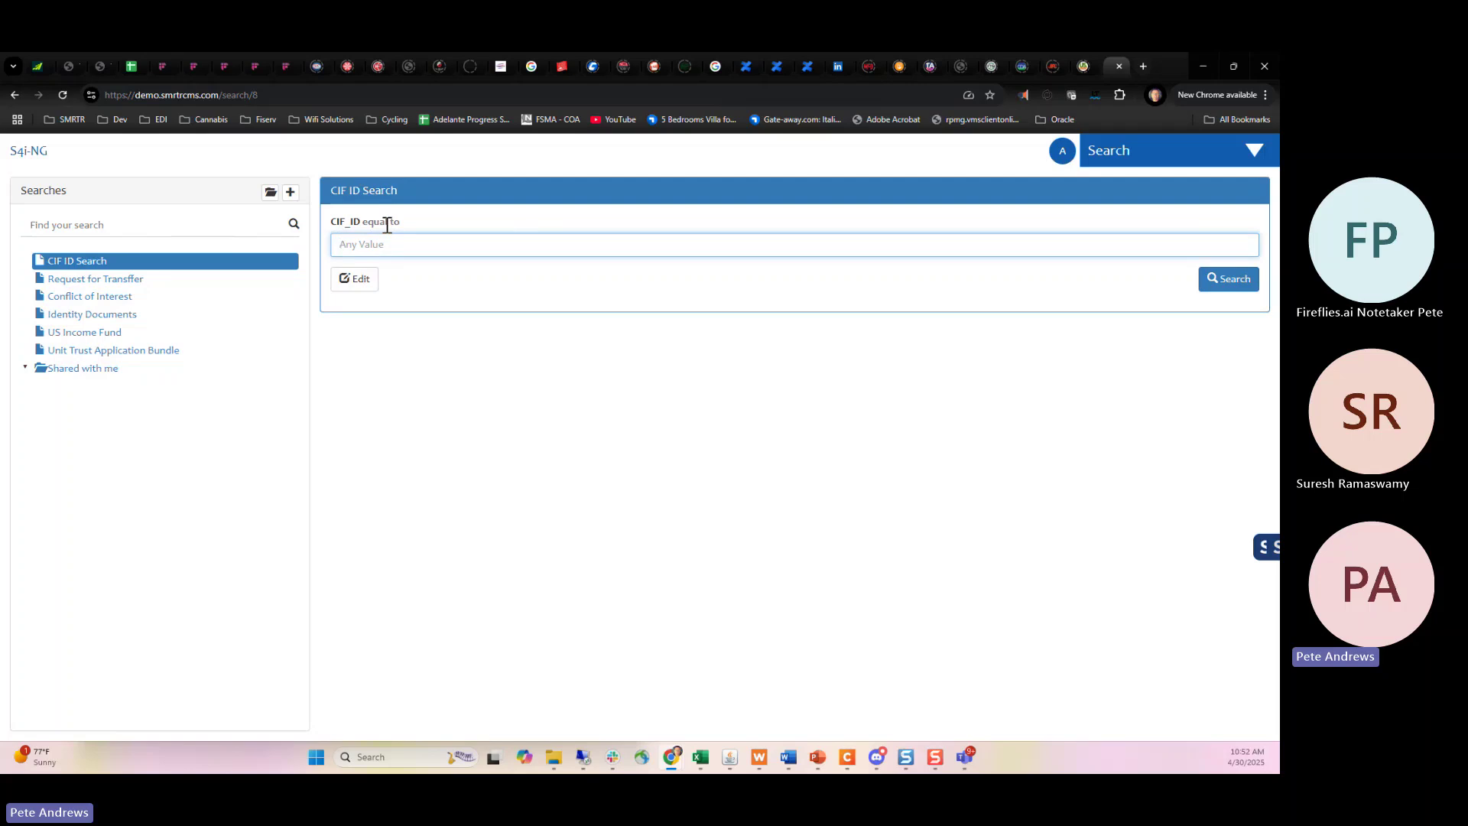
type("1")
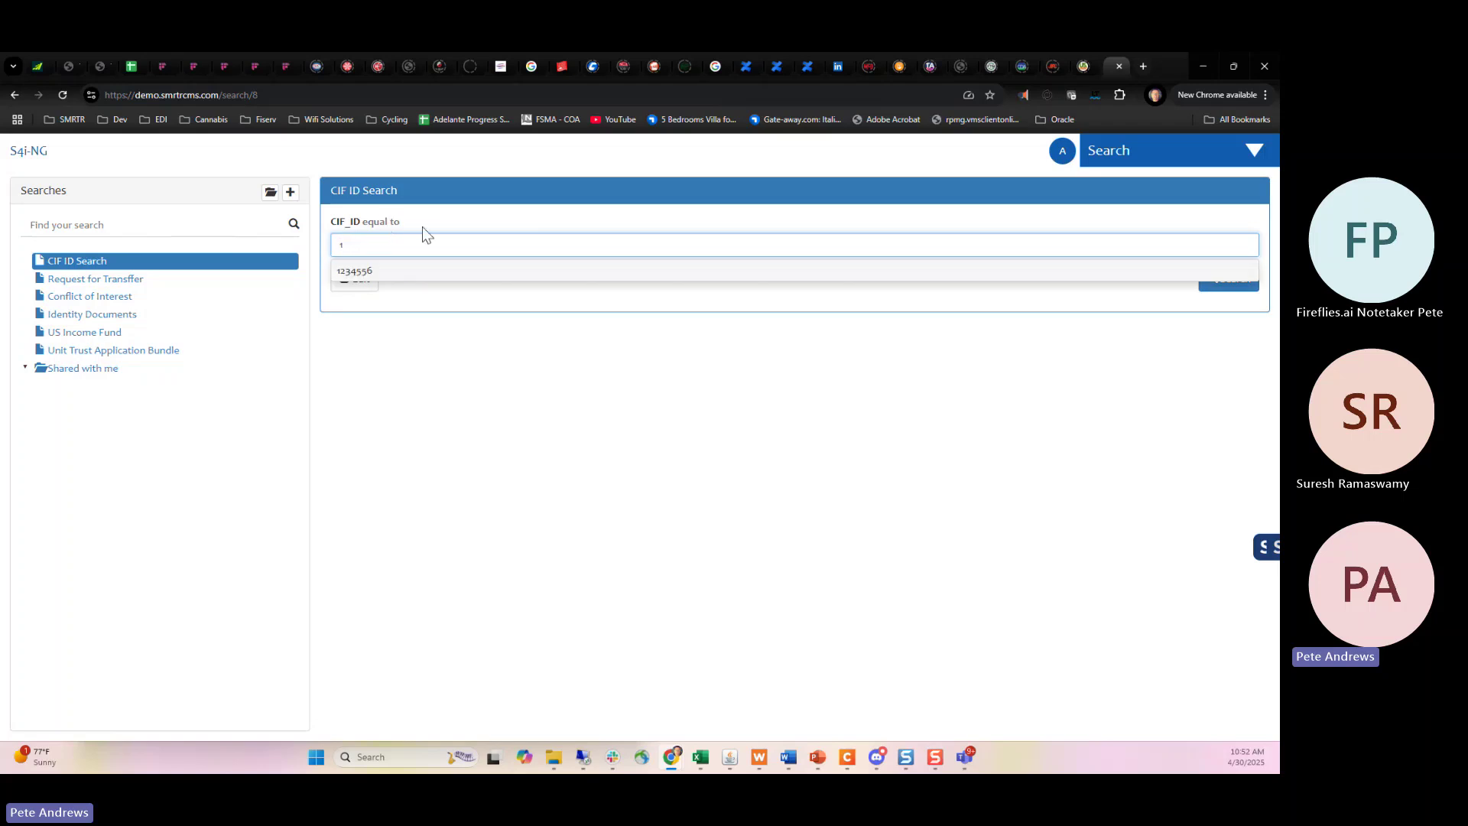
left_click(417, 273)
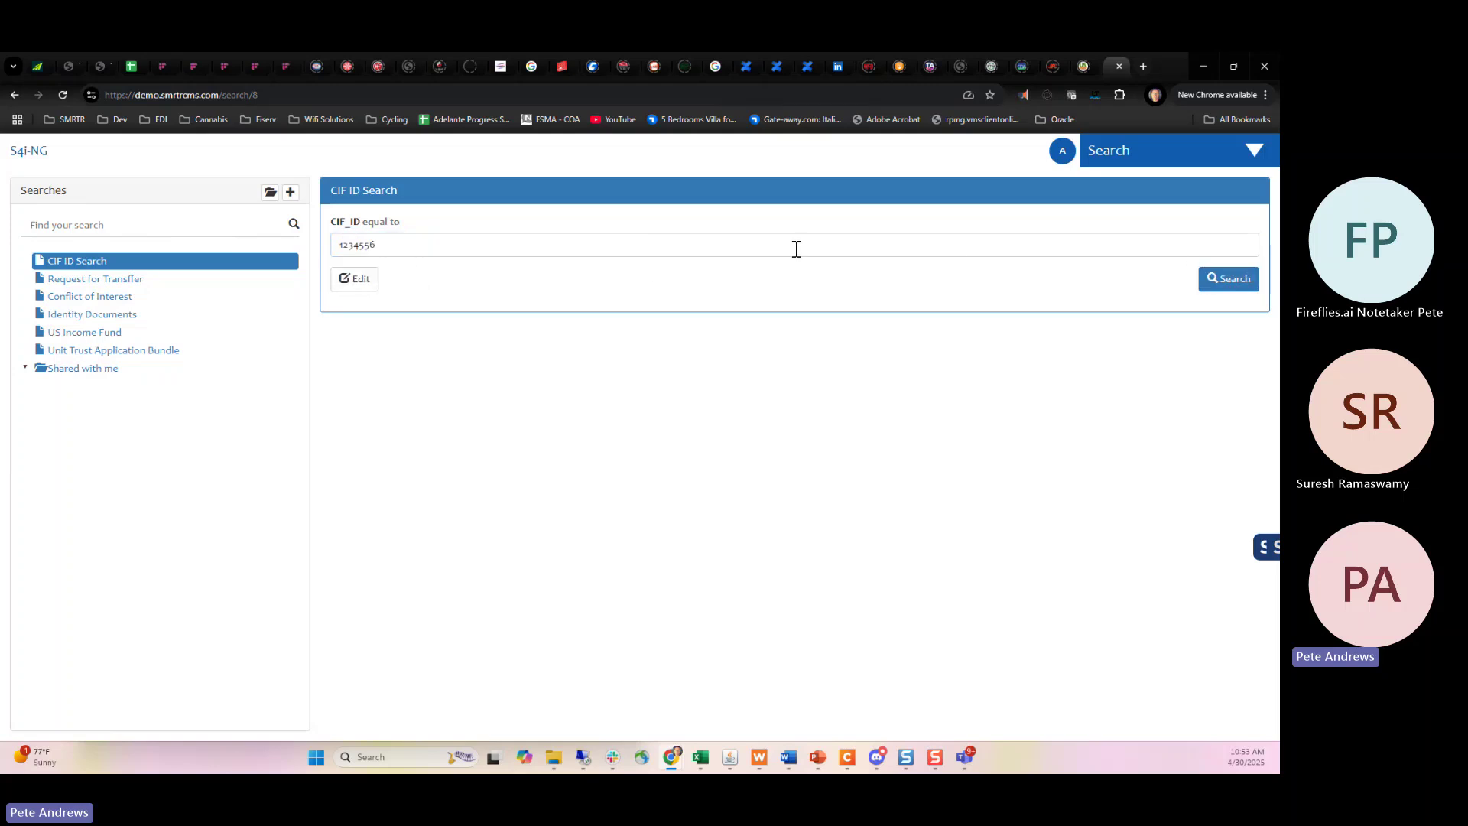
left_click(1227, 279)
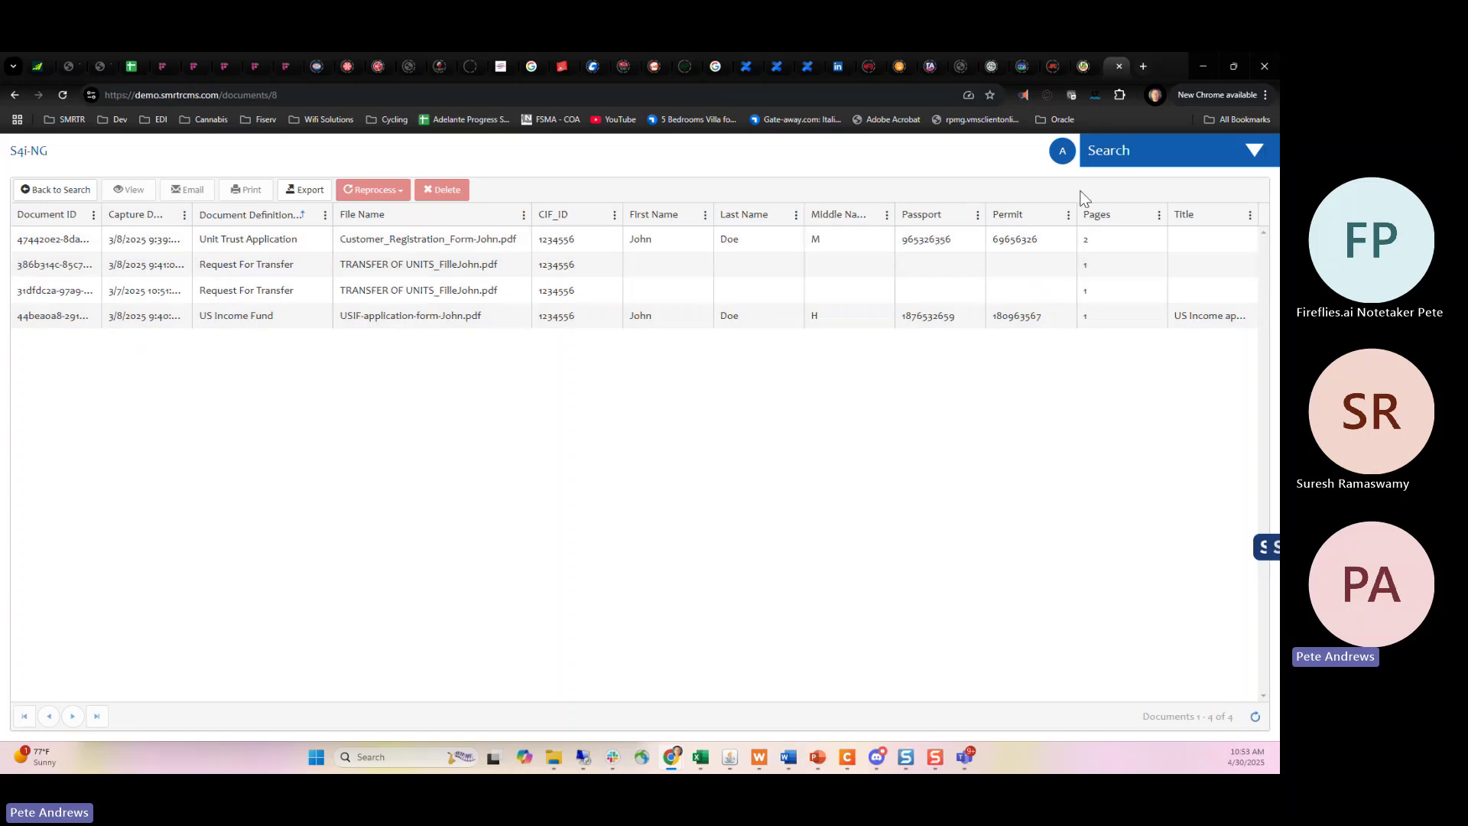
Move the Permit column ahead of Passport and hide the Title column.
left_click_drag(1054, 218, 910, 222)
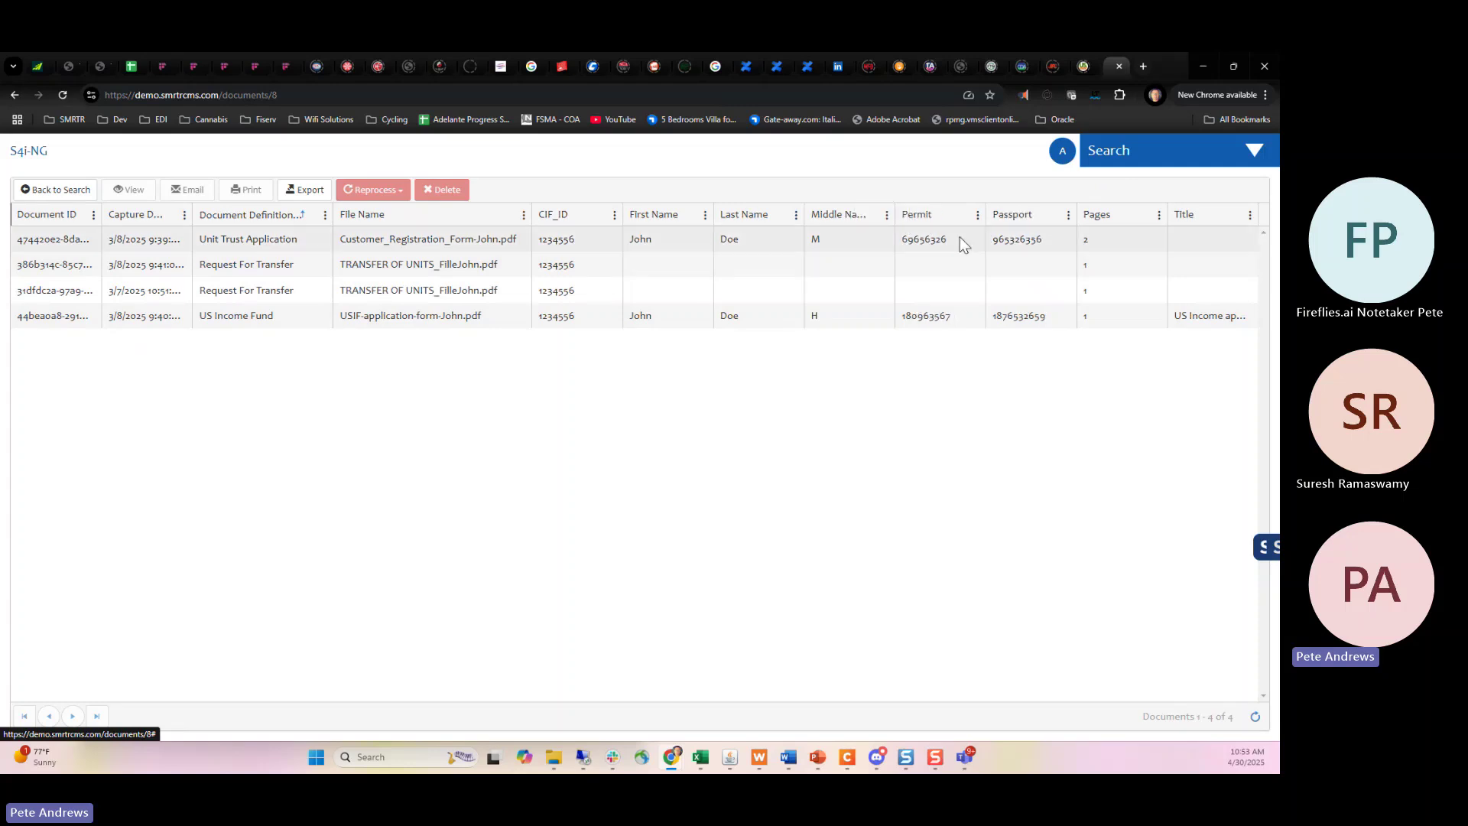
left_click(977, 216)
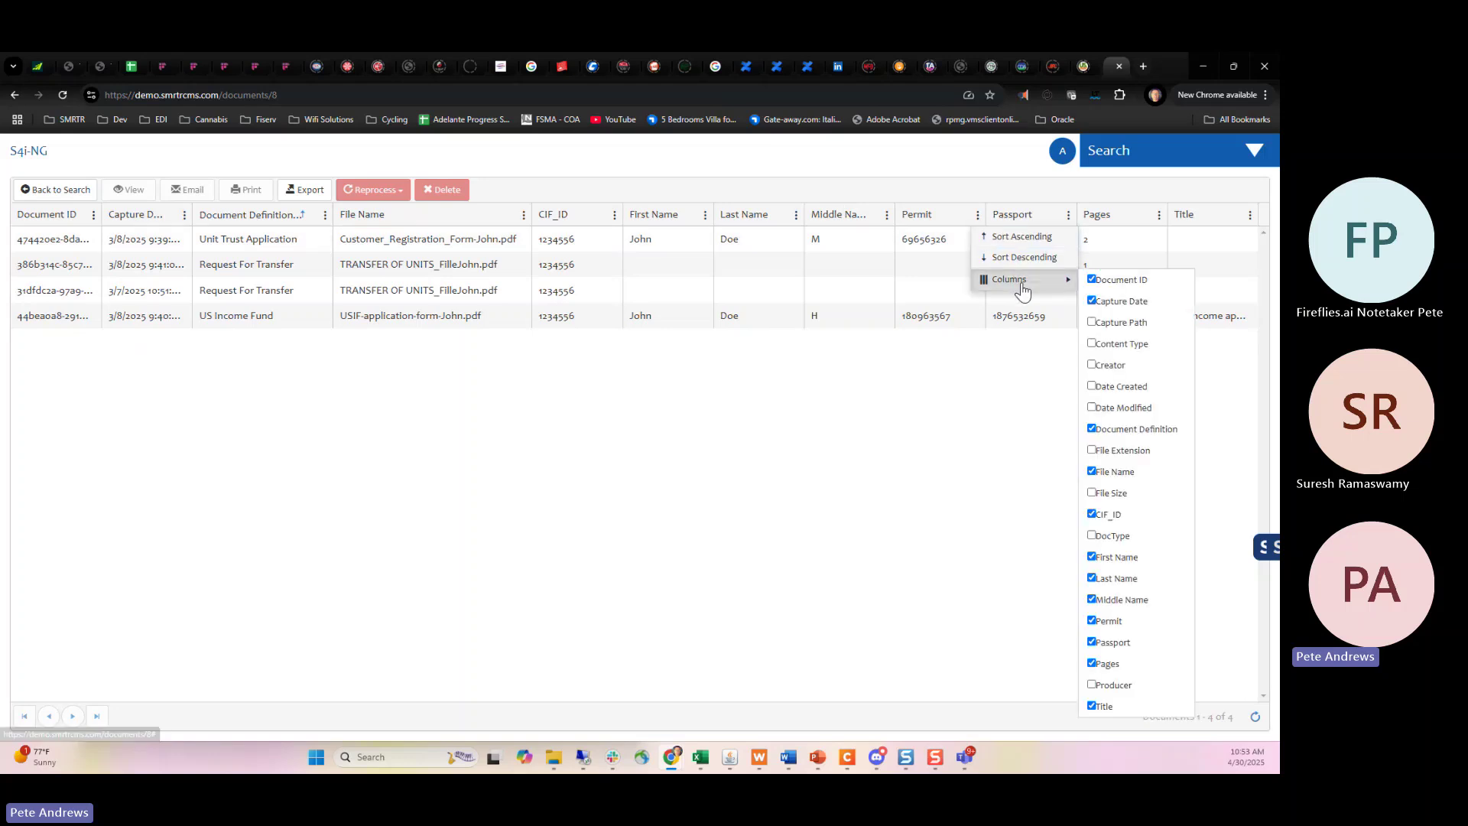
mouse_move(1034, 279)
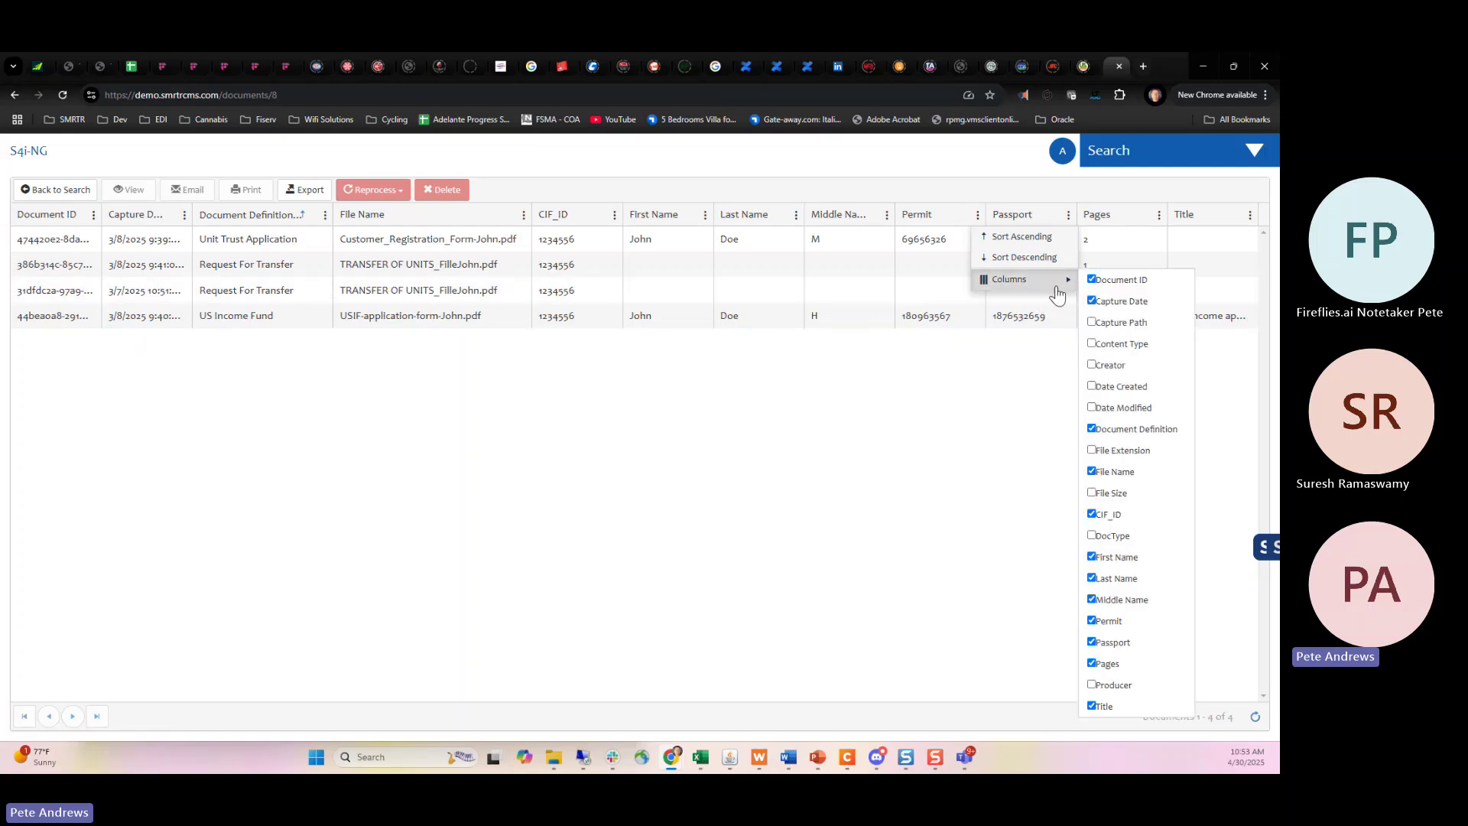
left_click(1092, 707)
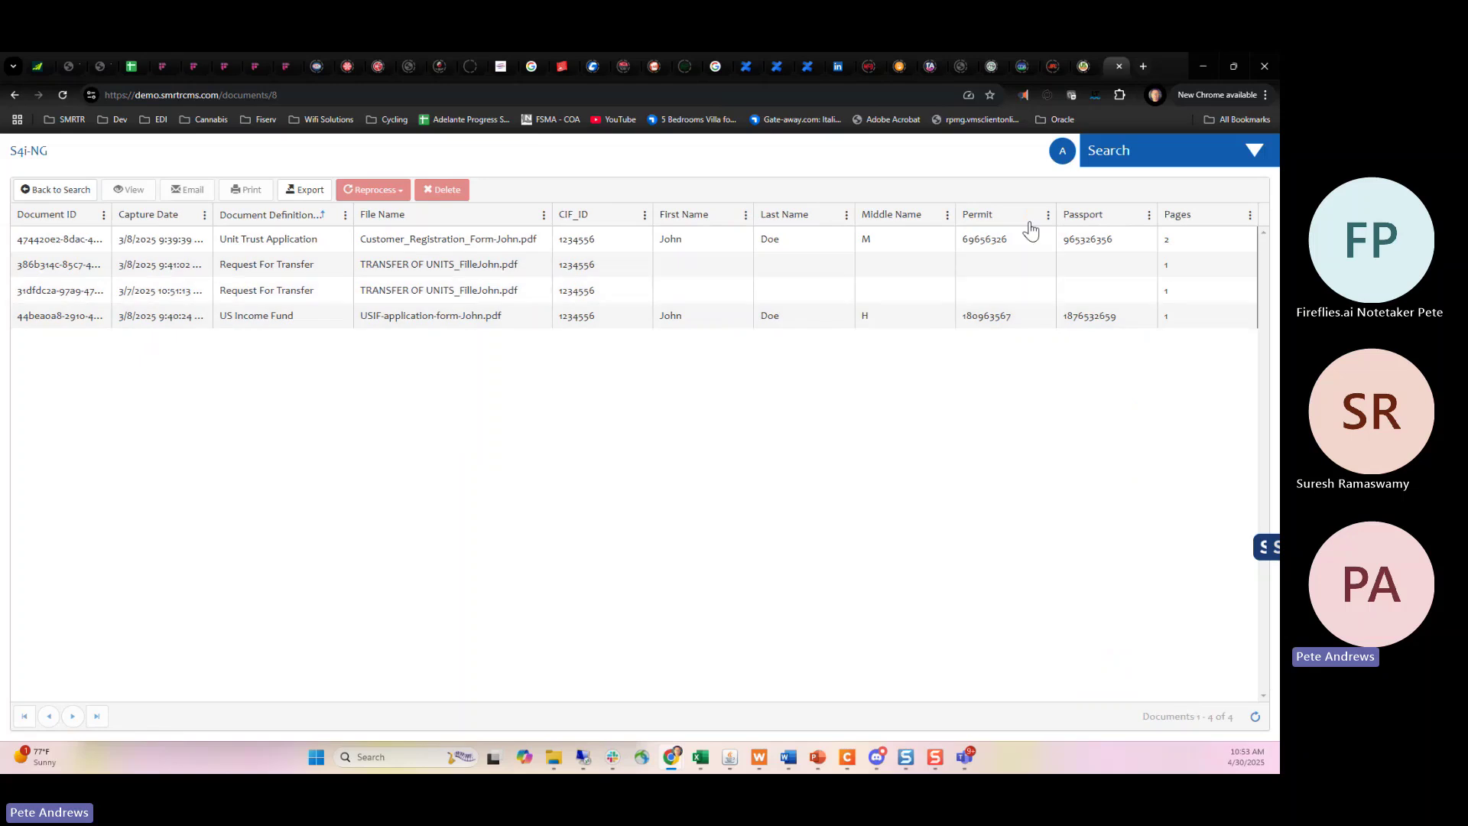
Hide the Pages column, then go back to the CIF ID Search form.
left_click(1250, 215)
mouse_move(1215, 281)
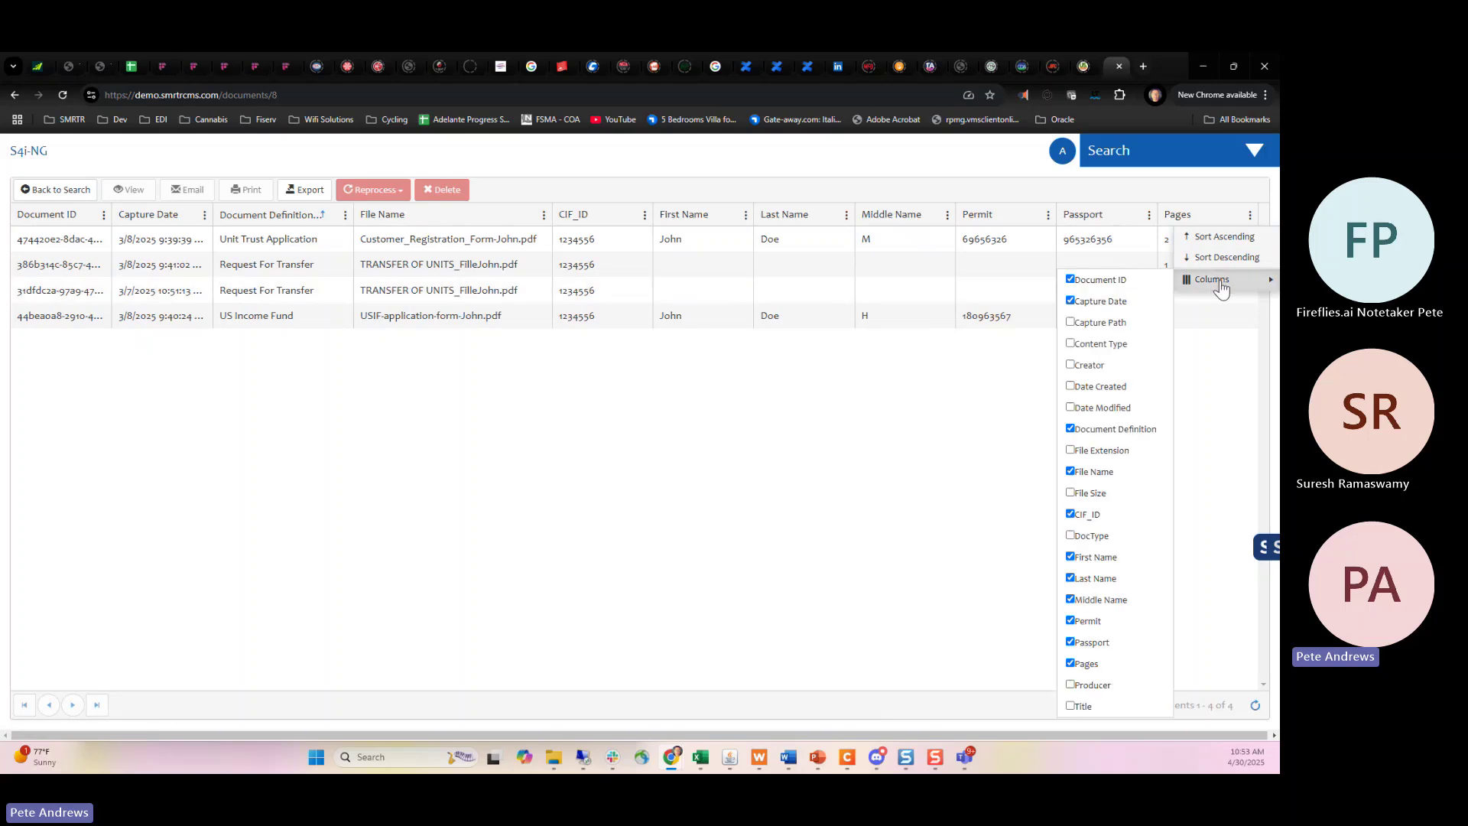
left_click(1070, 663)
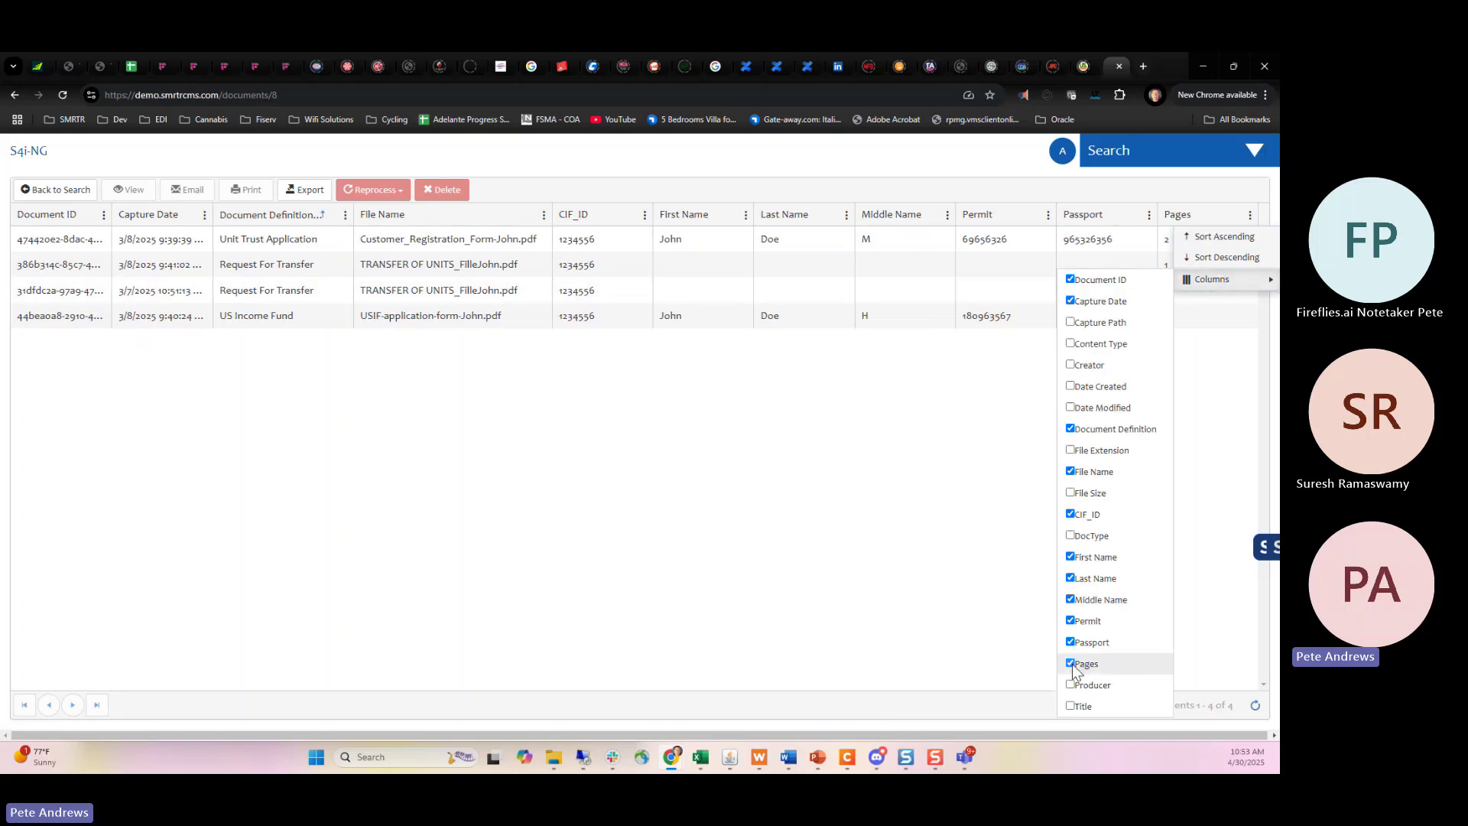
left_click(999, 427)
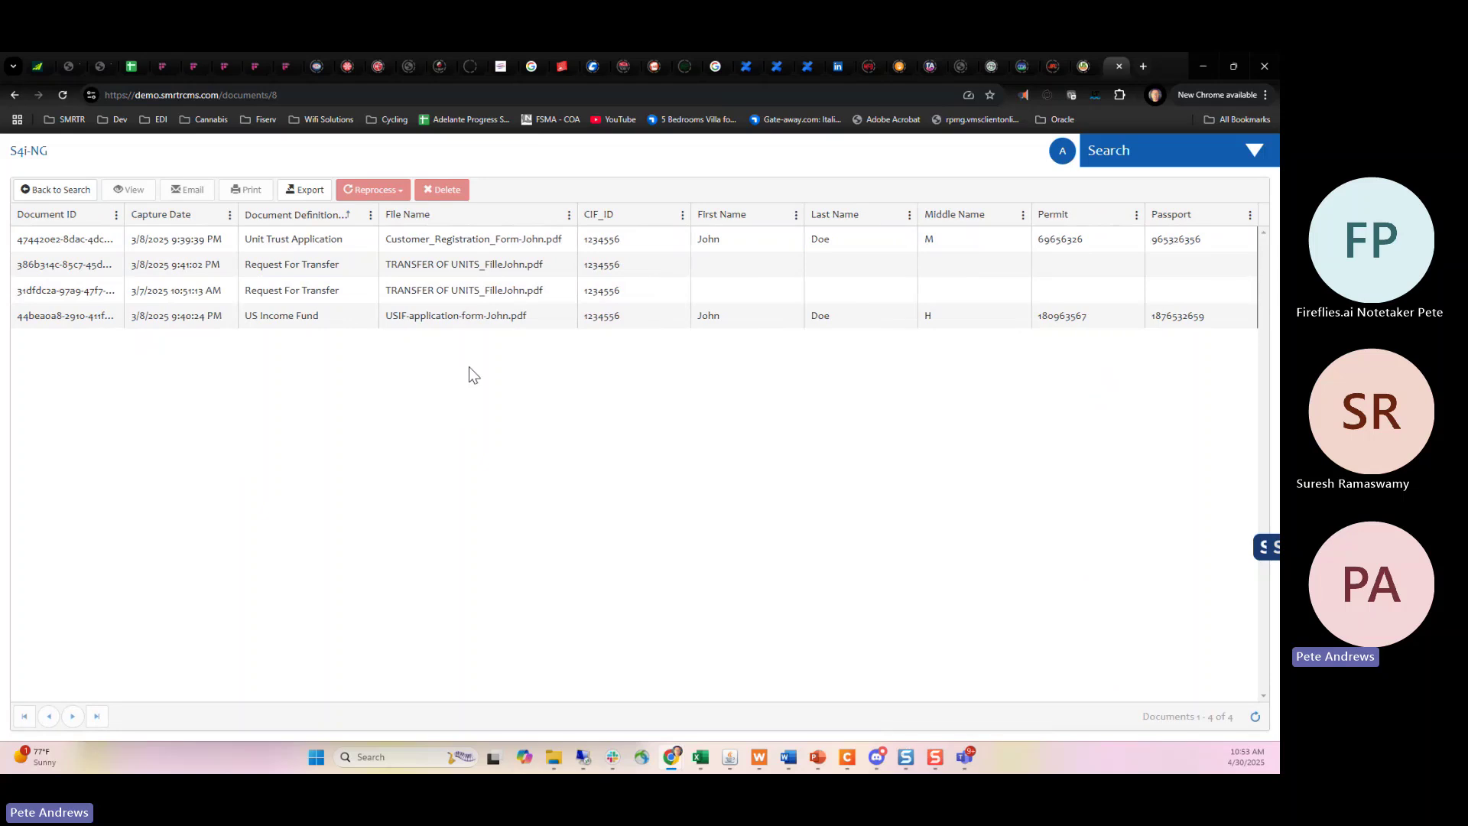
left_click(55, 190)
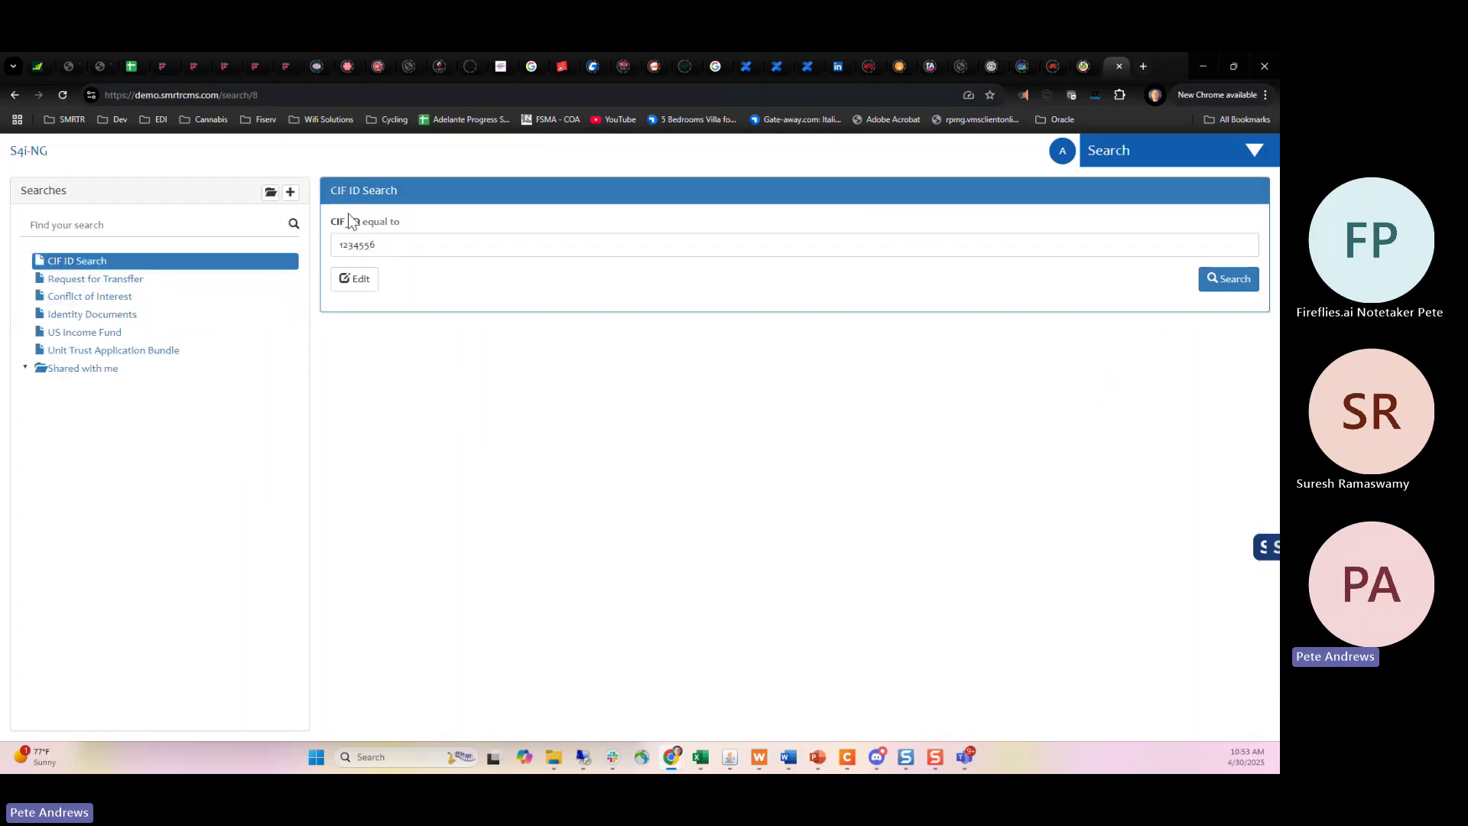
Clear the CIF_ID value, search to list all 19 documents, and return to the empty search form.
left_click_drag(393, 245, 327, 245)
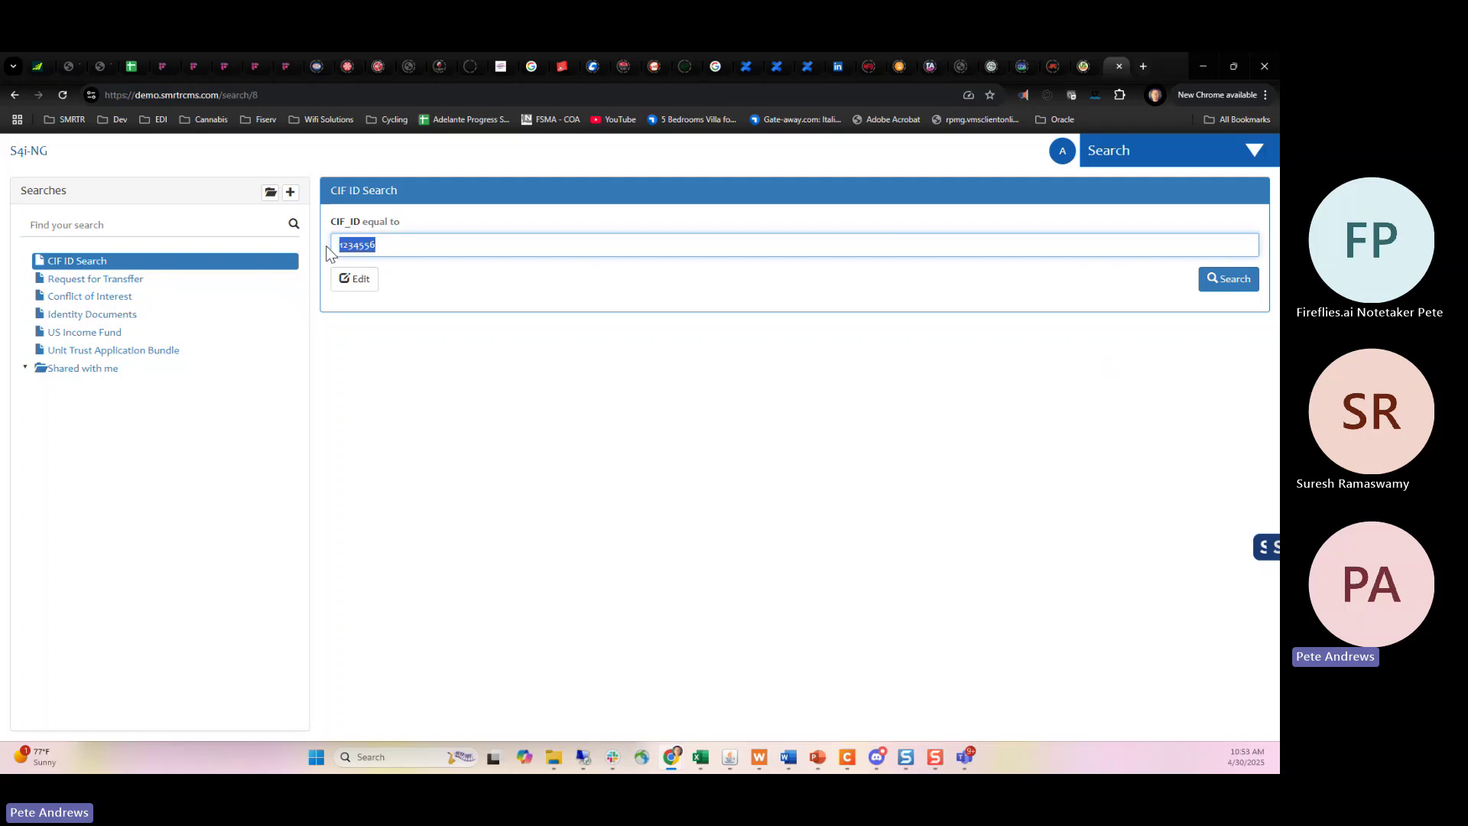
key("BackSpace")
key("Return")
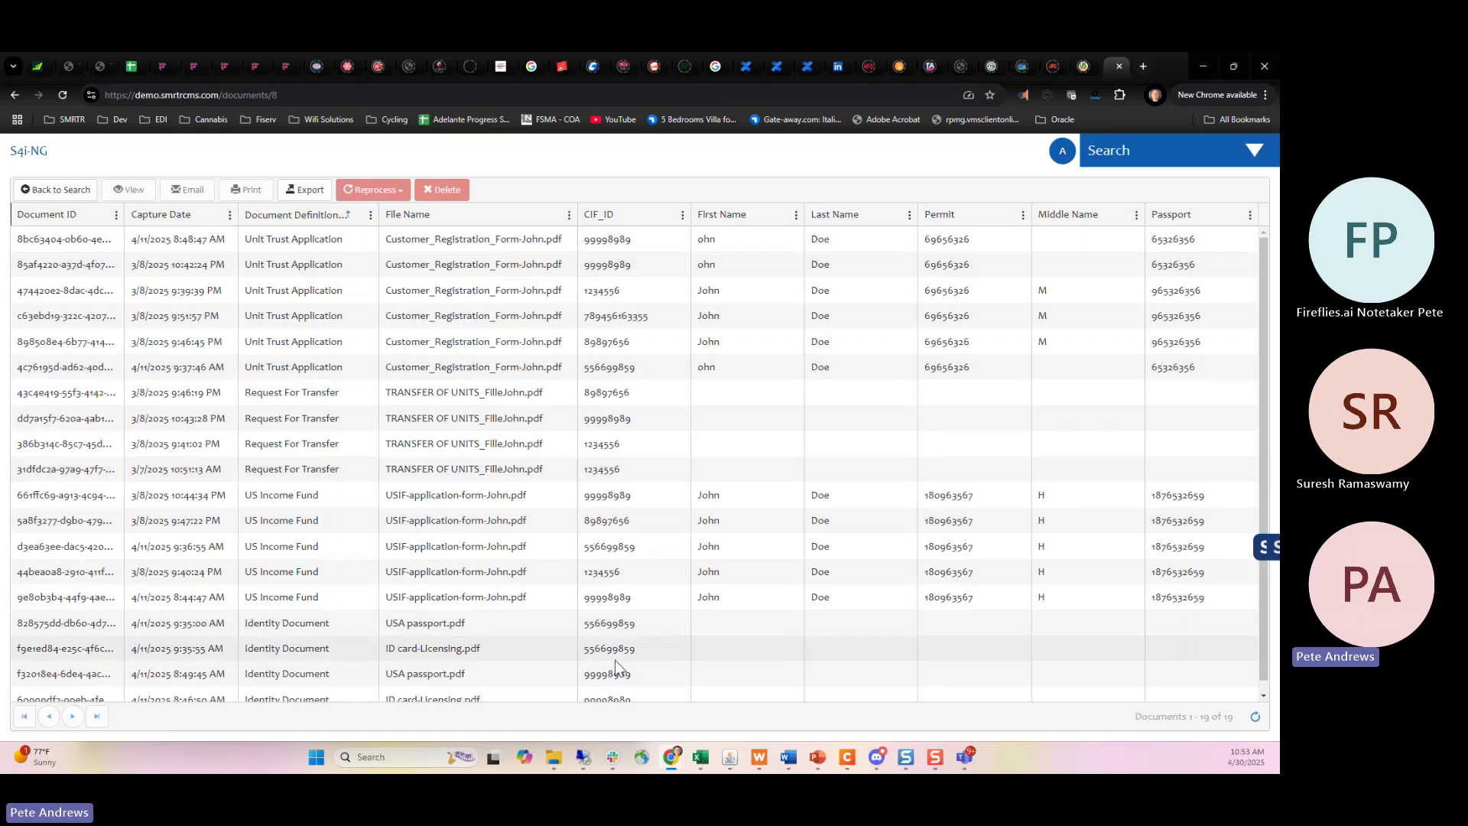
scroll(667, 483, "down", 1)
scroll(667, 483, "up", 1)
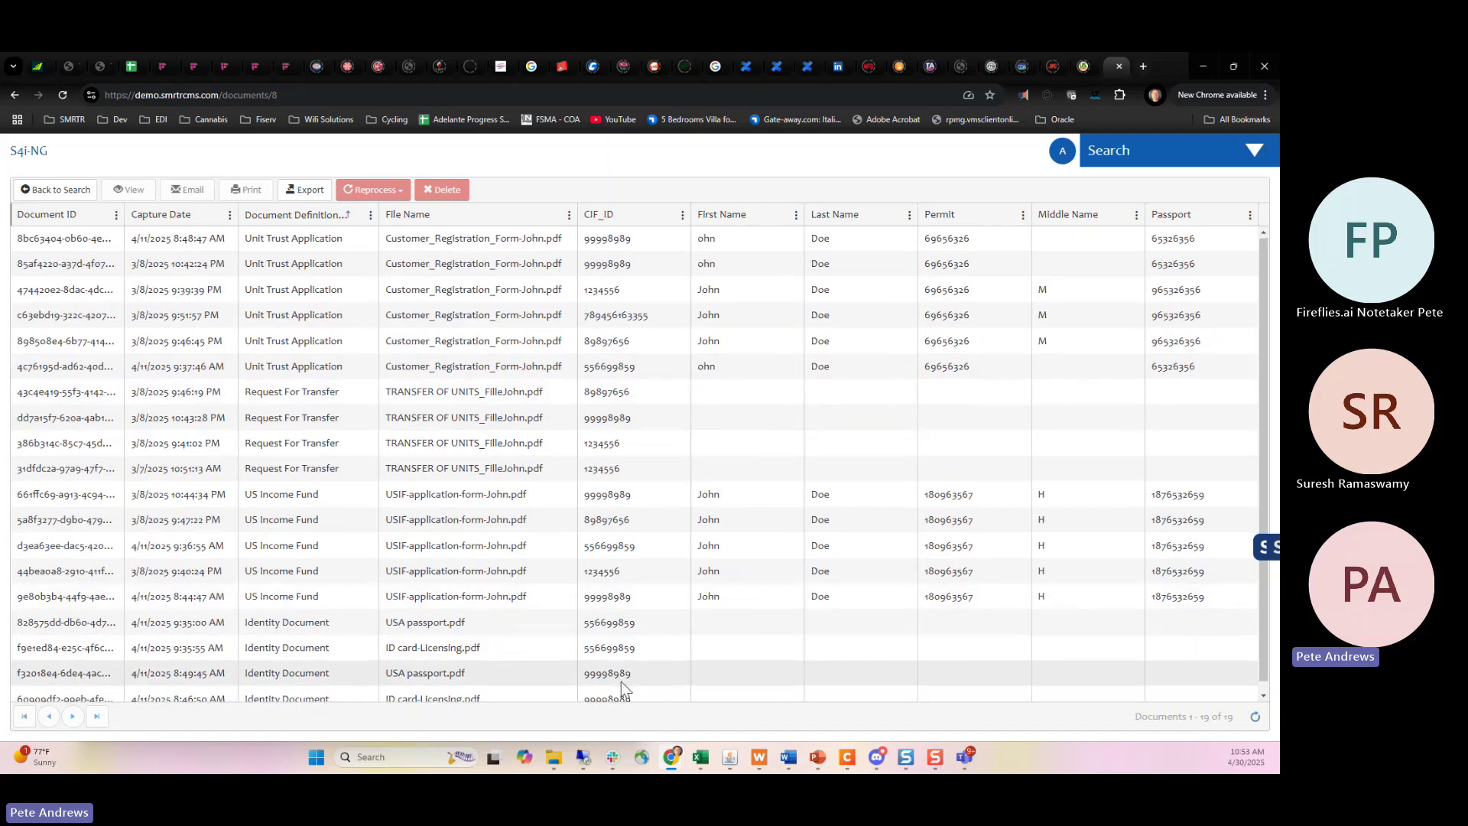
scroll(620, 681, "down", 1)
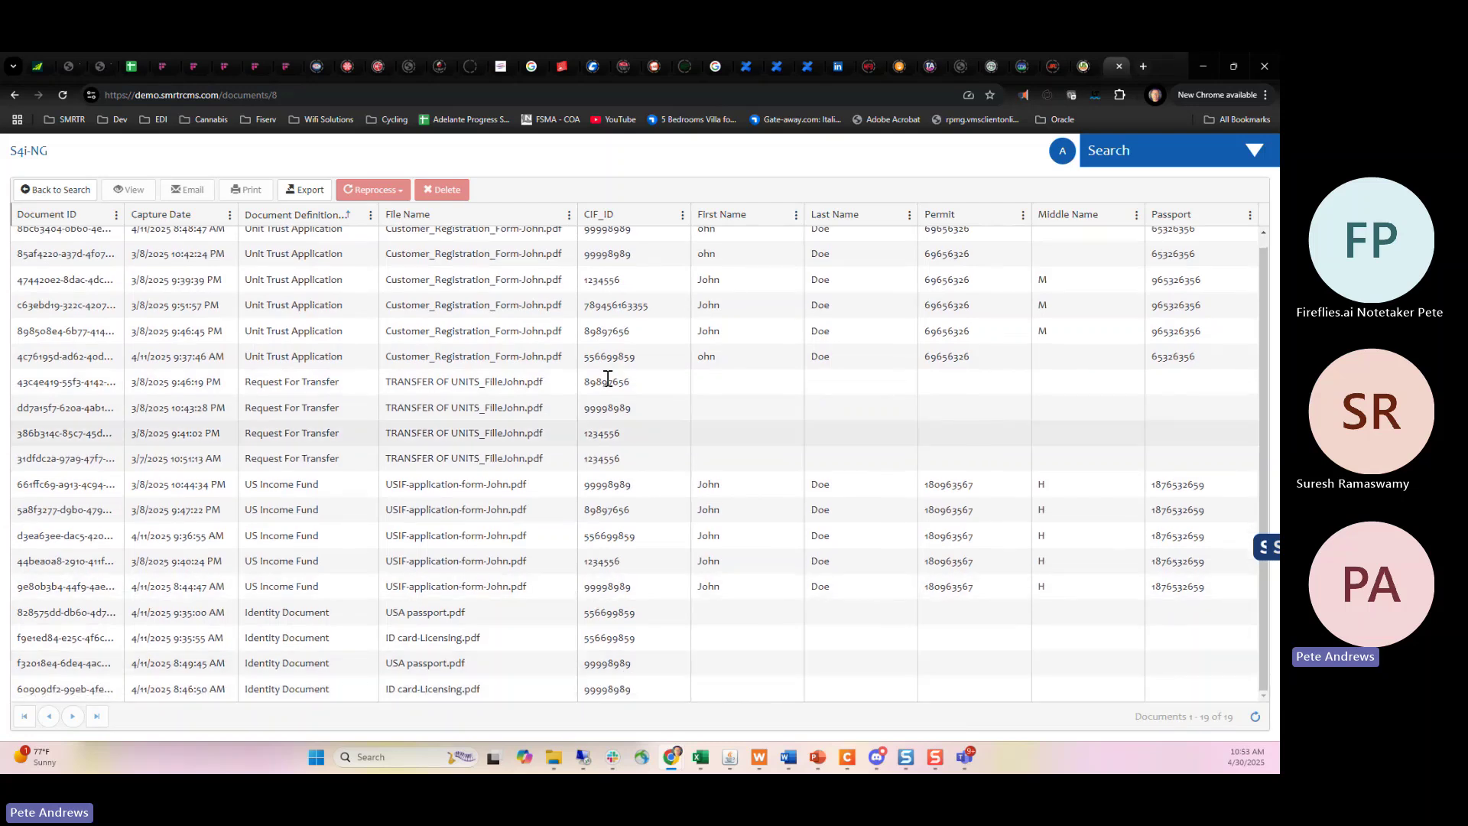
scroll(562, 292, "up", 1)
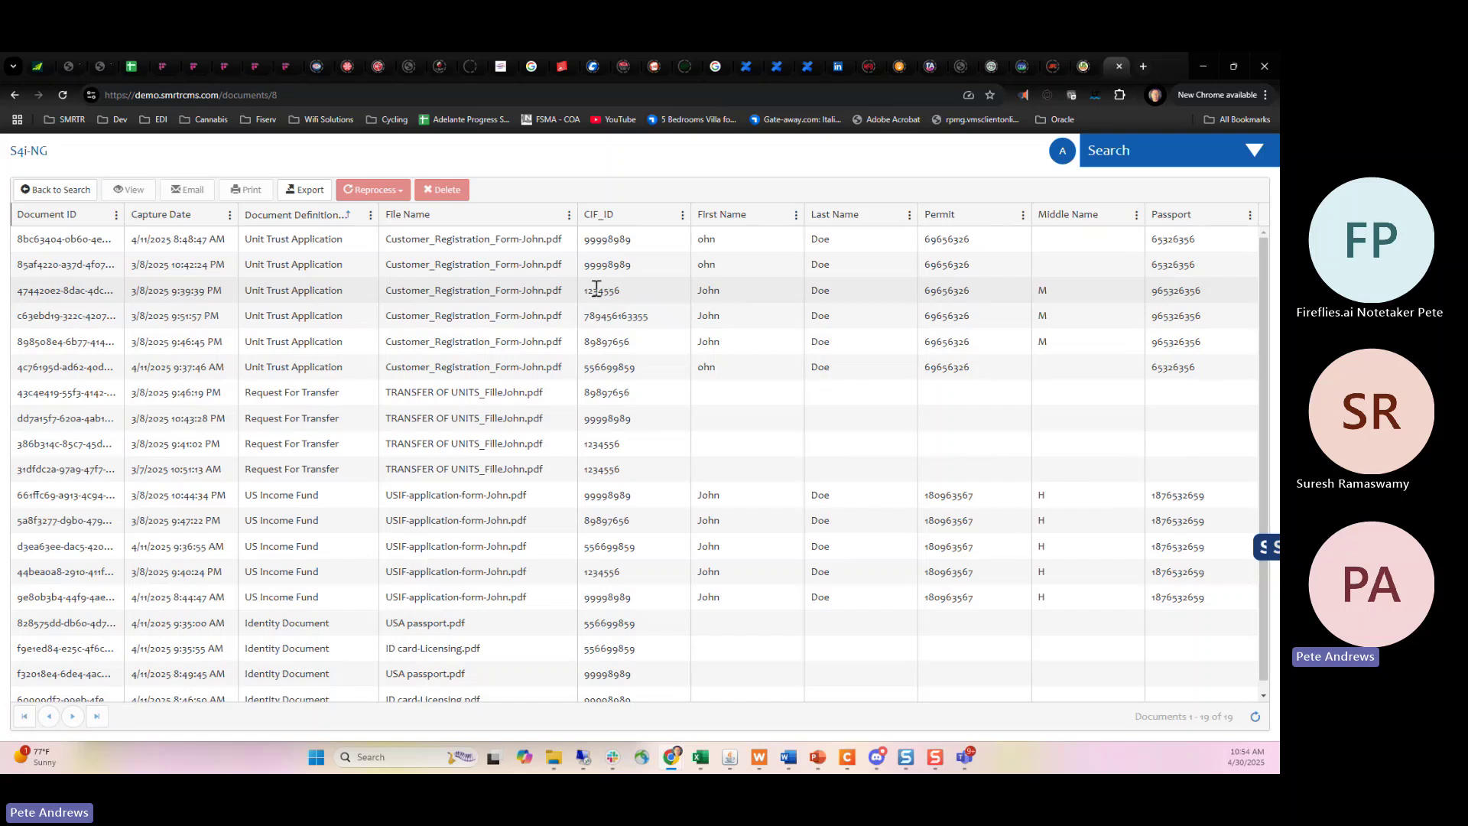
left_click(34, 191)
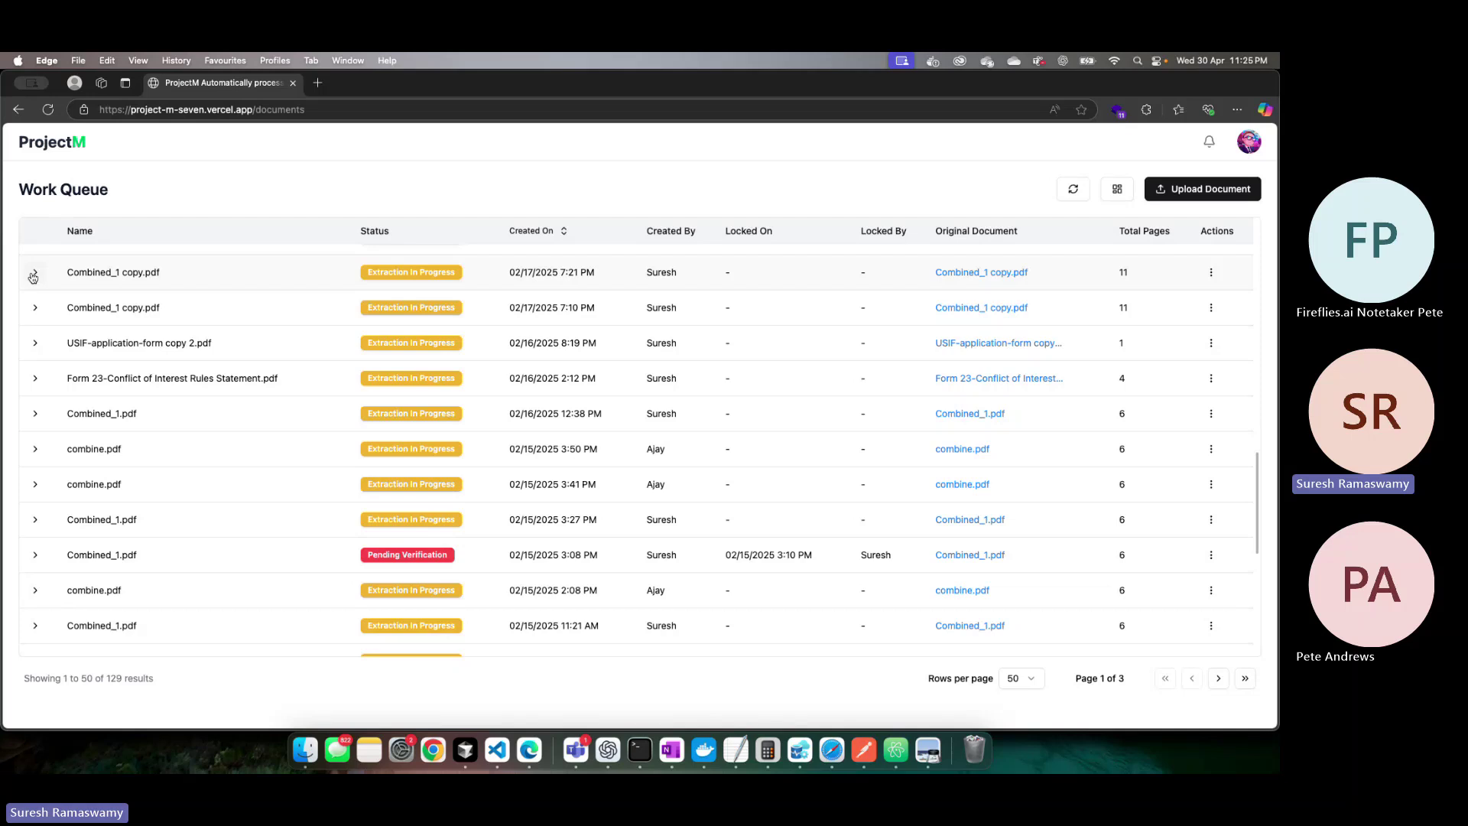
Expand Combined_1 copy.pdf in the Work Queue to show its seven document types, then switch windows.
left_click(33, 274)
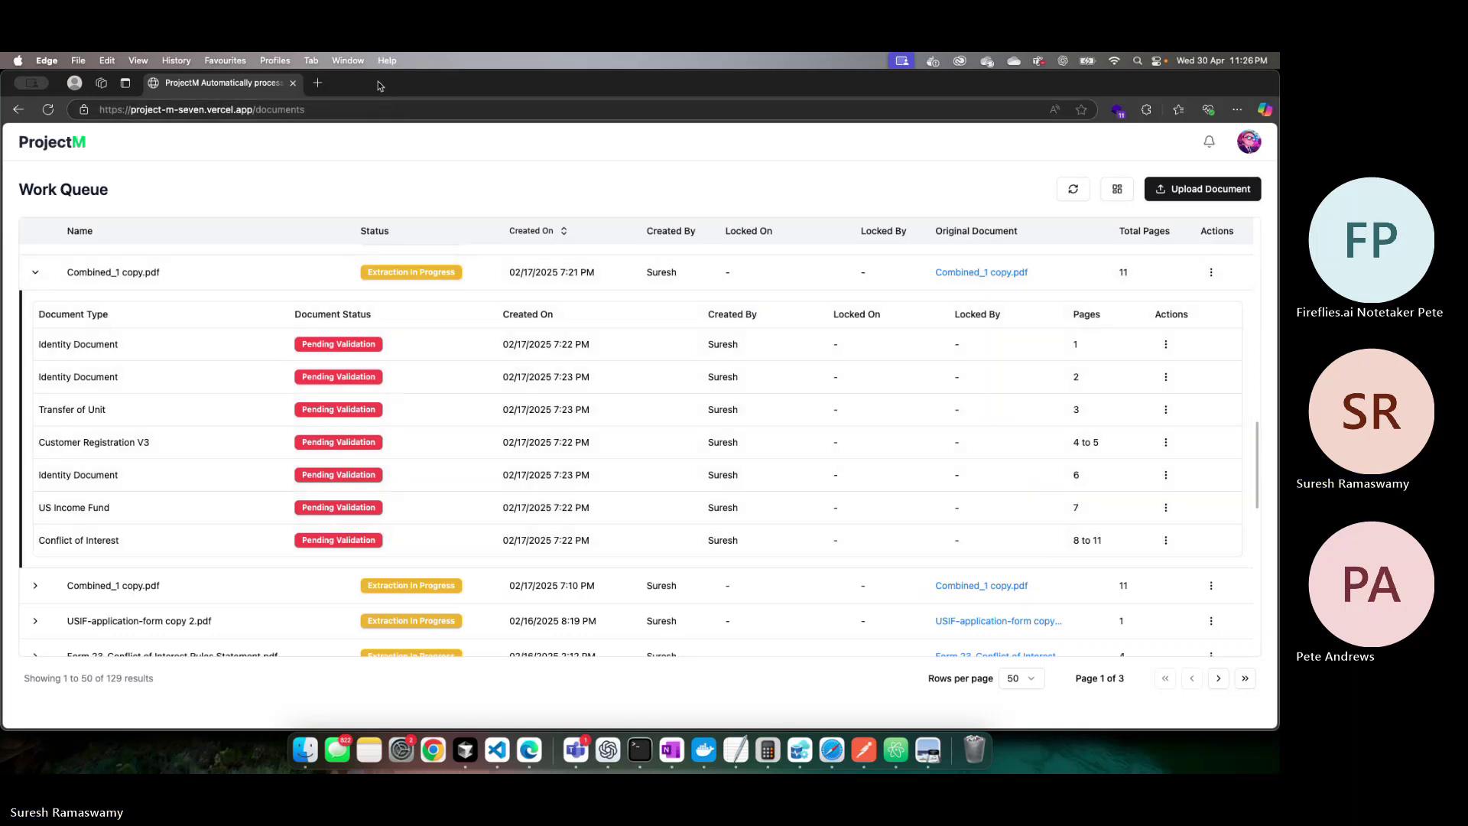
key("super+grave")
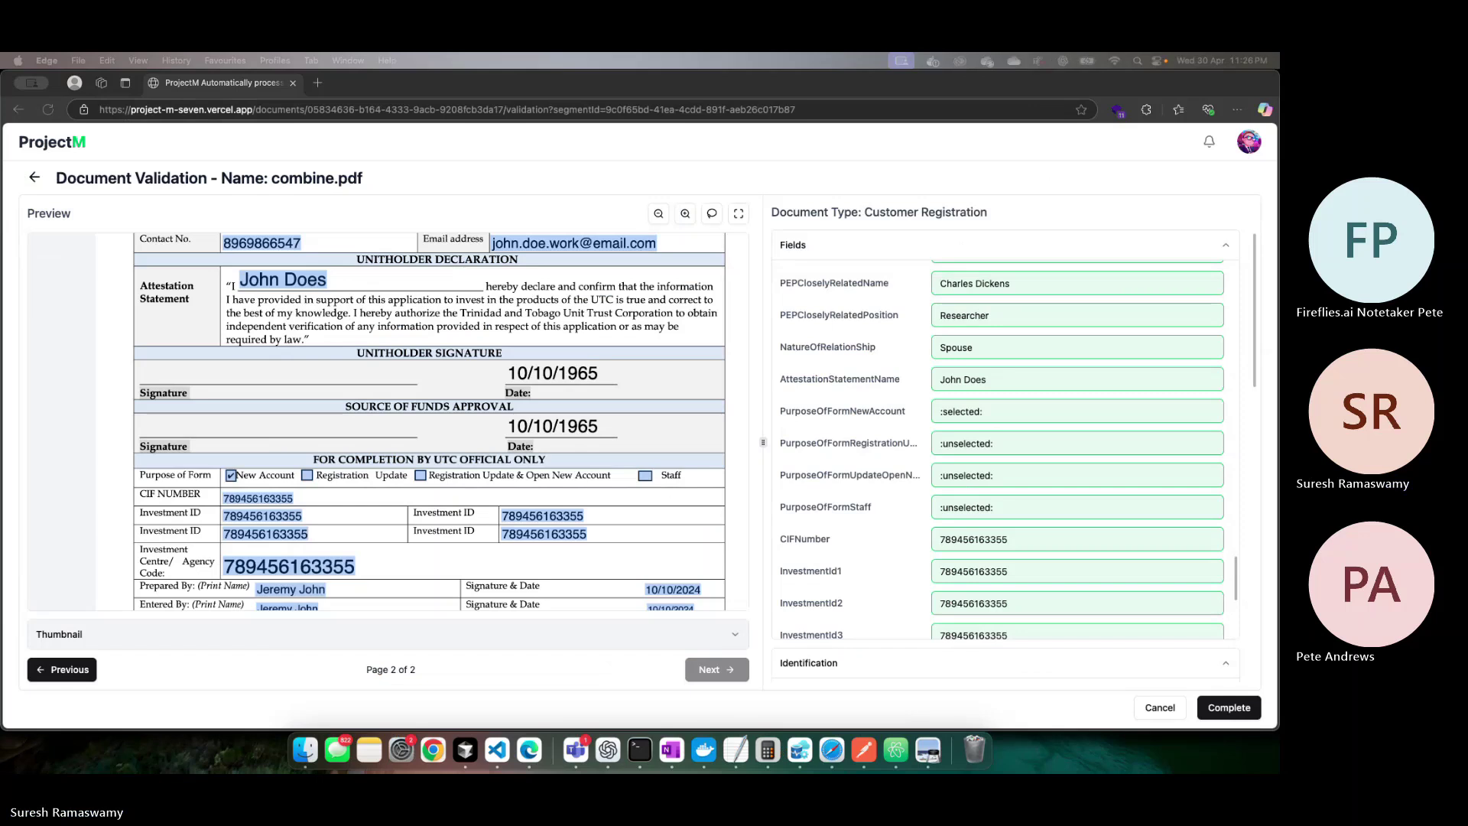
Focus the combine.pdf validation window and select FirstName to show page 1 of Customer Registration.
scroll(1070, 351, "up", 15)
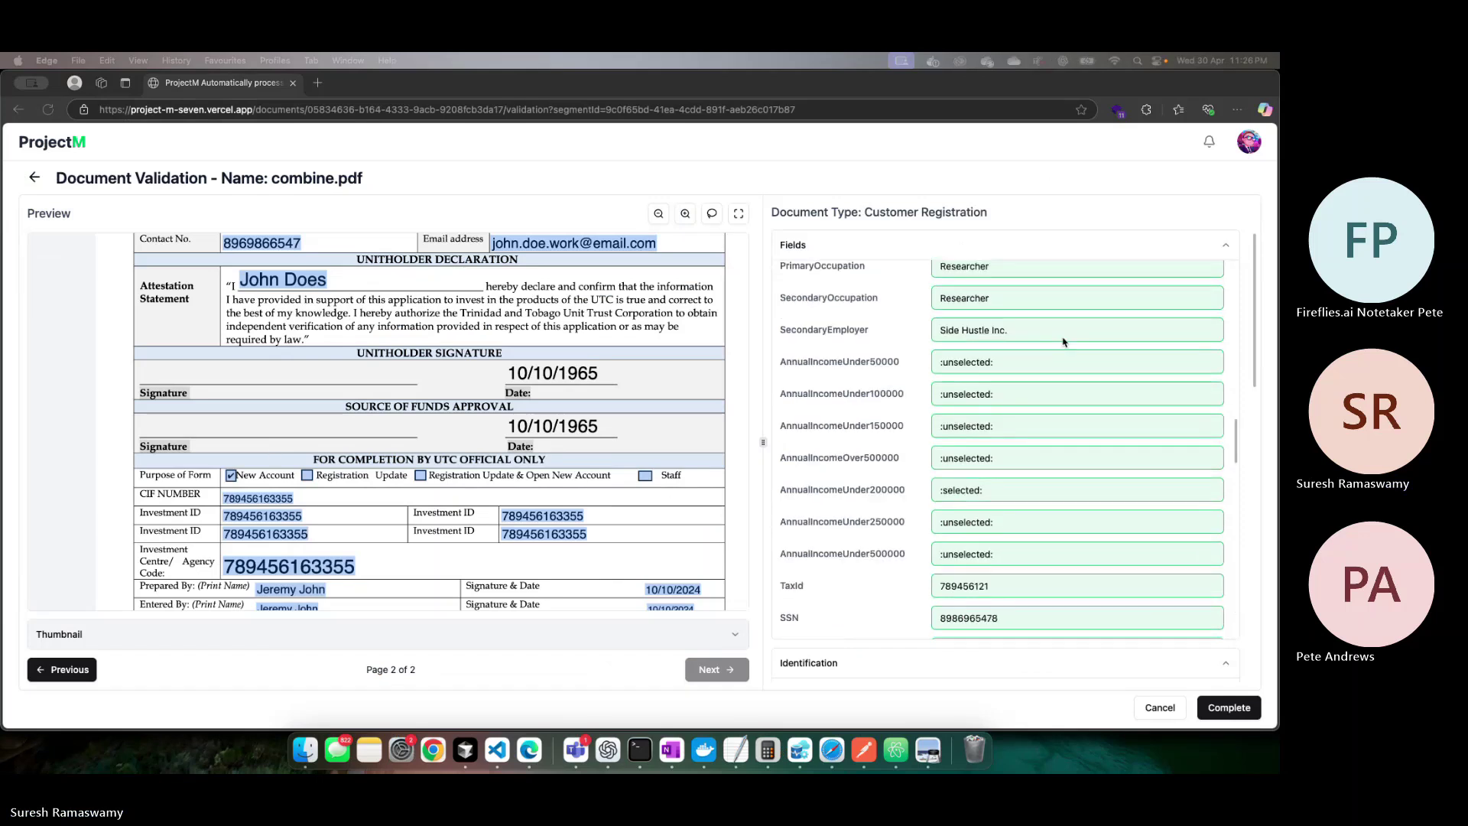
left_click(972, 287)
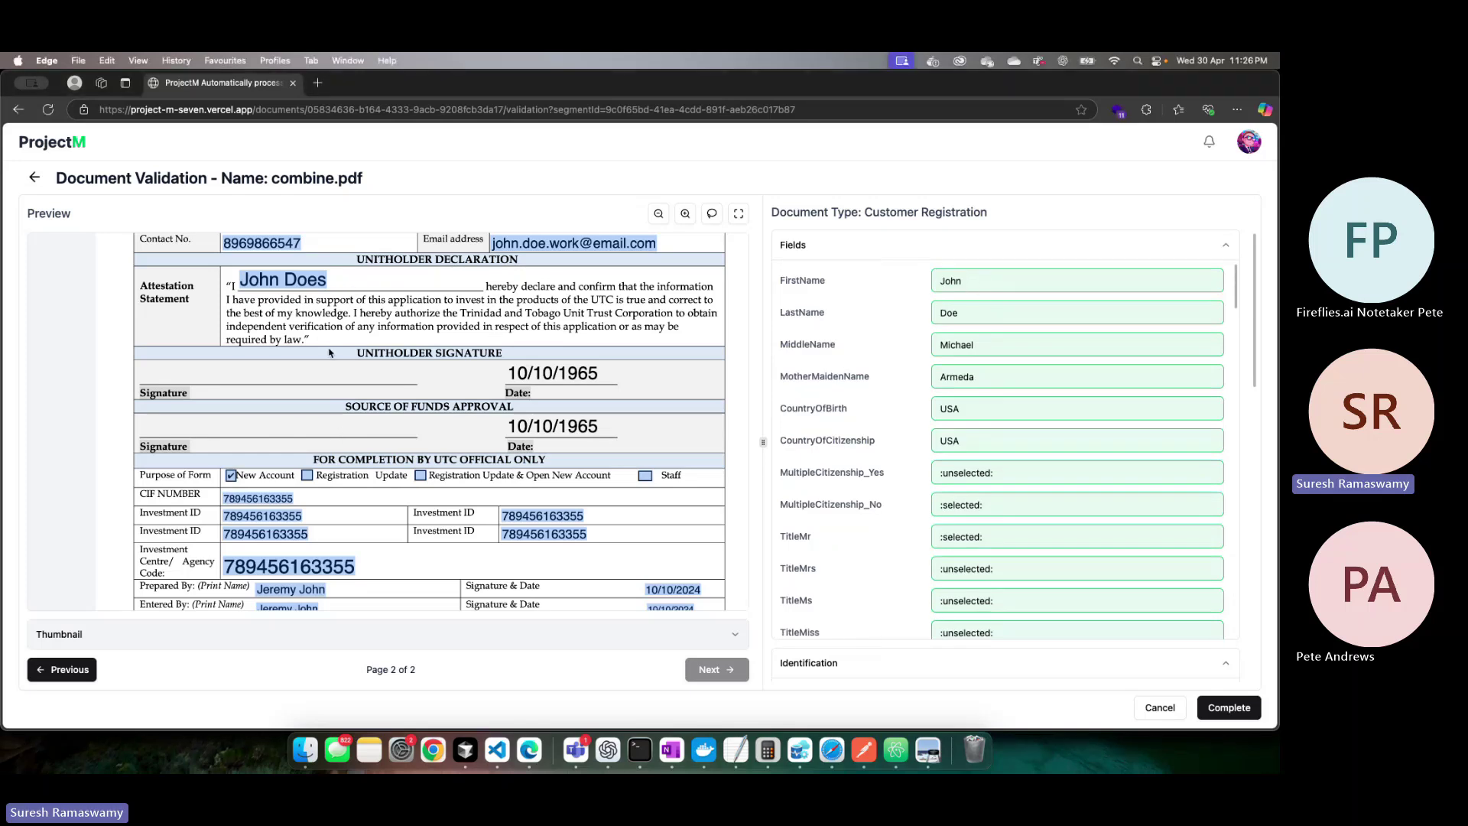
left_click(986, 282)
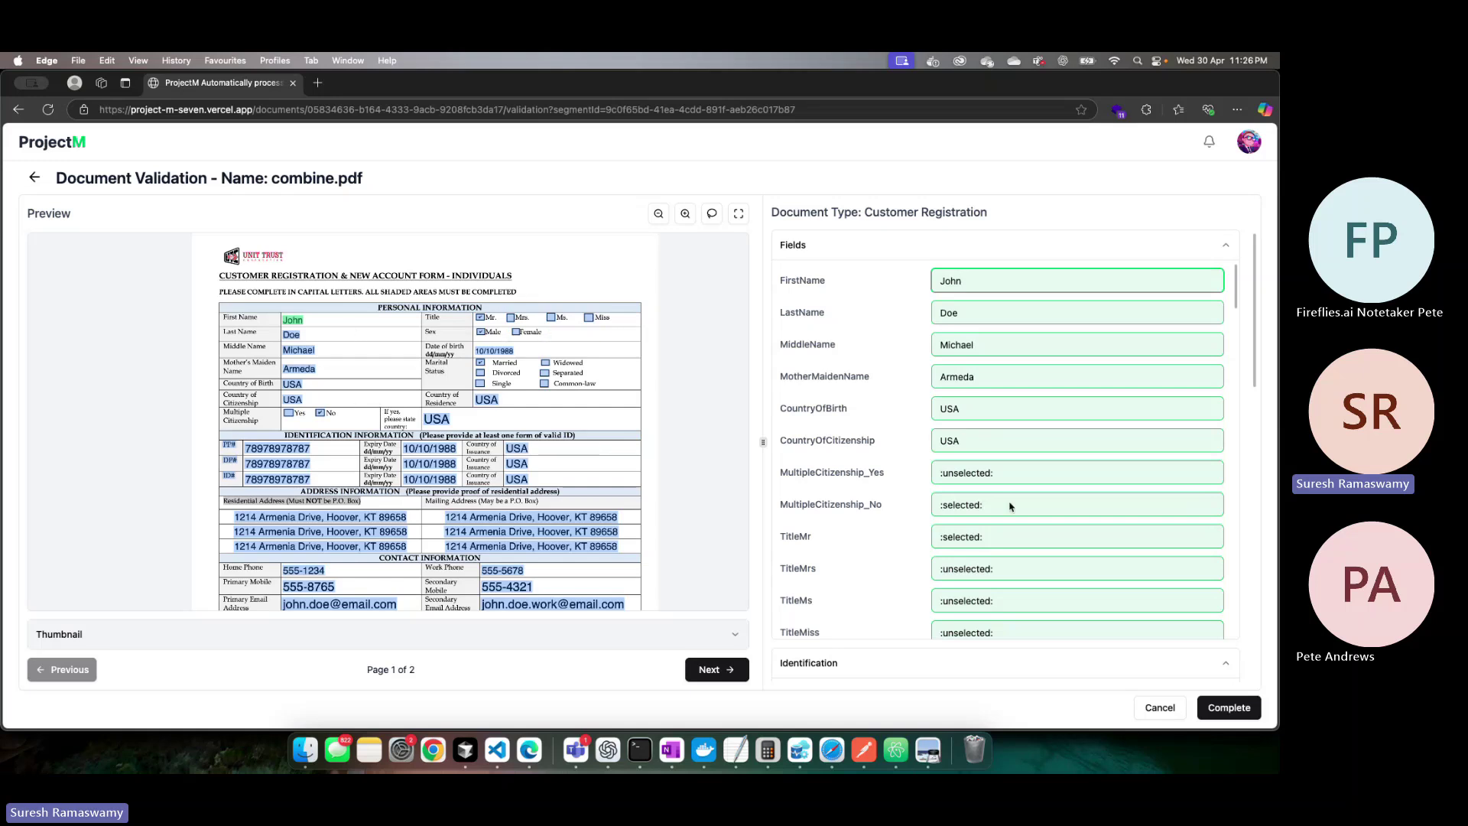
left_click(997, 482)
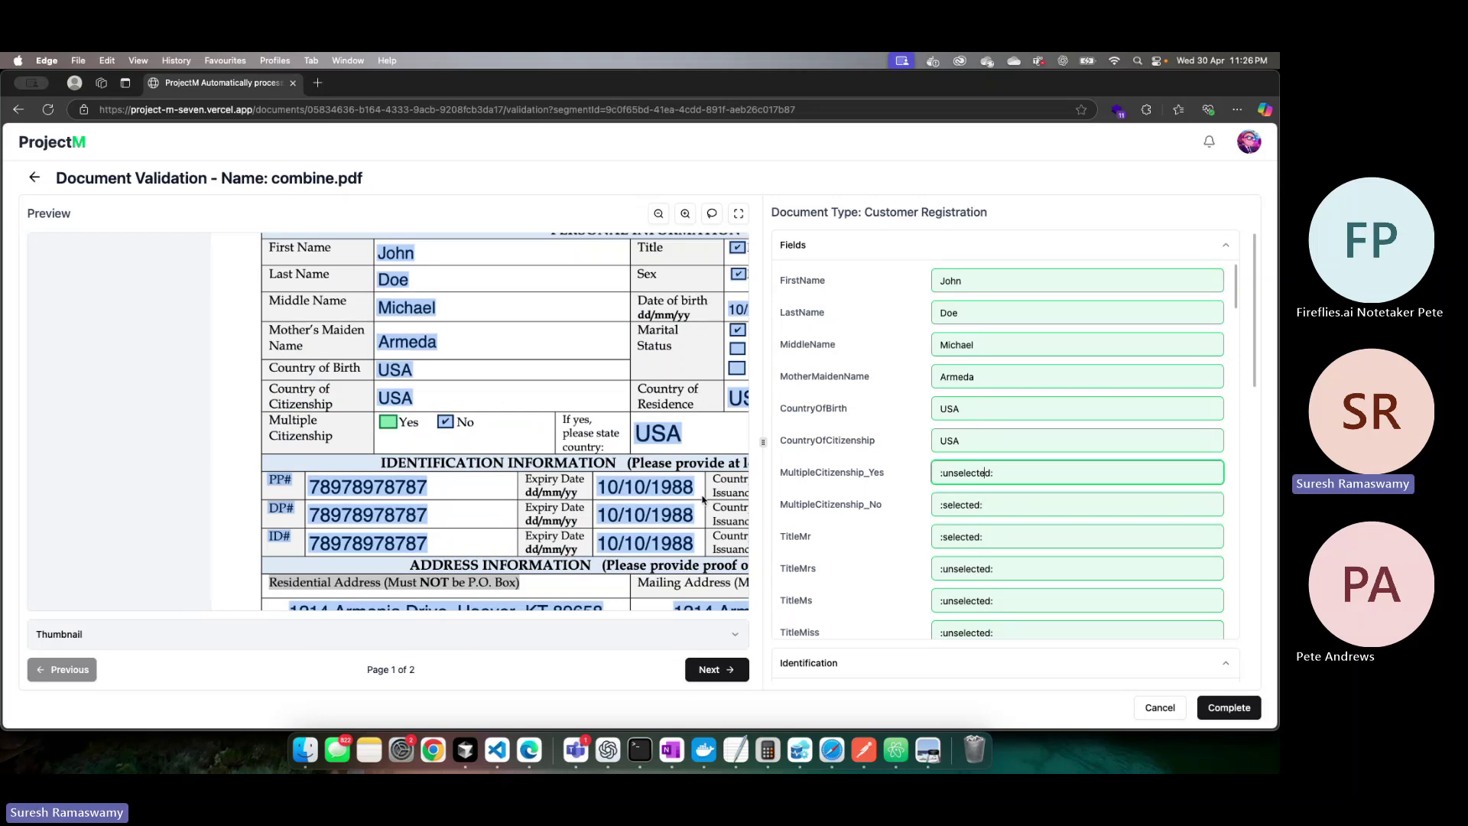
scroll(1245, 518, "down", 15)
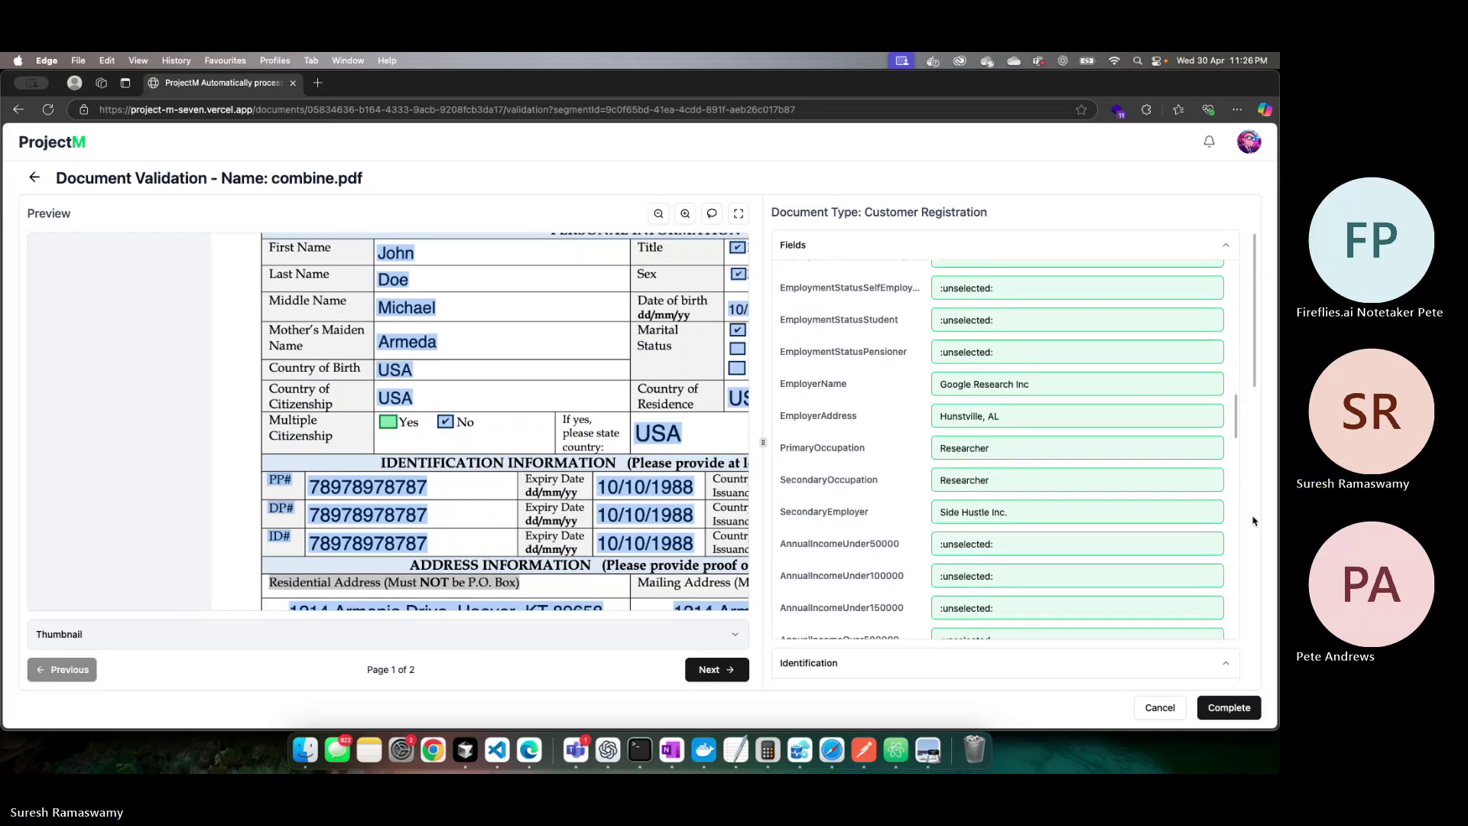
scroll(1254, 519, "down", 5)
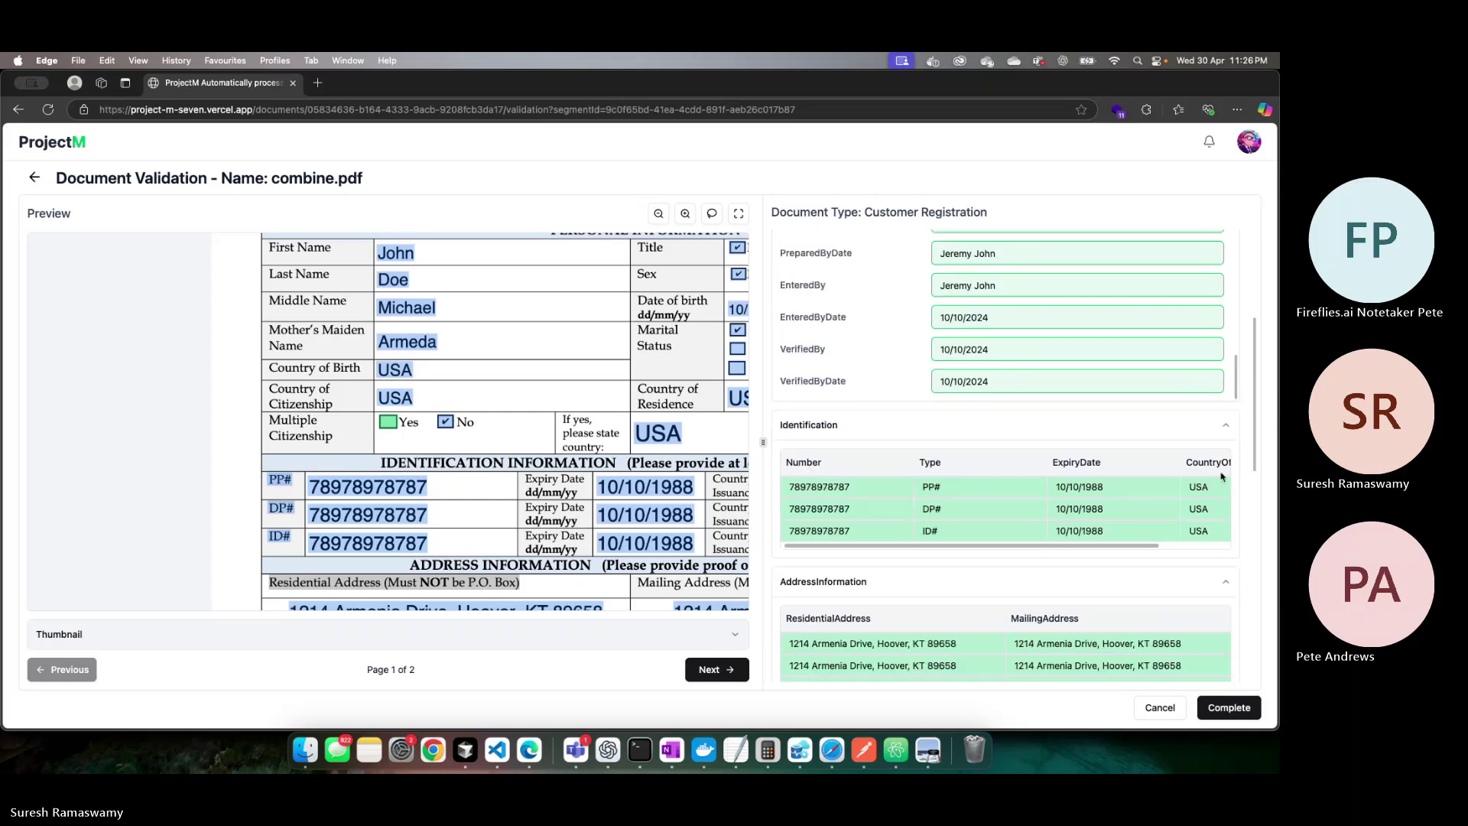
left_click(894, 381)
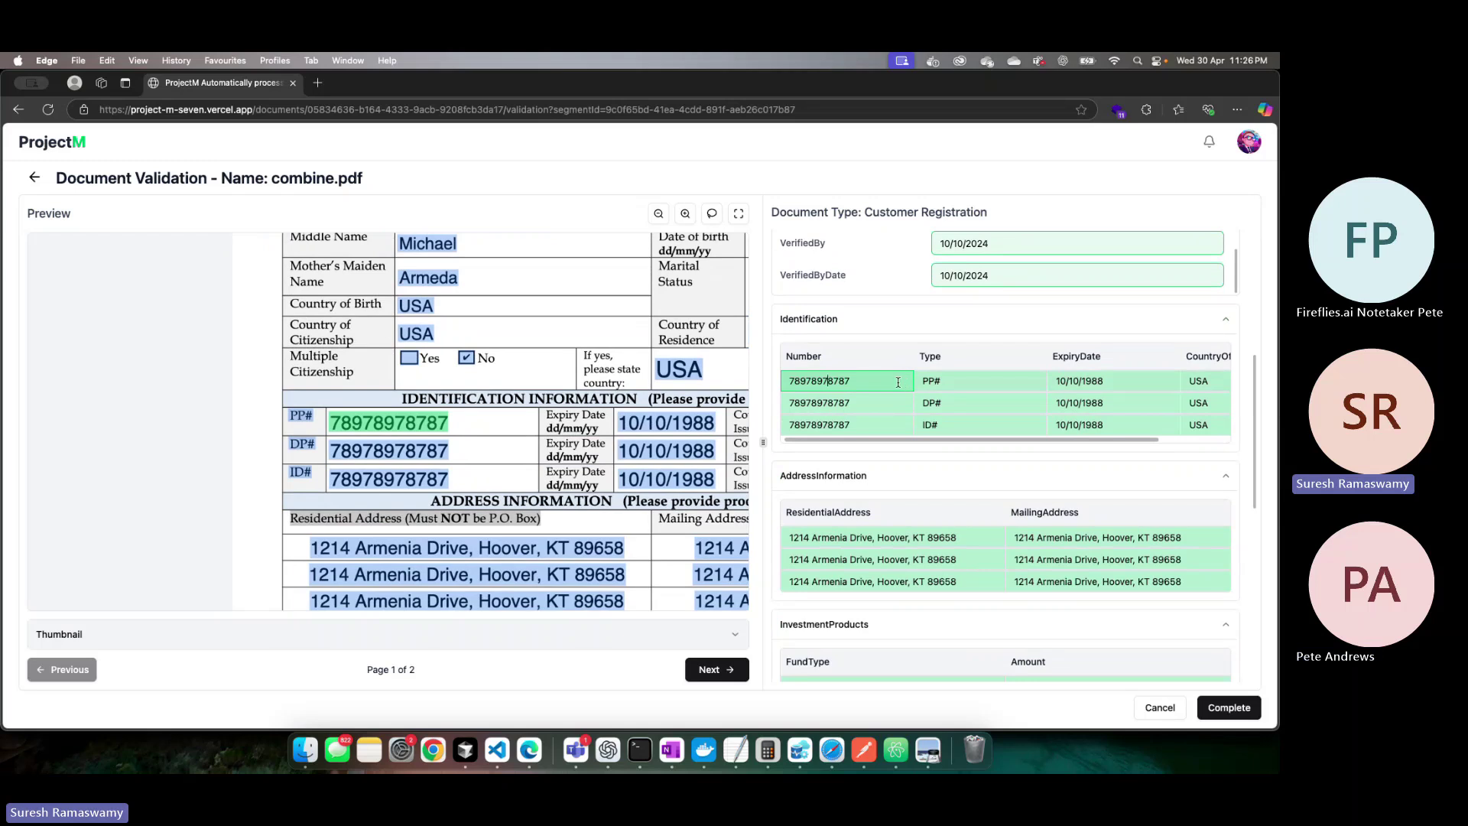
left_click(979, 384)
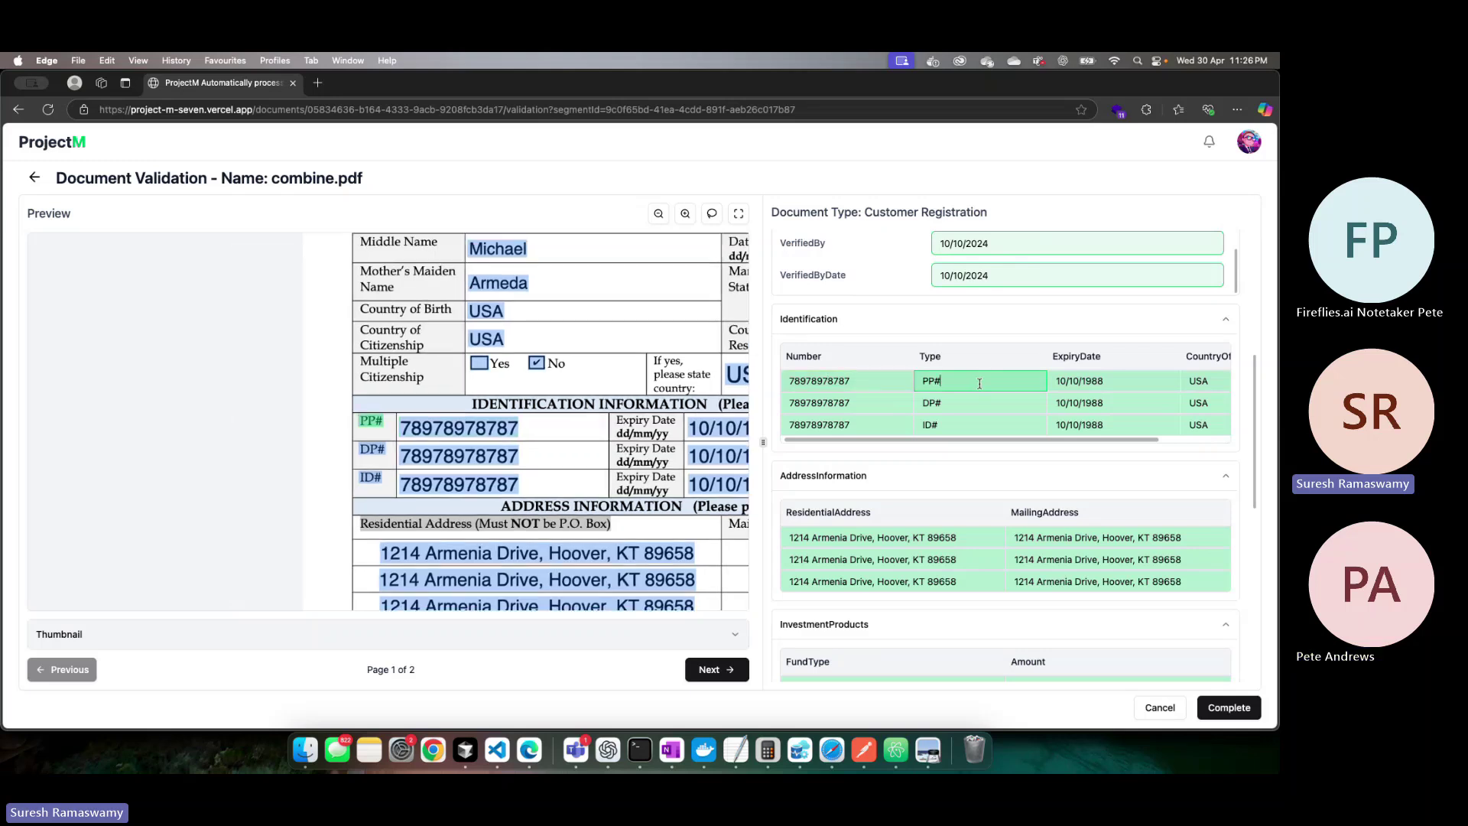
double_click(979, 382)
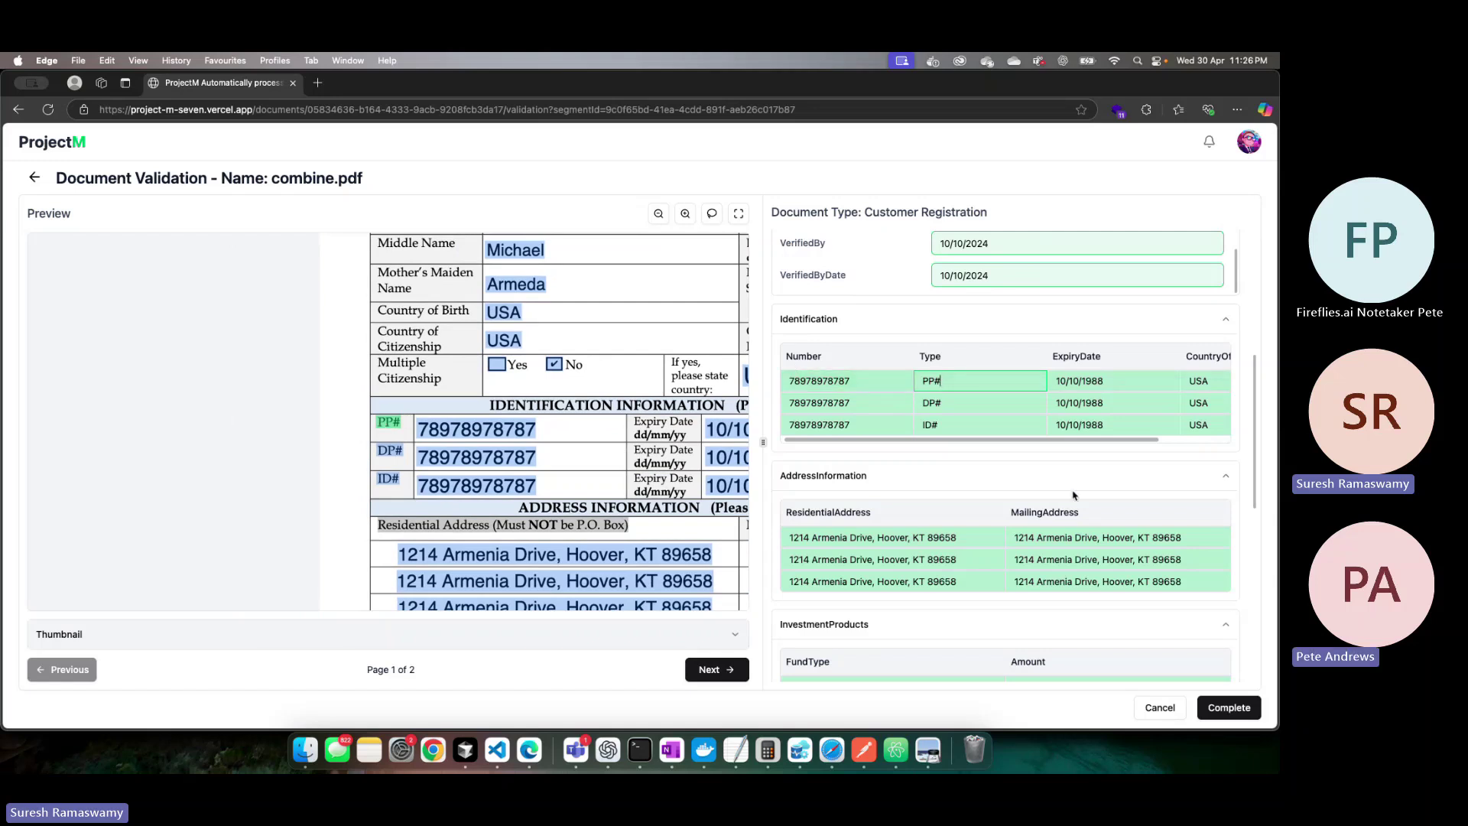
scroll(1215, 506, "down", 3)
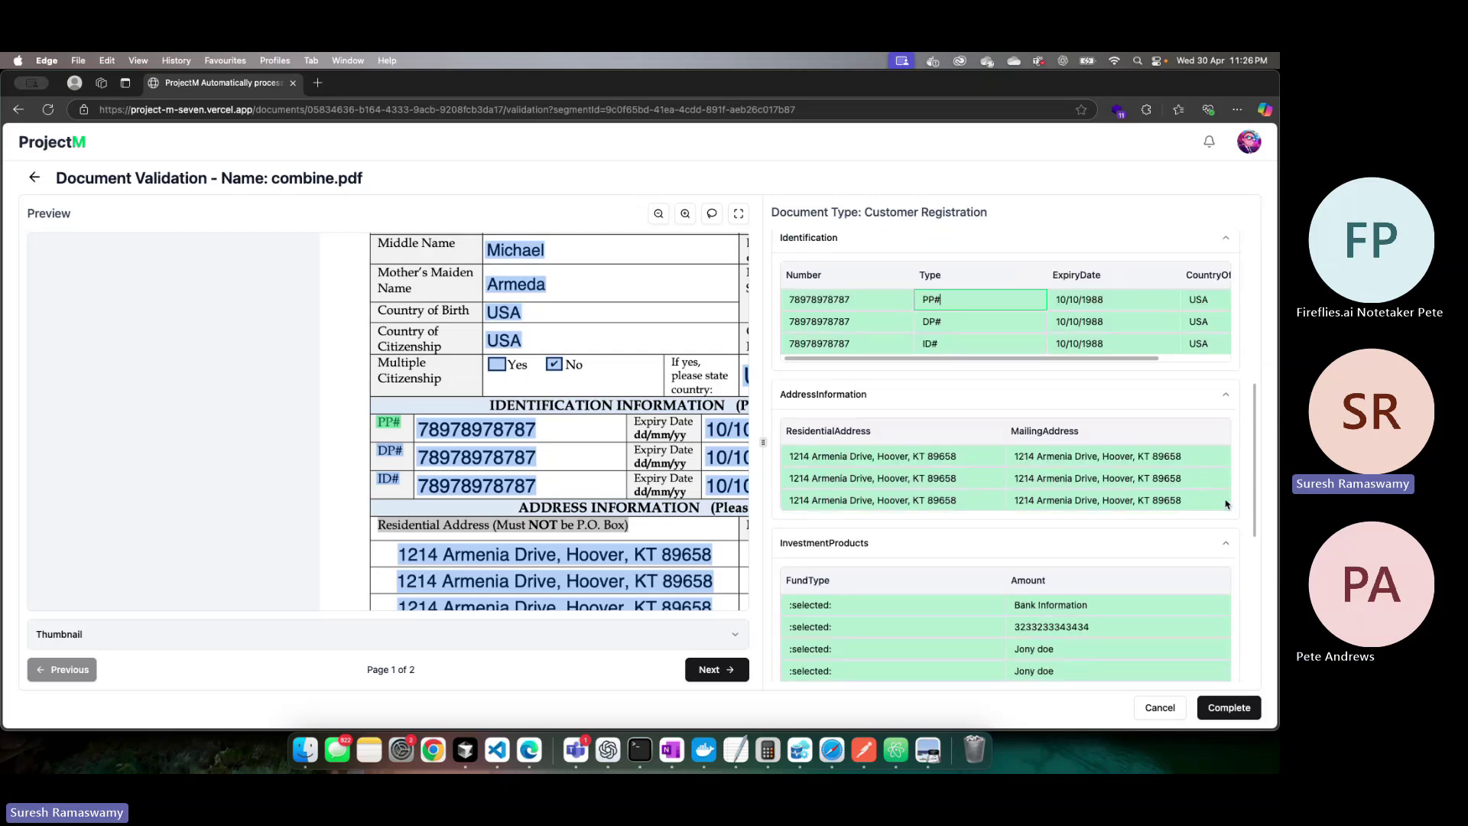
left_click(1225, 499)
scroll(1226, 499, "up", 3)
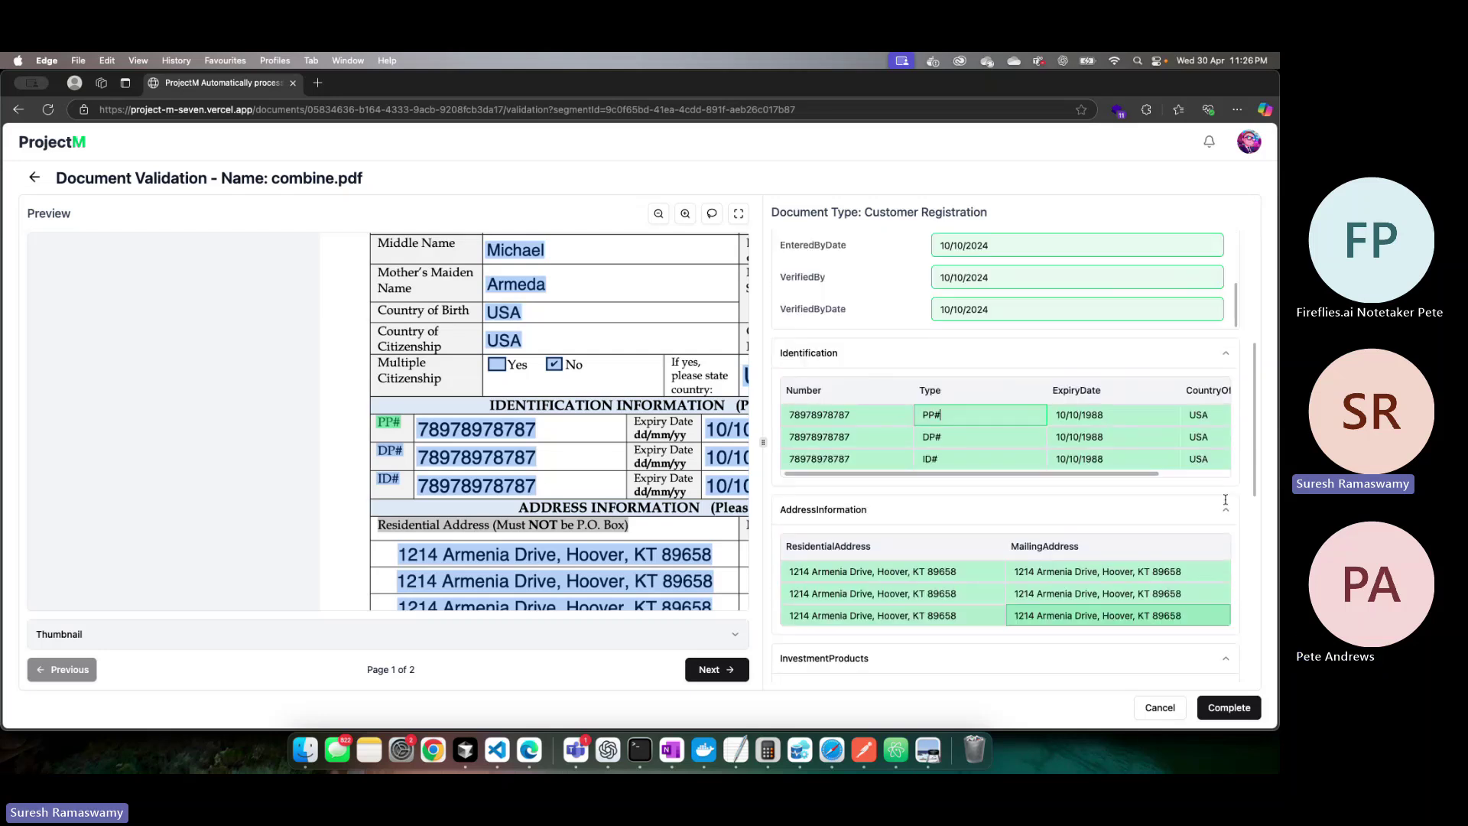
scroll(1090, 403, "down", 10)
scroll(1090, 403, "up", 10)
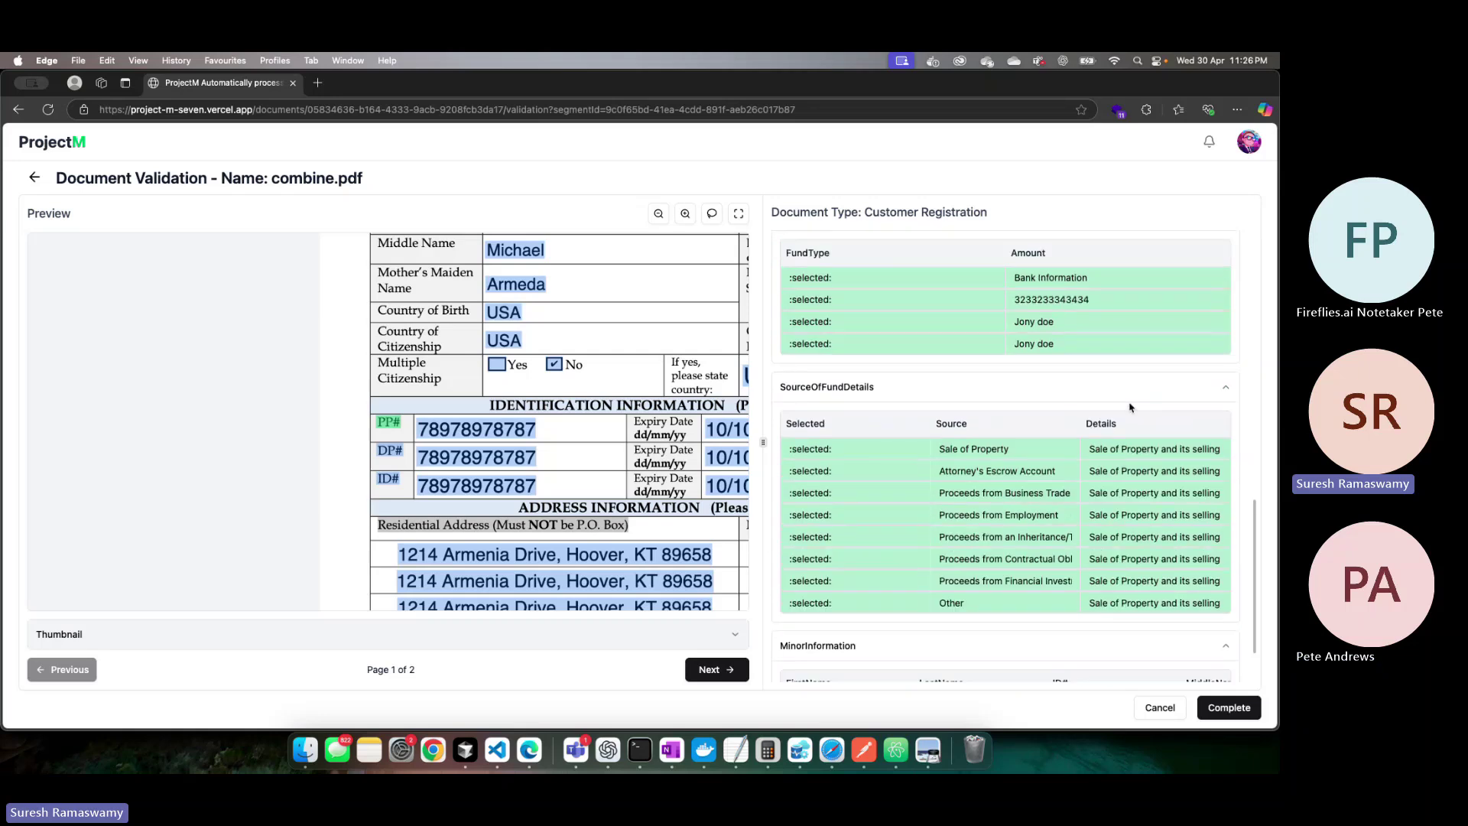
Select PurposeOfFormRegistrationUpdate to jump to page 2 of combine.pdf, then zoom the preview out.
left_click(974, 356)
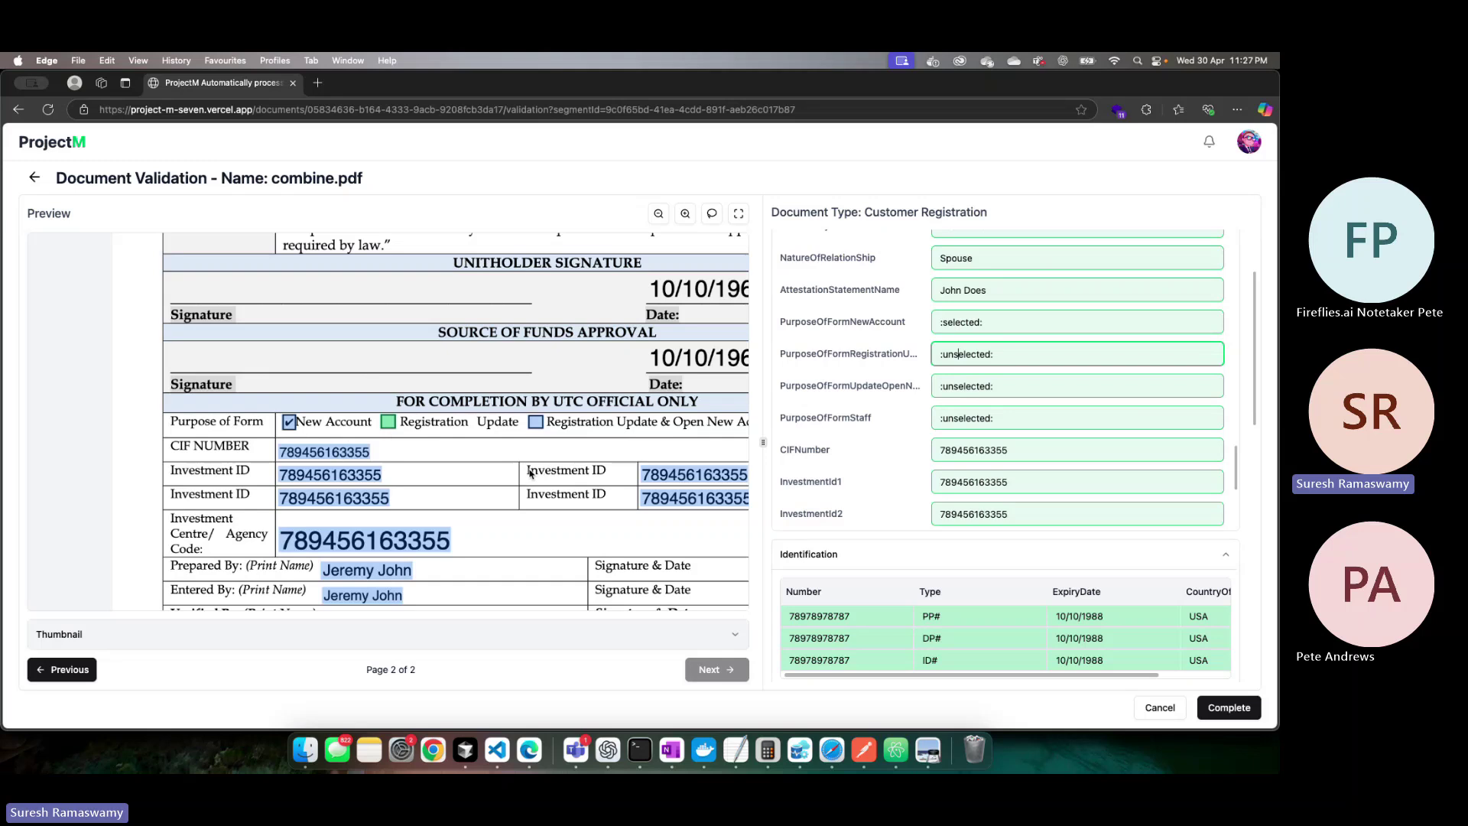
scroll(477, 526, "down", 3)
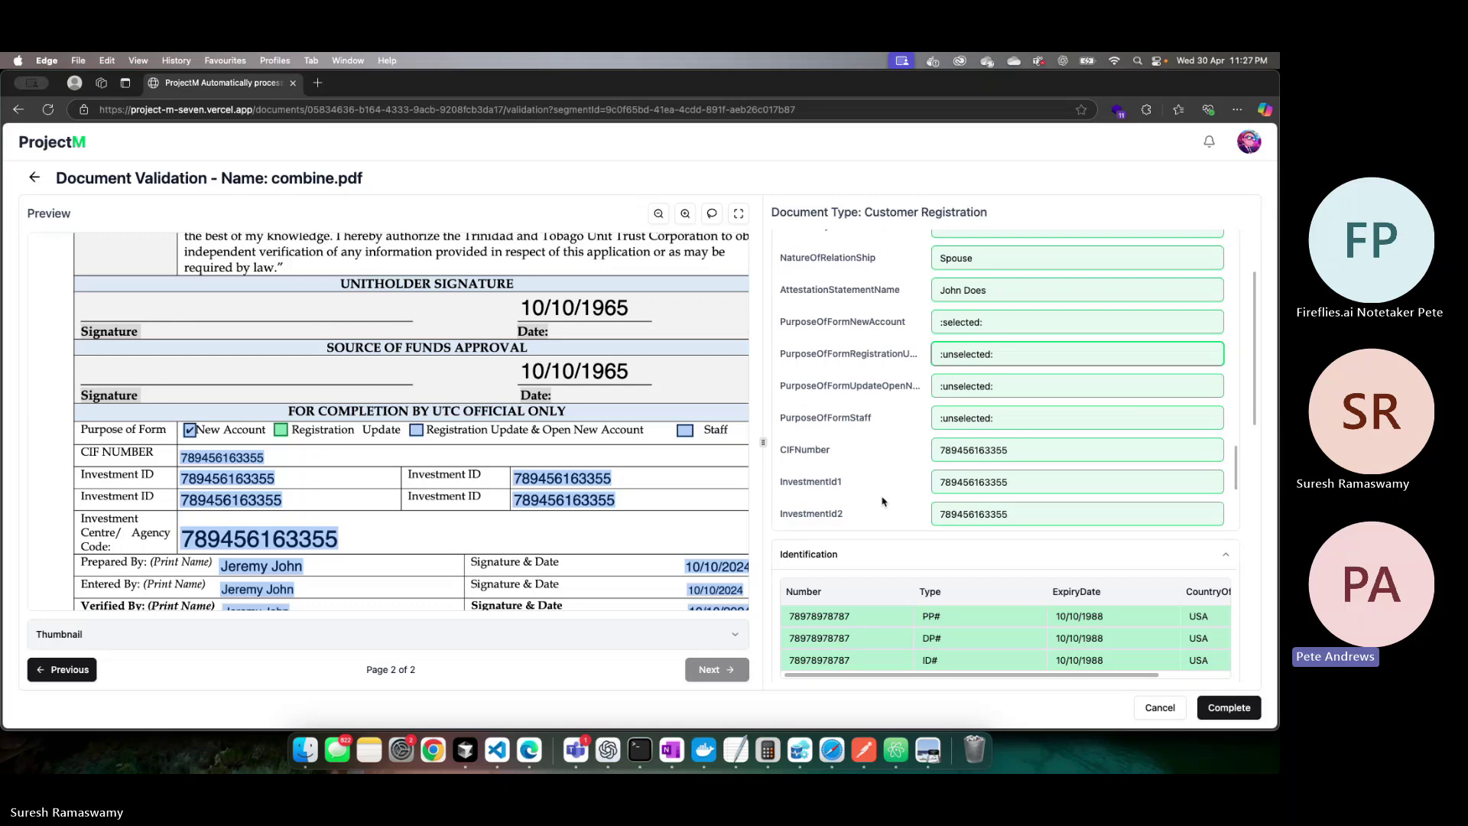
scroll(1147, 459, "down", 2)
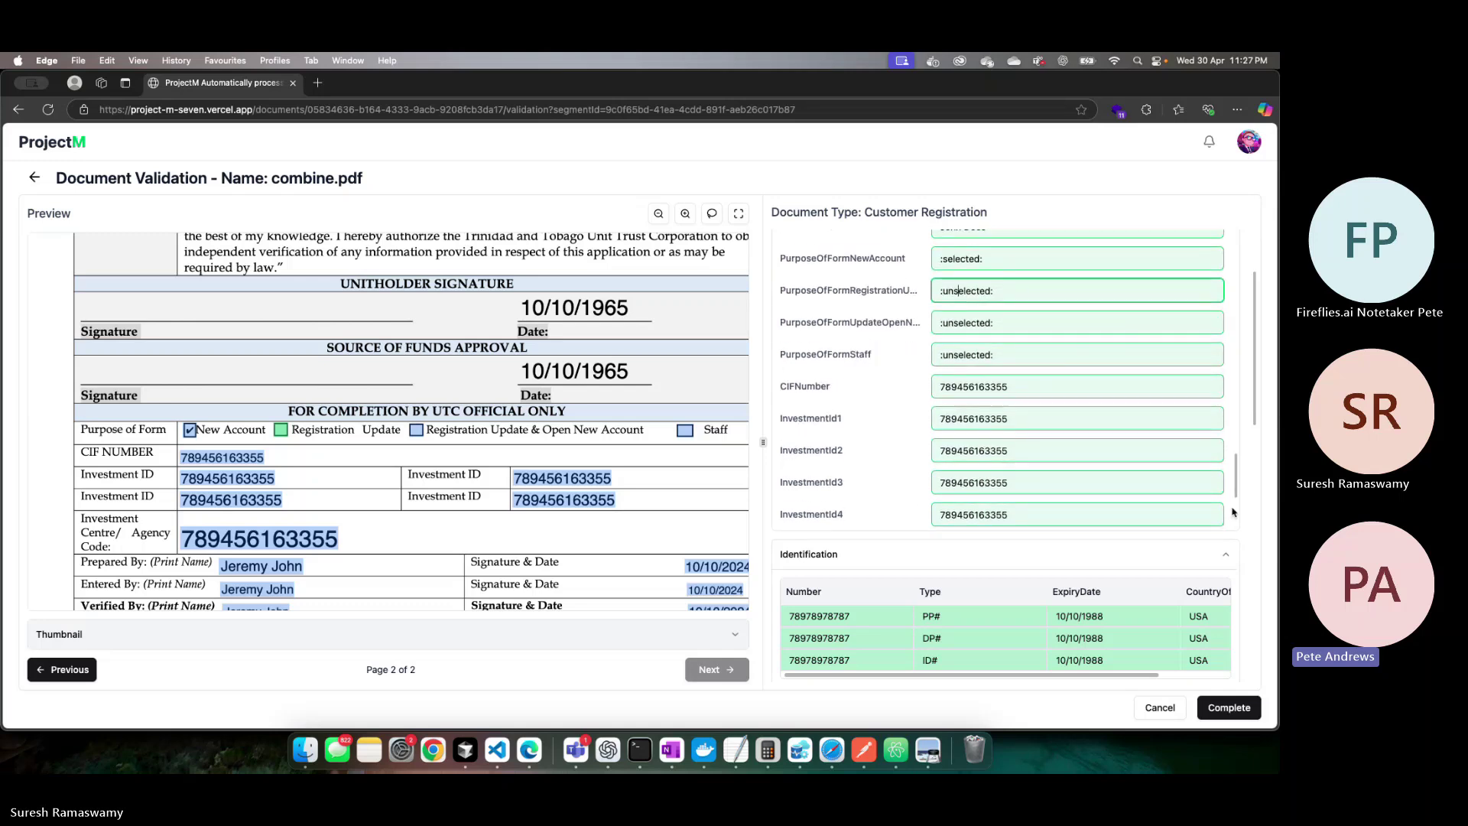
scroll(1232, 512, "down", 2)
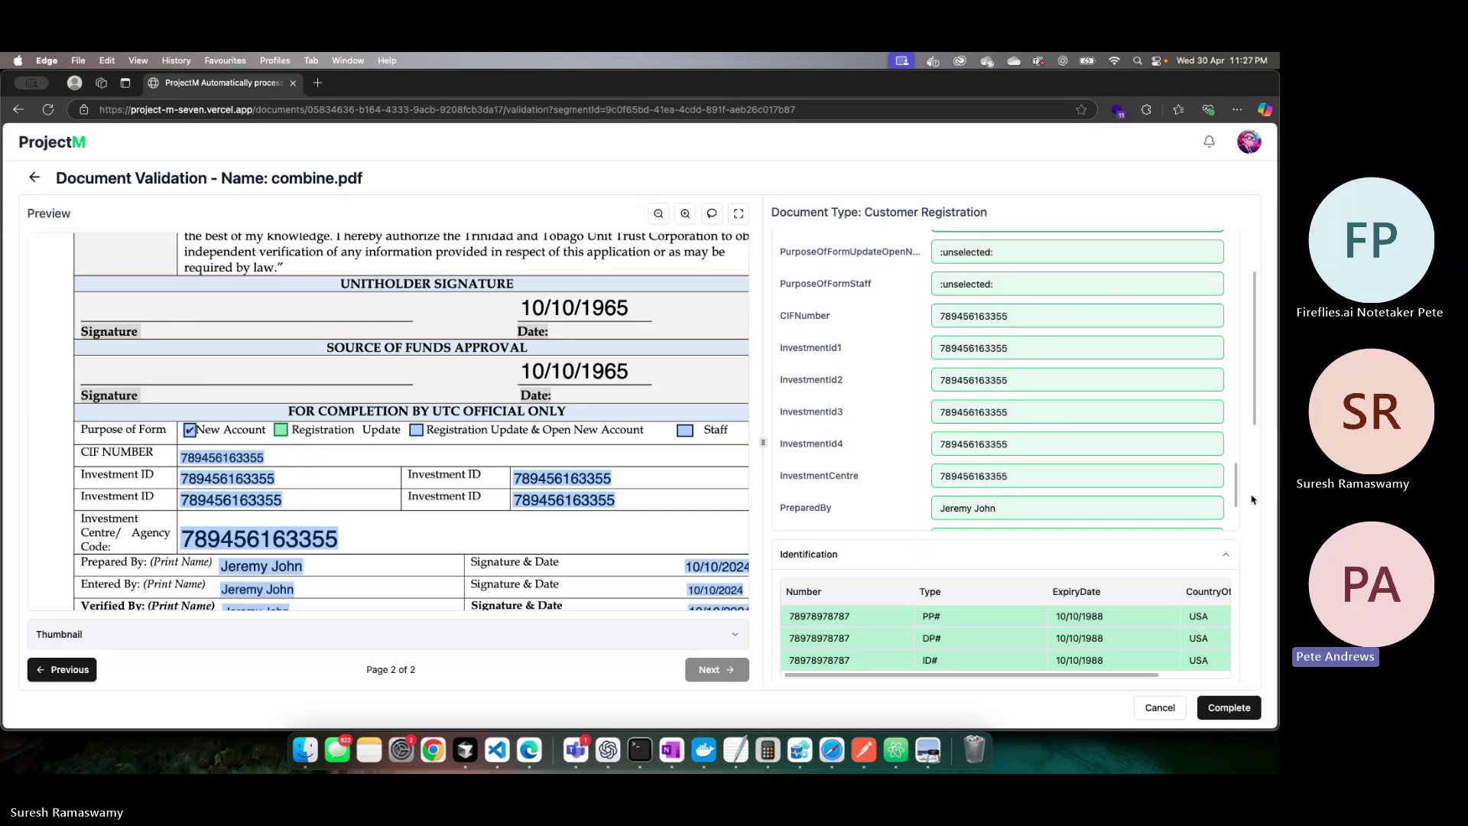
scroll(1251, 498, "down", 1)
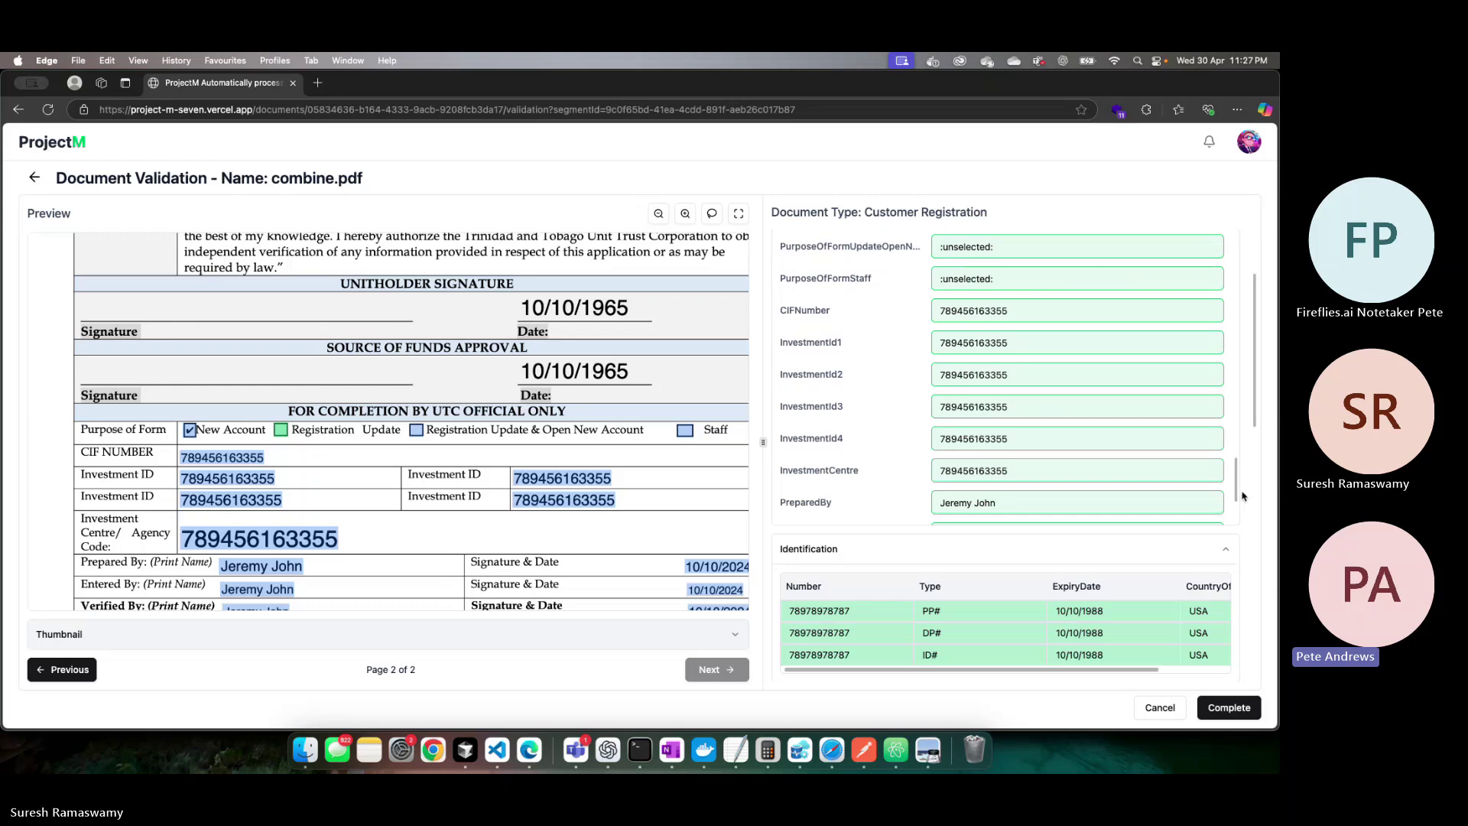
scroll(331, 483, "down", 5)
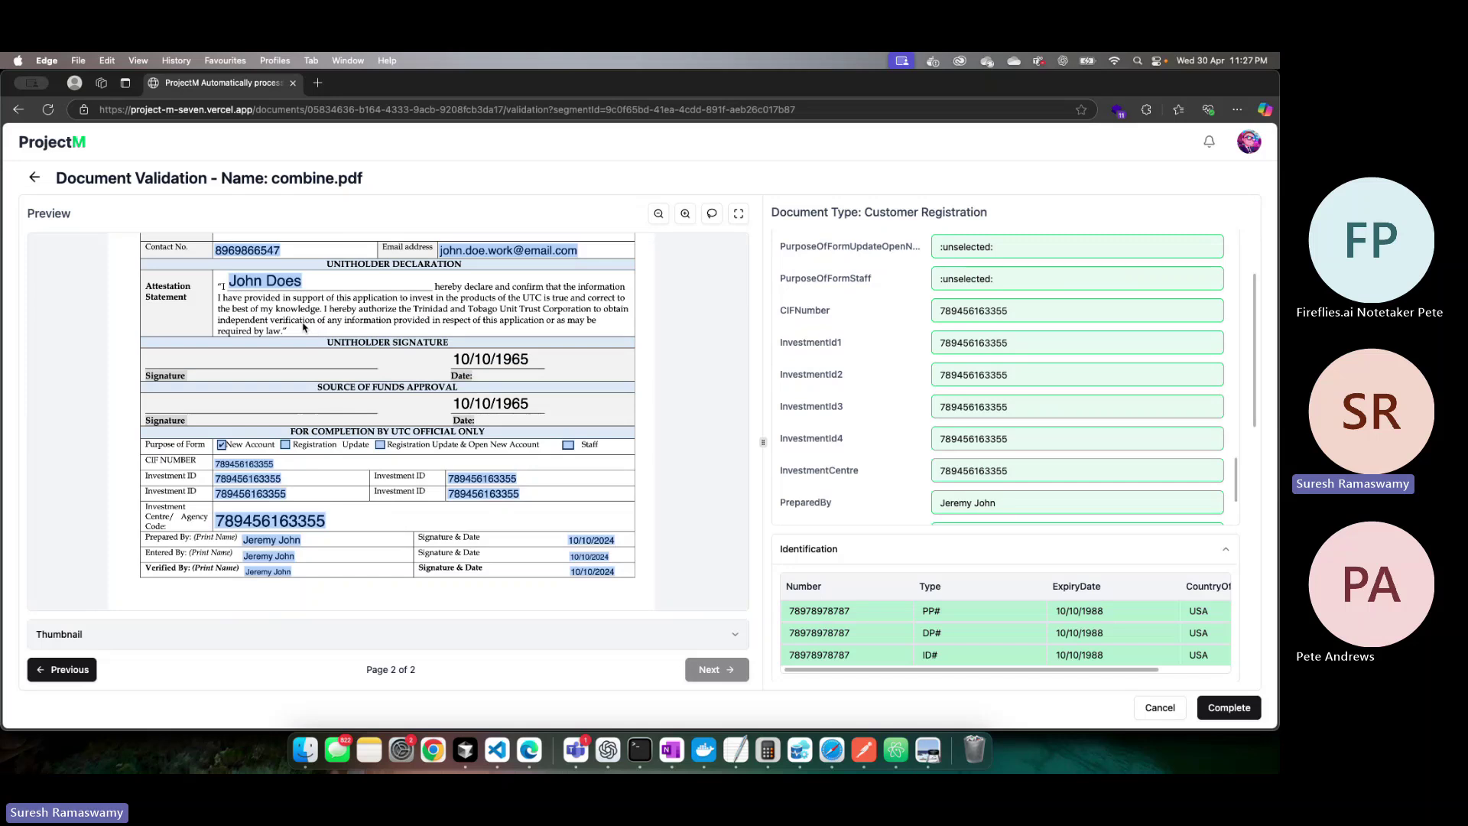
scroll(303, 327, "up", 3)
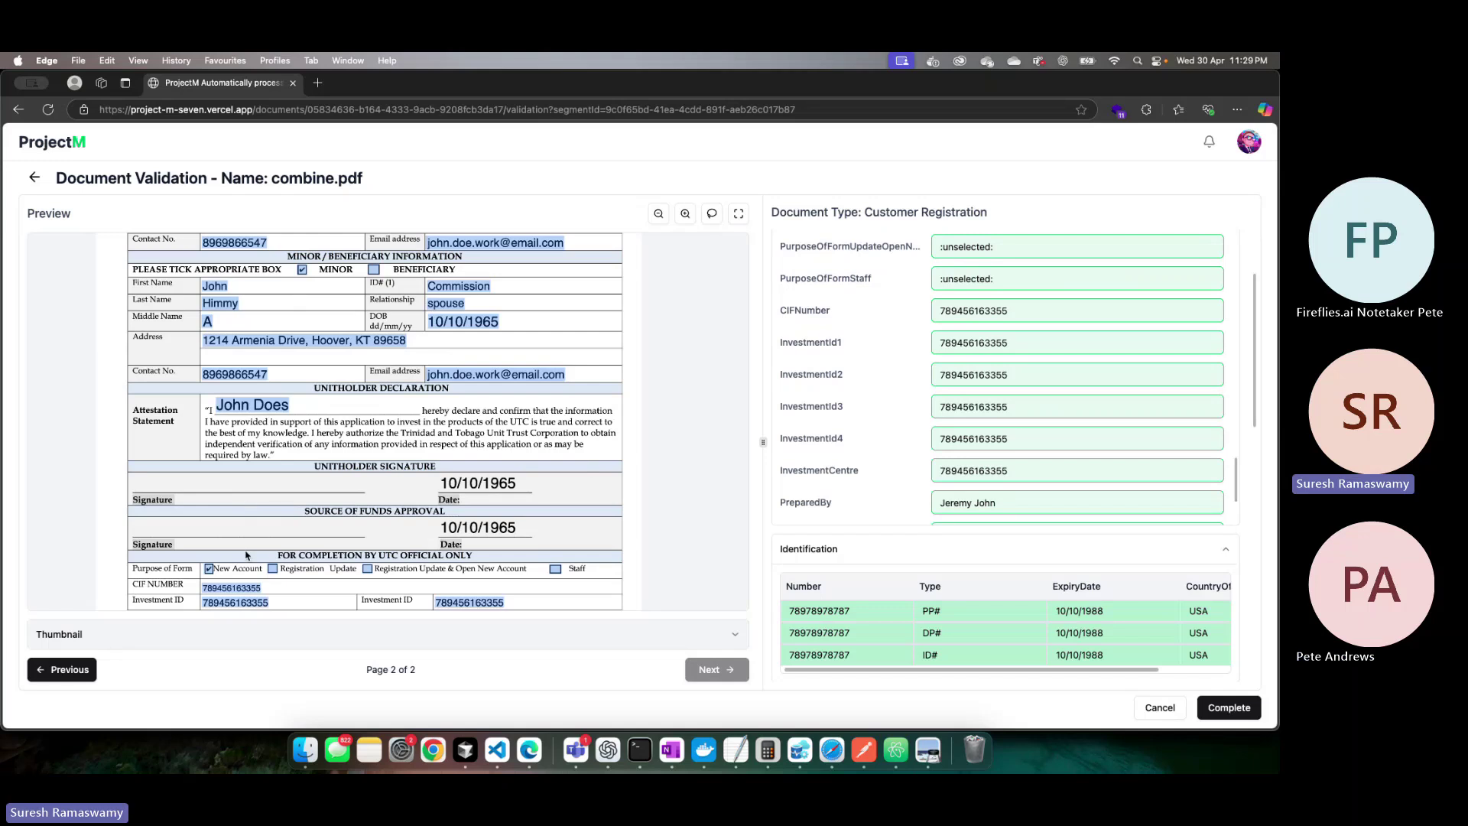
scroll(1054, 472, "down", 1)
scroll(1054, 471, "down", 4)
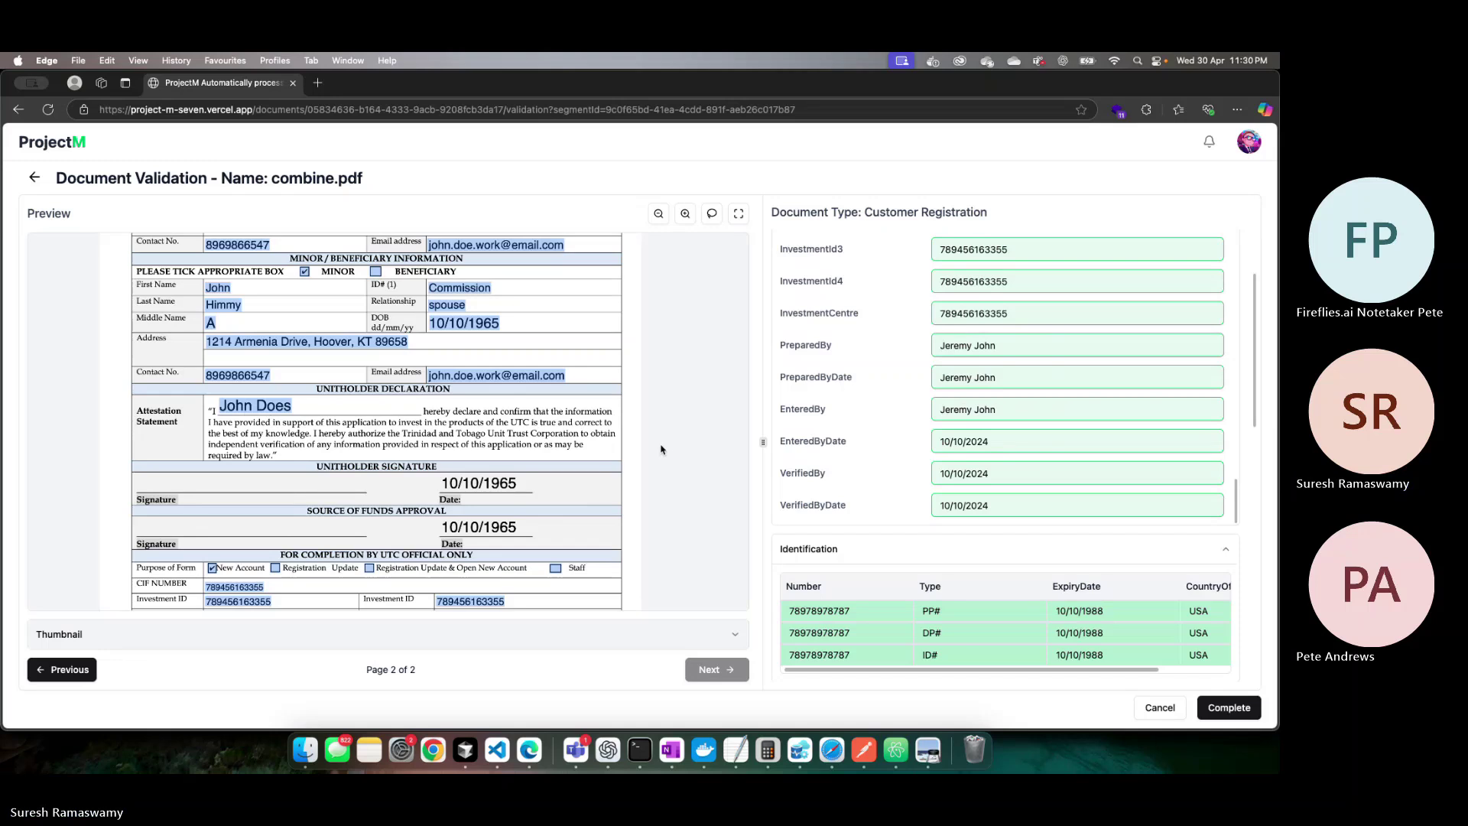
scroll(1206, 528, "down", 5)
scroll(1205, 528, "down", 5)
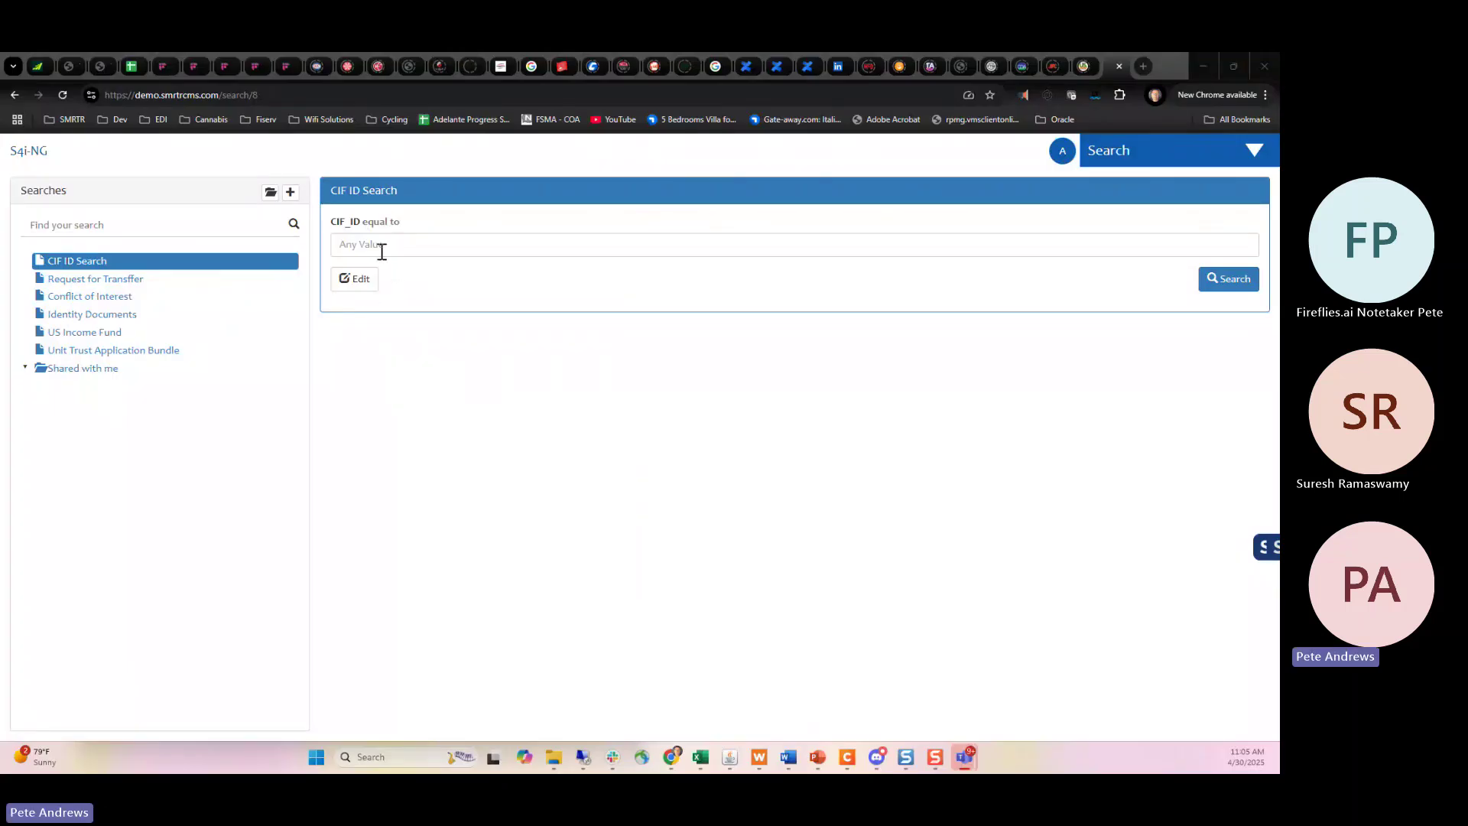
Type 1 in the CIF_ID field and choose the suggested customer number.
left_click(381, 246)
type("1")
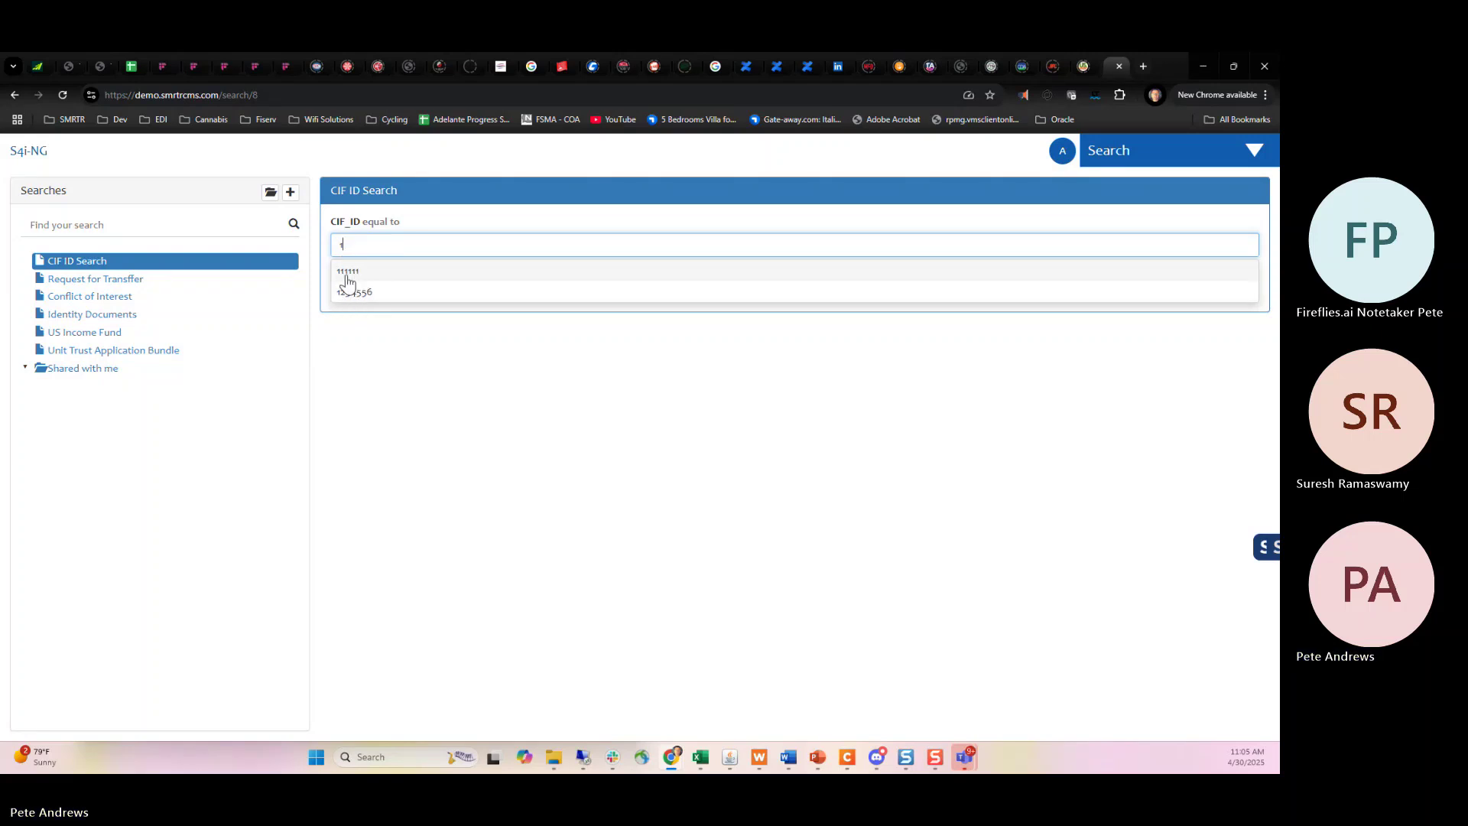
left_click(373, 275)
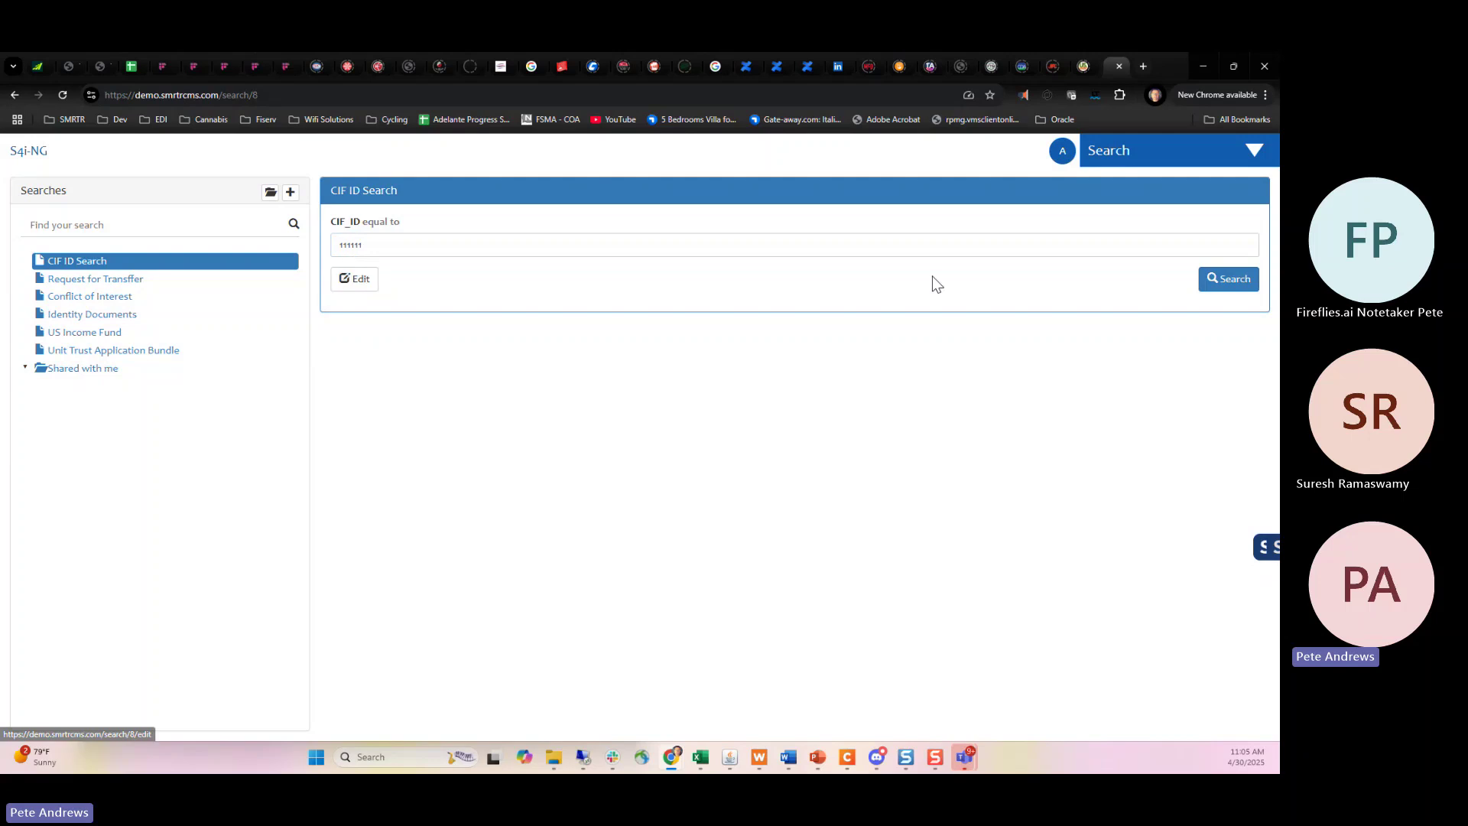
Run the CIF ID search, then open and scroll the US Income Fund application from the six results.
left_click(1214, 290)
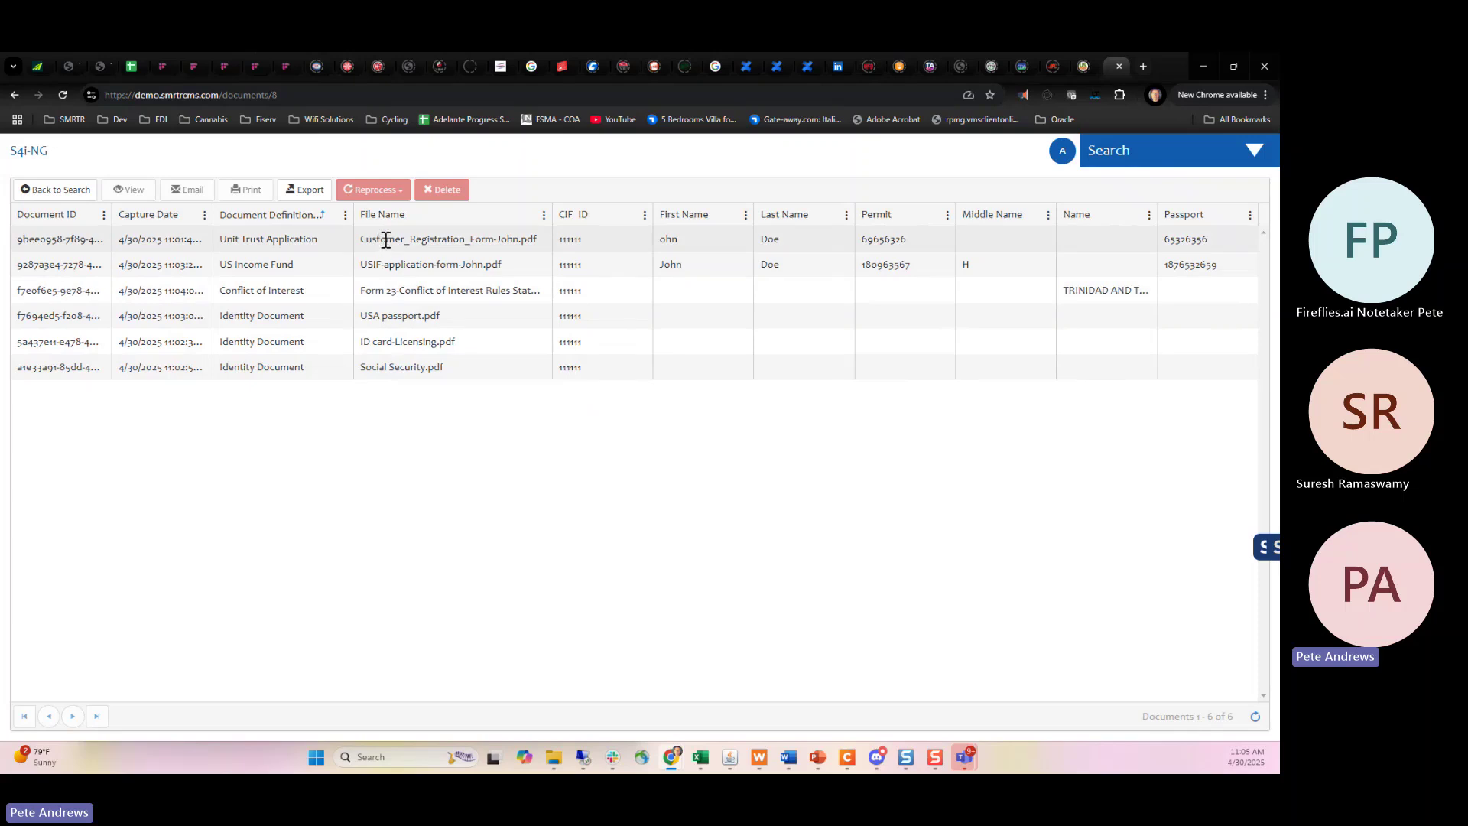
double_click(451, 258)
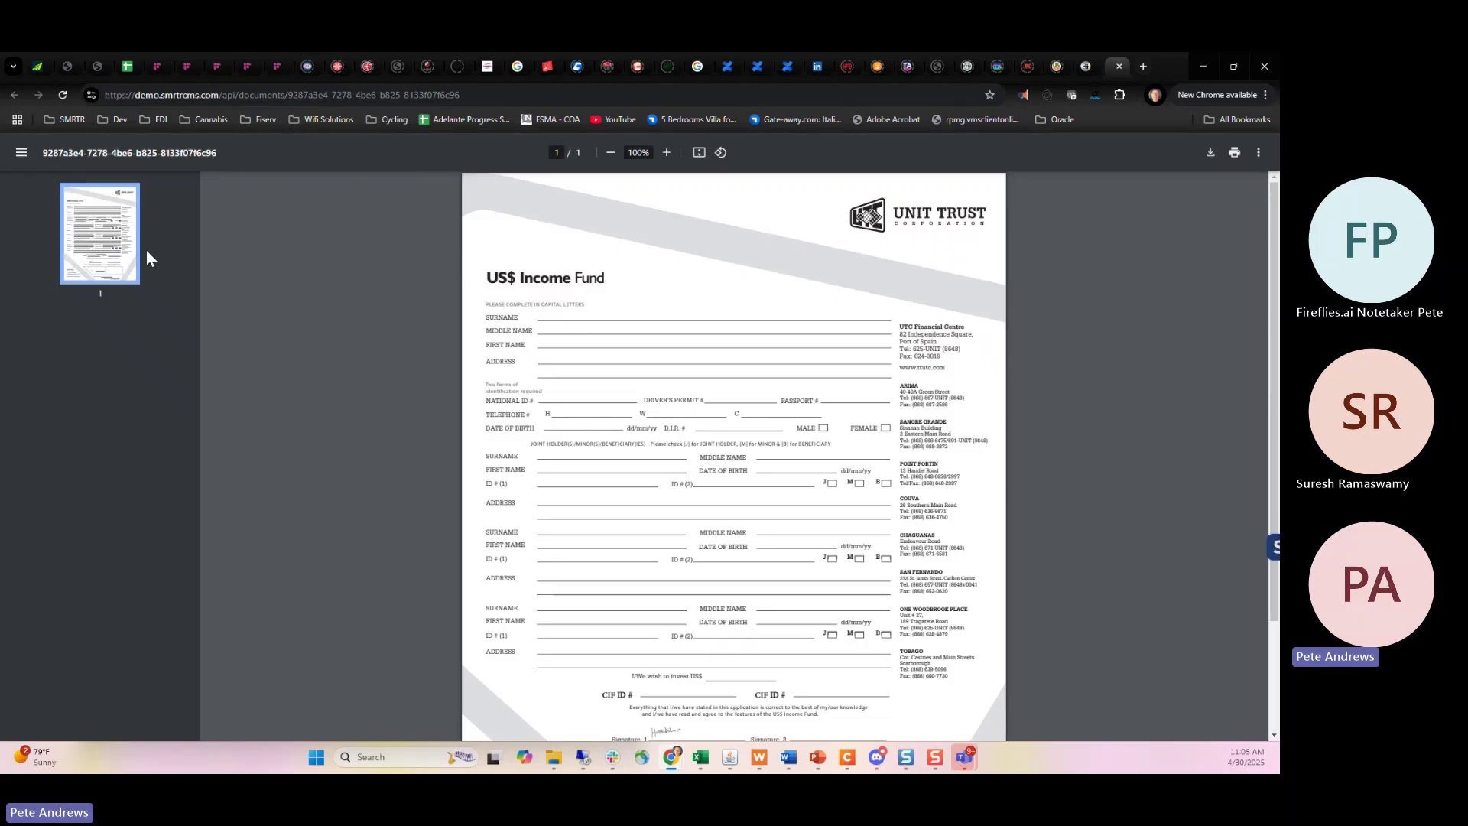
scroll(753, 650, "down", 2)
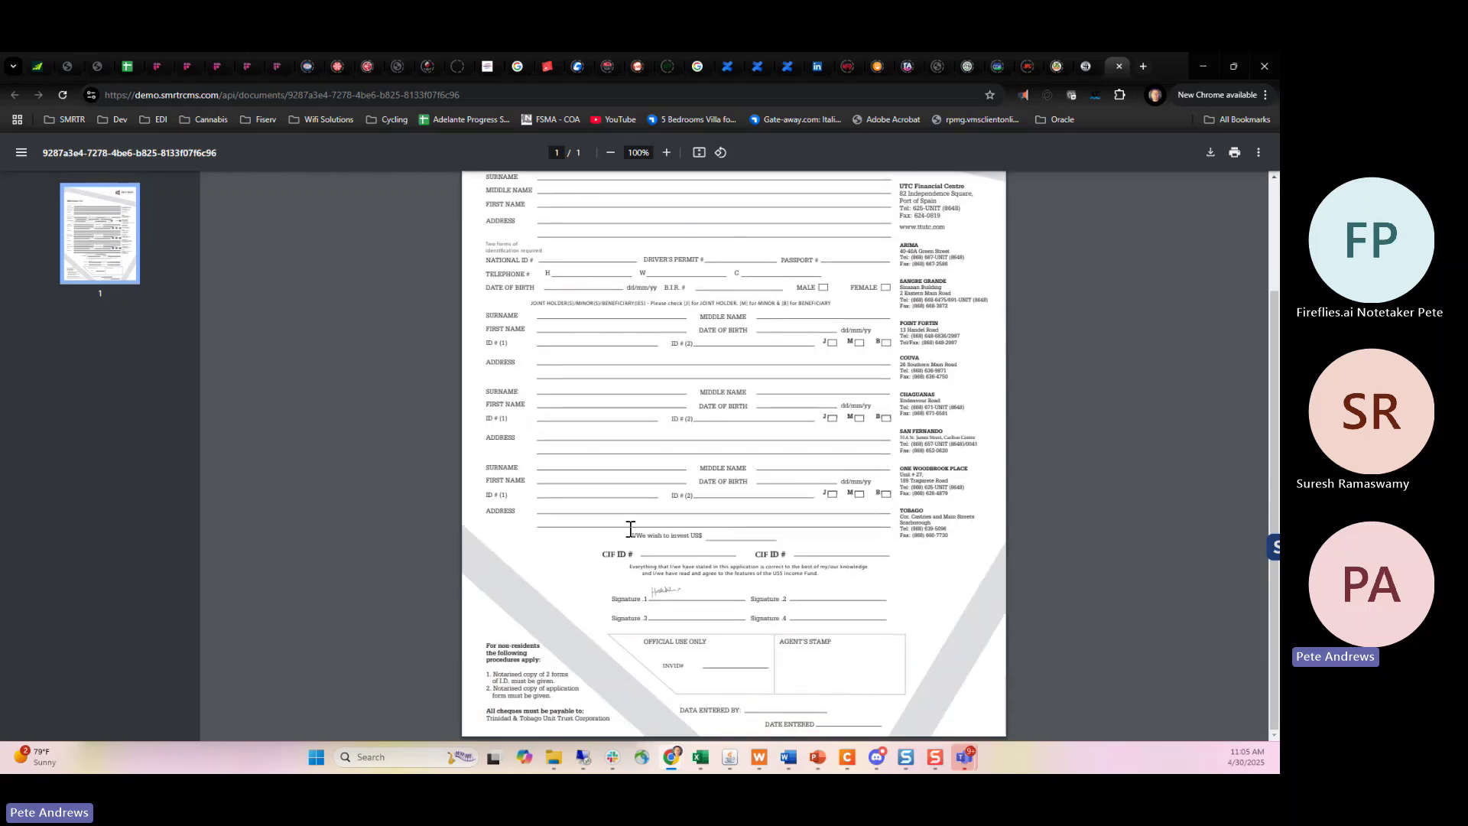
scroll(630, 525, "up", 2)
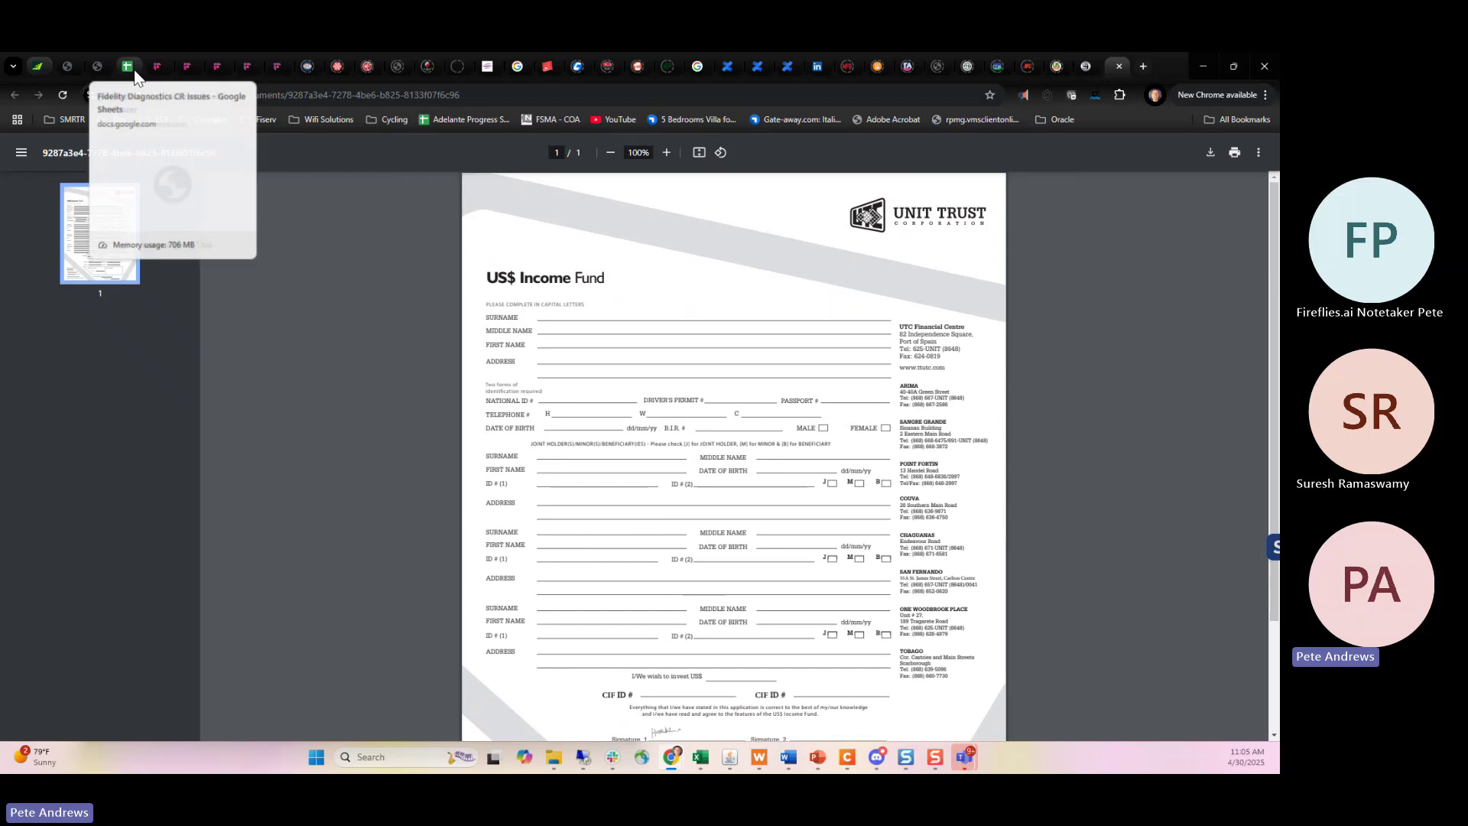
Close the income fund PDF, open Customer_Registration, scroll it, highlight its CIF number, then close it.
left_click(1119, 64)
double_click(428, 240)
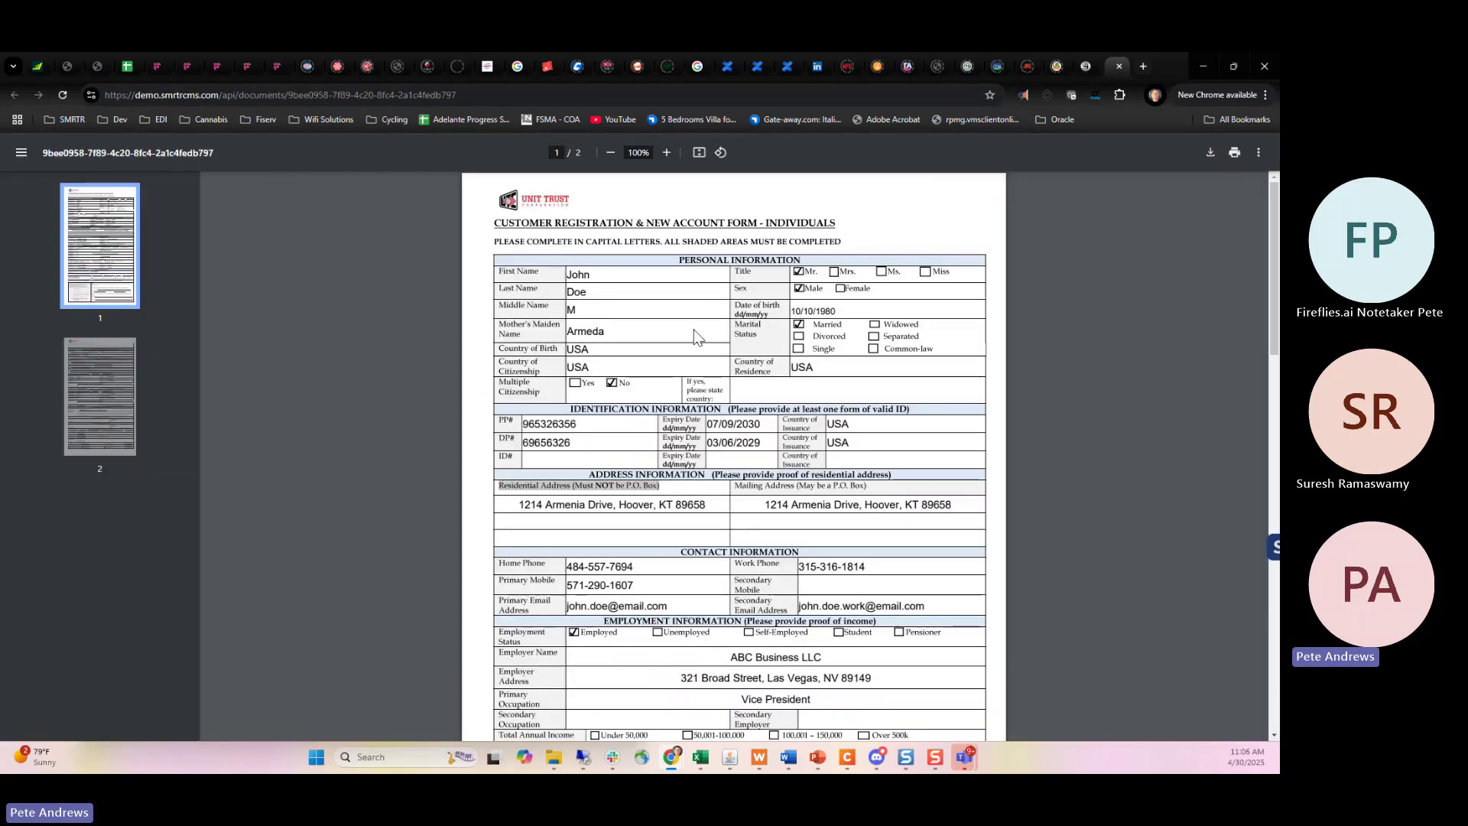
scroll(695, 337, "down", 2)
scroll(695, 336, "down", 20)
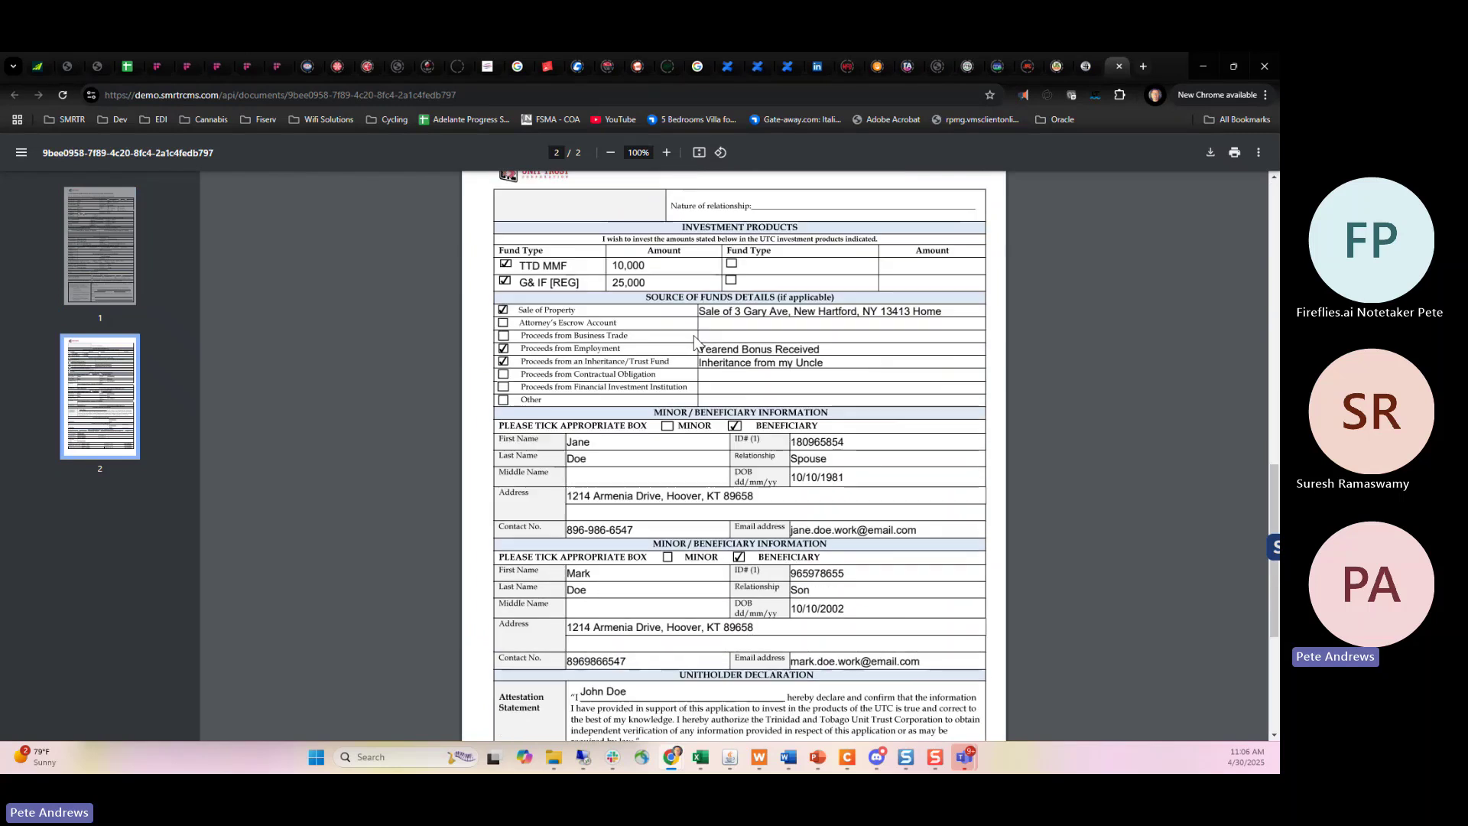
scroll(696, 345, "up", 4)
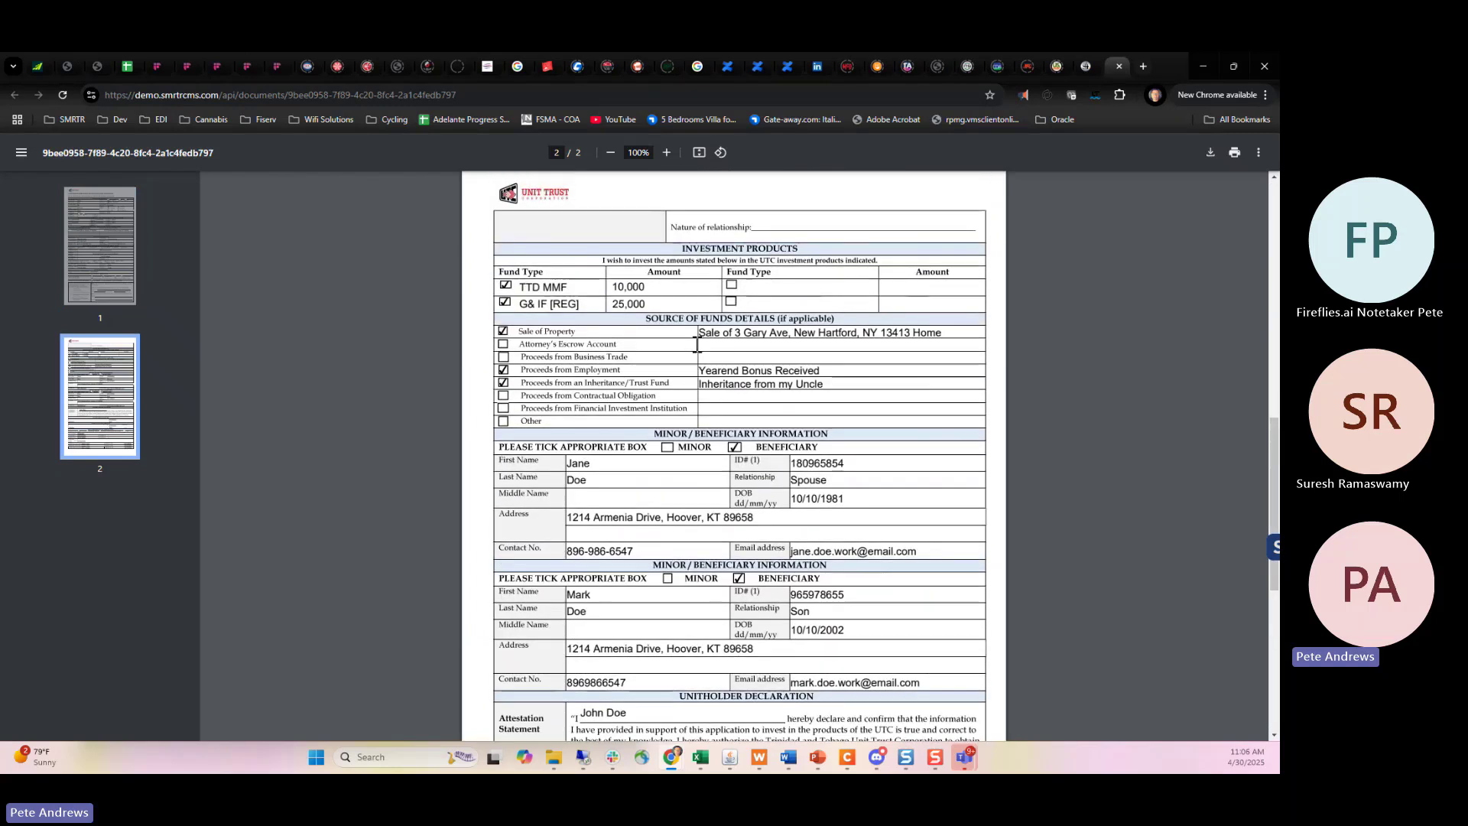
scroll(697, 344, "down", 5)
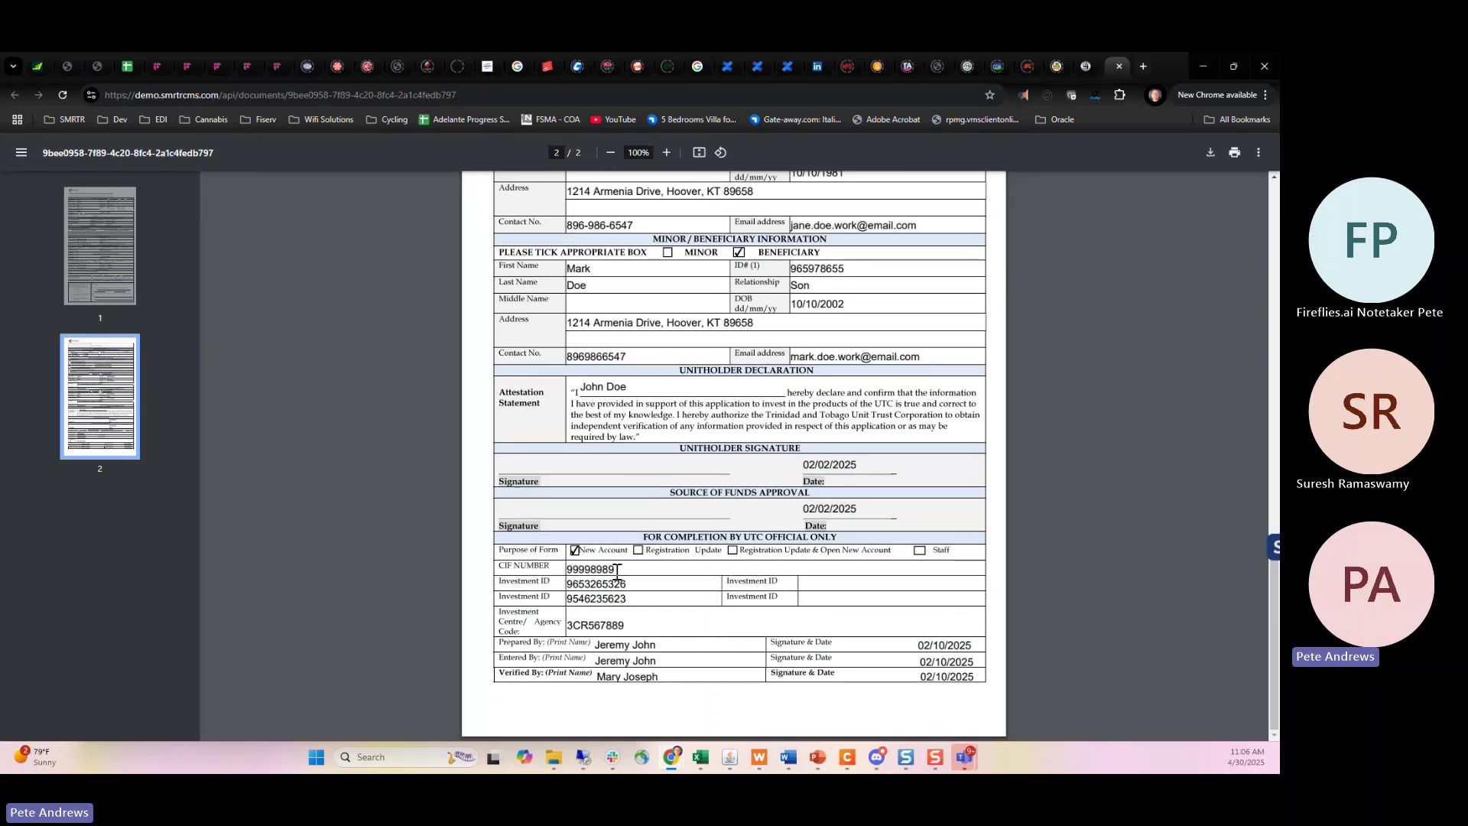
left_click_drag(616, 571, 566, 572)
left_click(1119, 66)
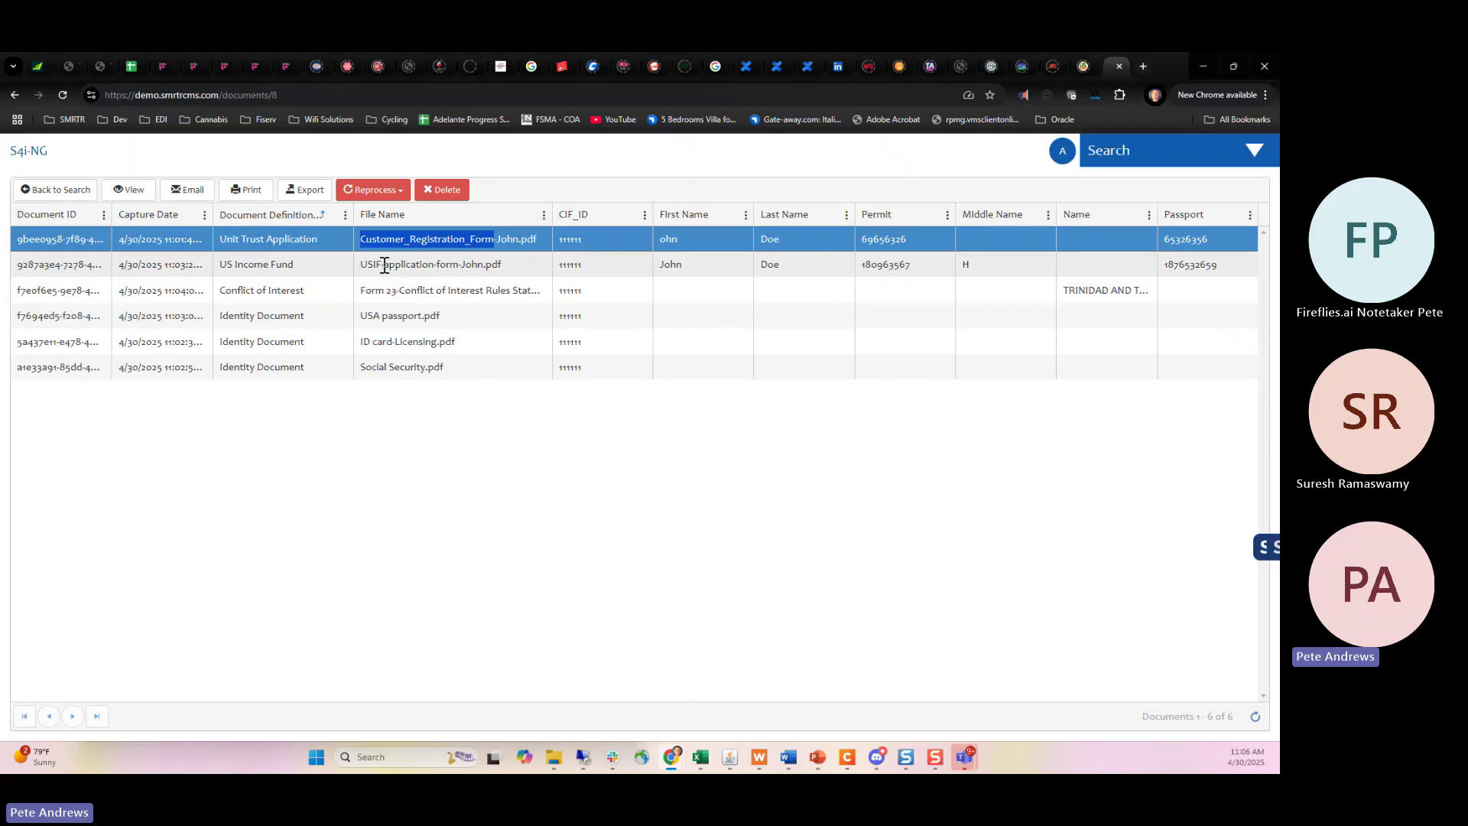
Open and scroll through the Form 23 Conflict of Interest statement, then close it.
left_click(384, 295)
double_click(384, 295)
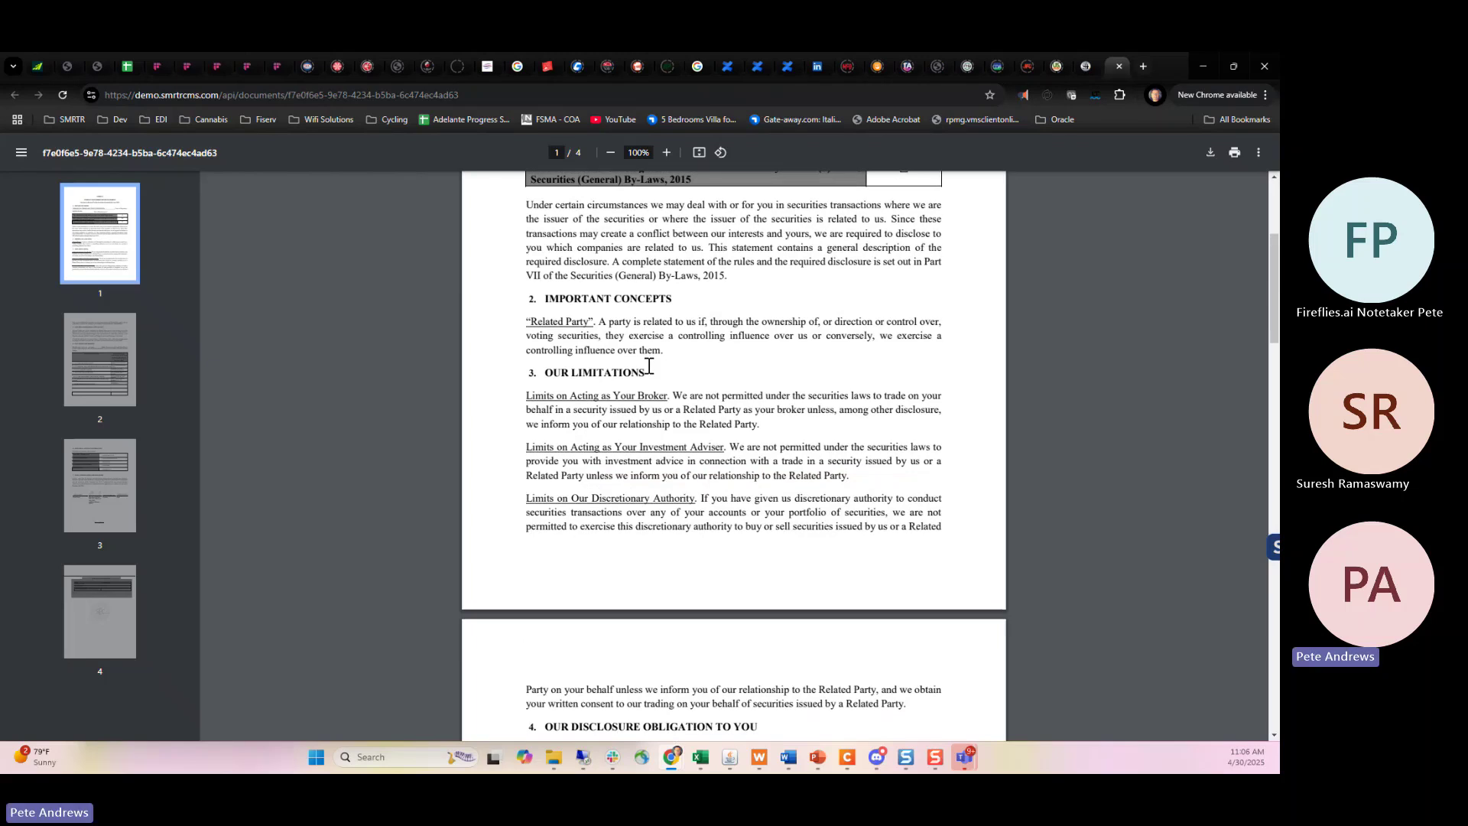
scroll(649, 365, "down", 15)
scroll(649, 365, "down", 10)
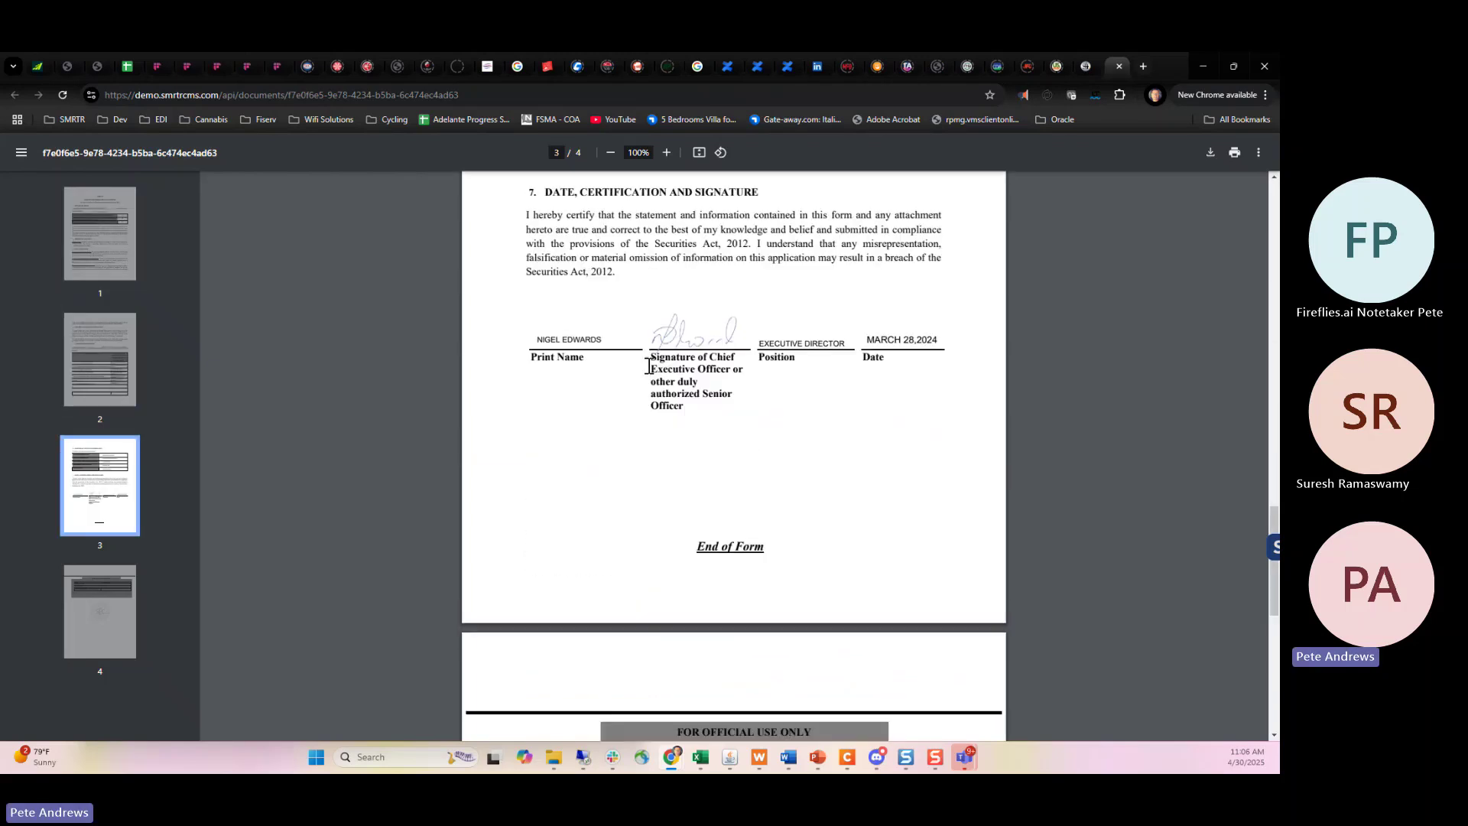
scroll(649, 365, "up", 20)
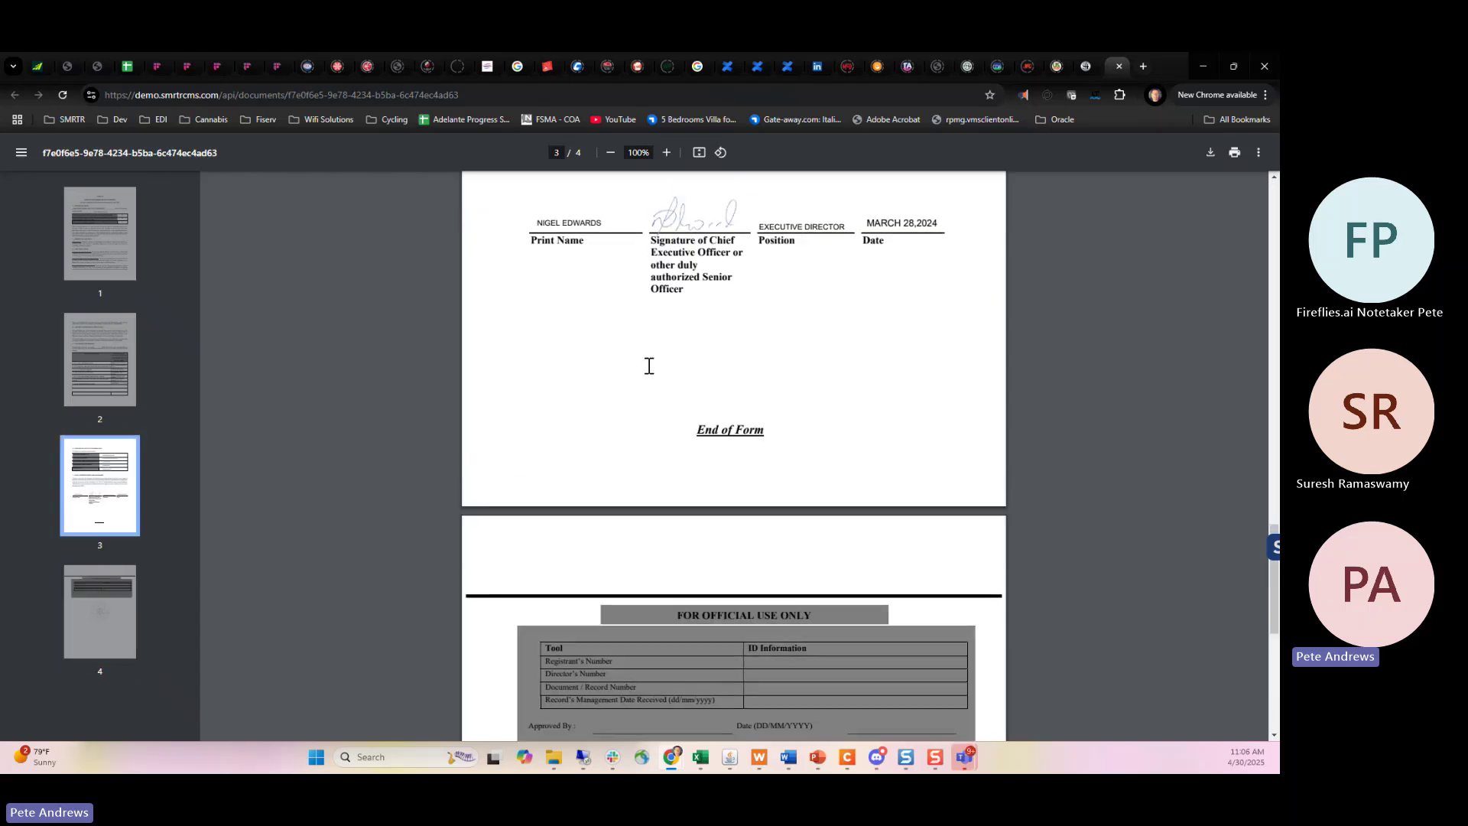
scroll(649, 365, "up", 5)
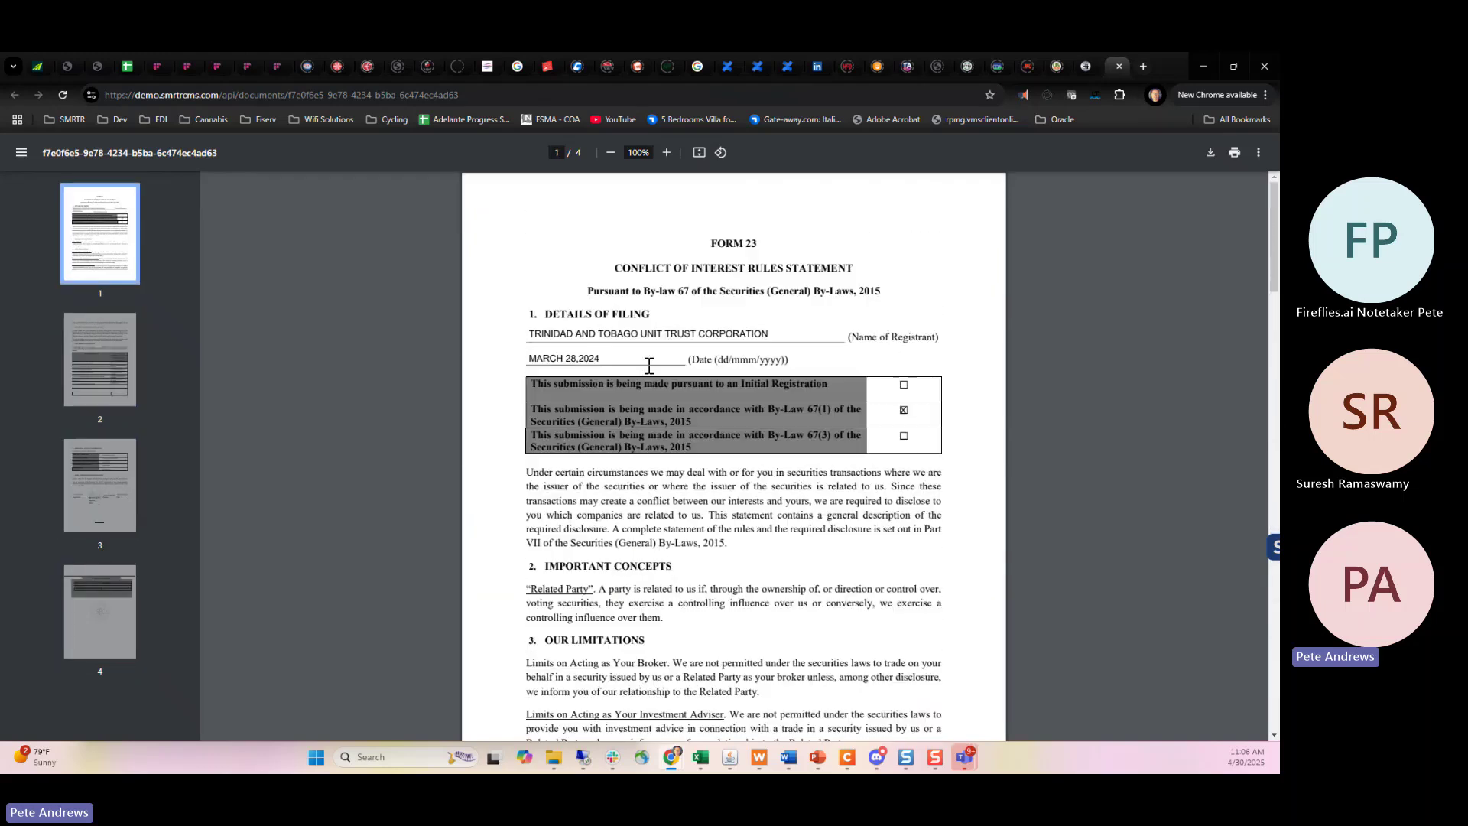
left_click(1118, 67)
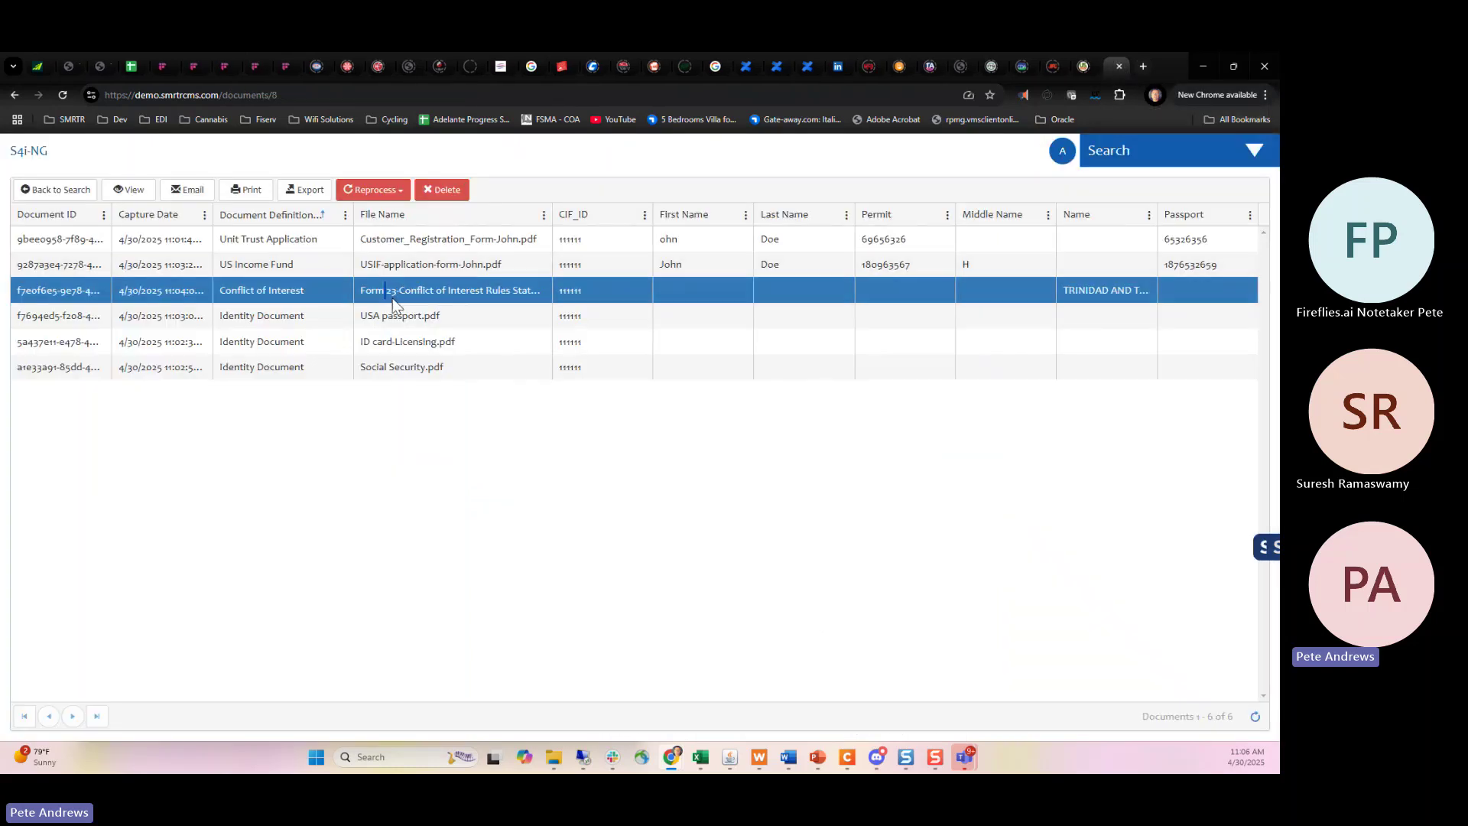
Open and scroll through USA passport.pdf, then close it.
left_click(381, 322)
double_click(381, 321)
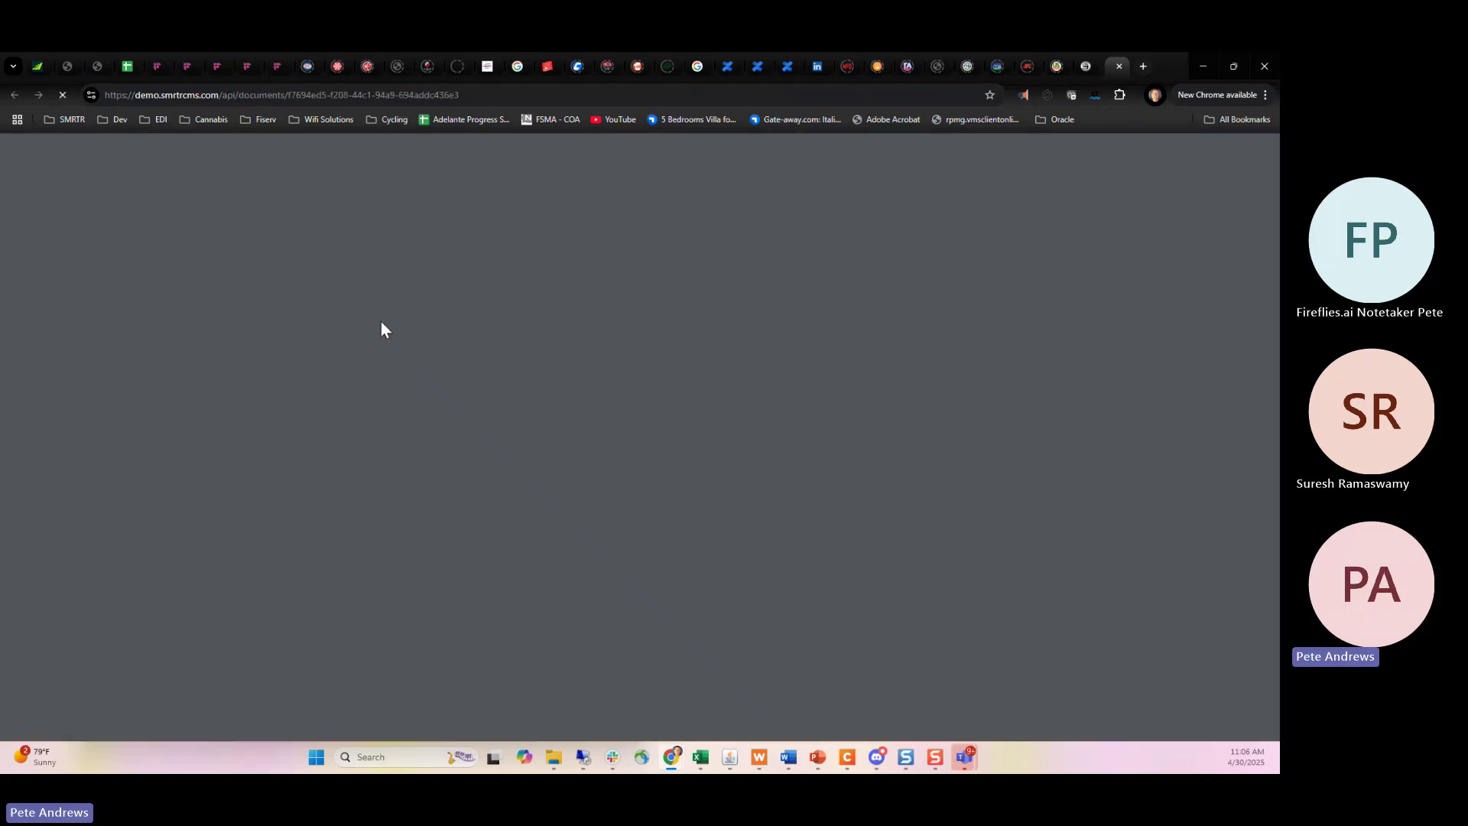
scroll(644, 426, "down", 2)
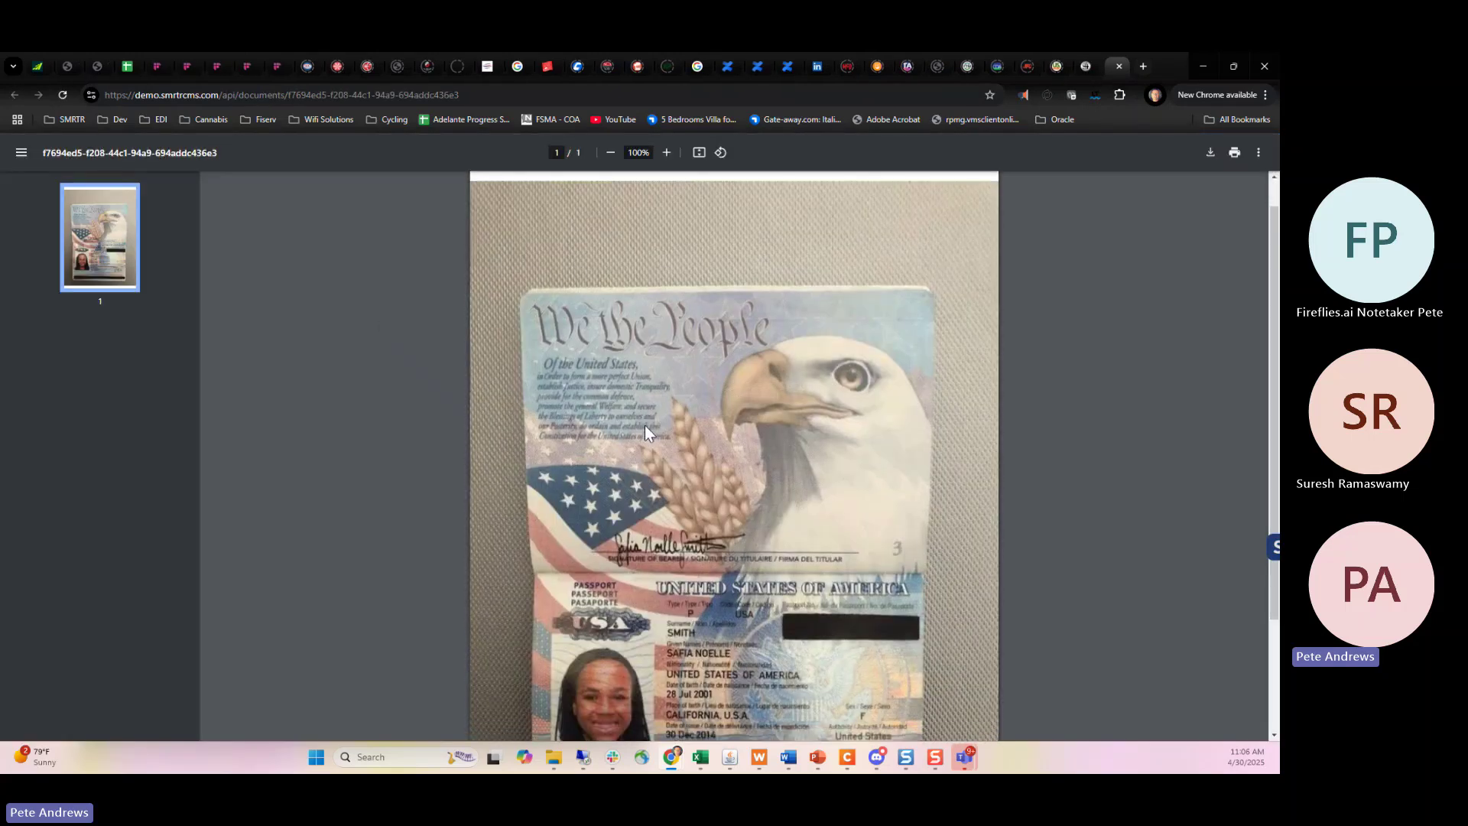
scroll(645, 426, "up", 2)
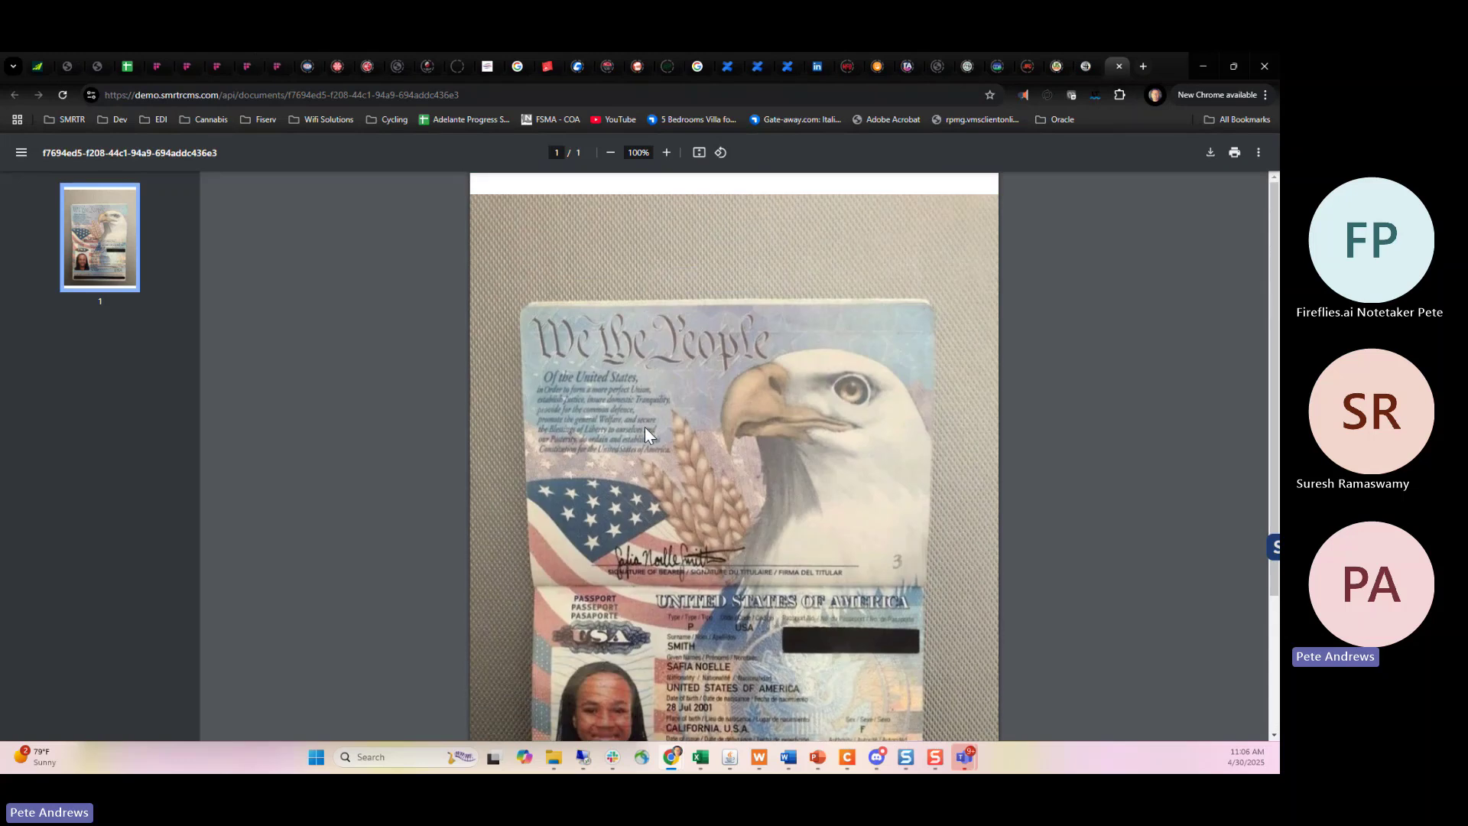
left_click(1117, 69)
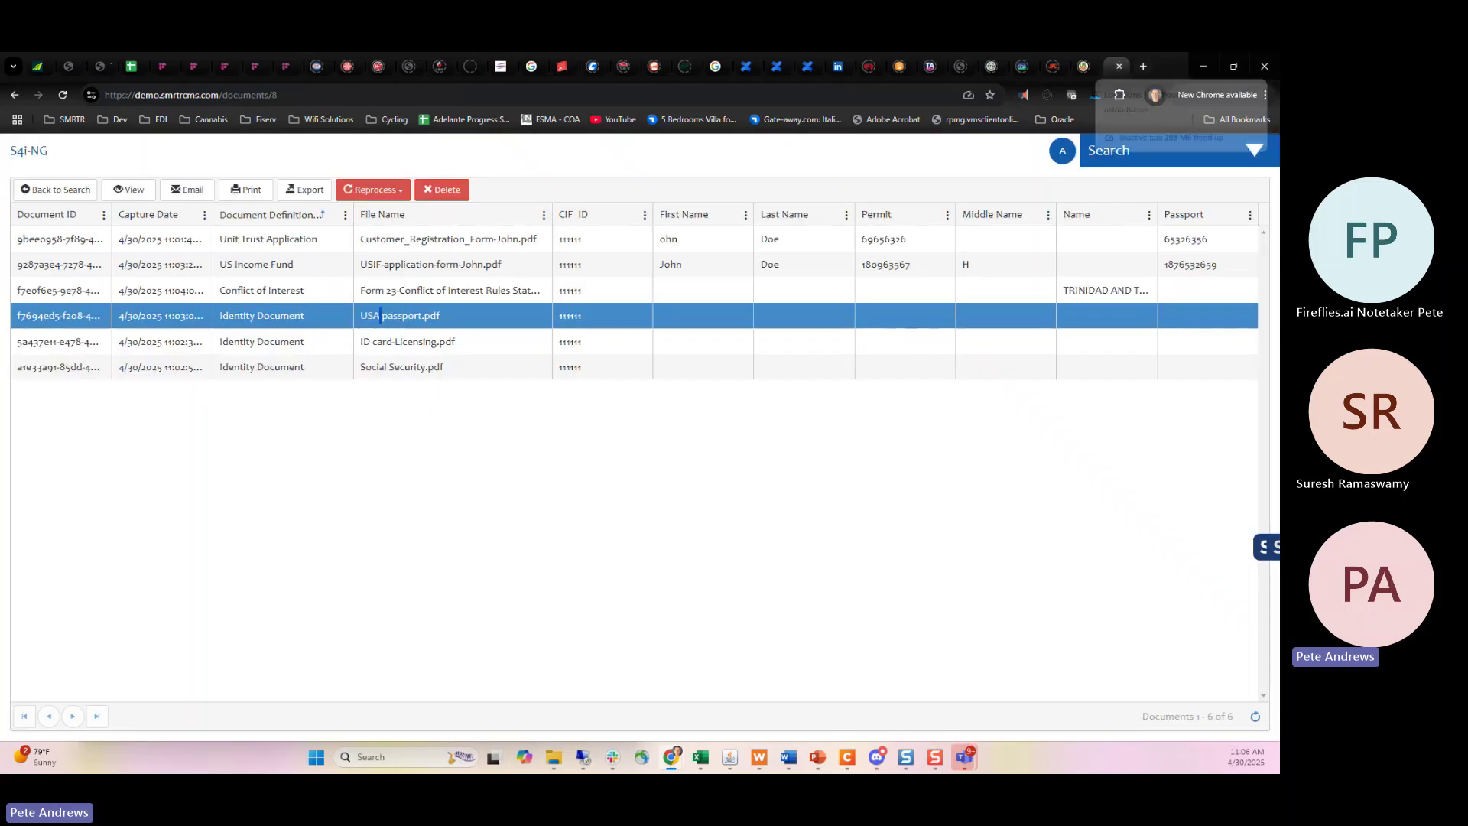
Preview the ID card document and then Social Security.pdf, closing each viewer afterwards.
double_click(386, 343)
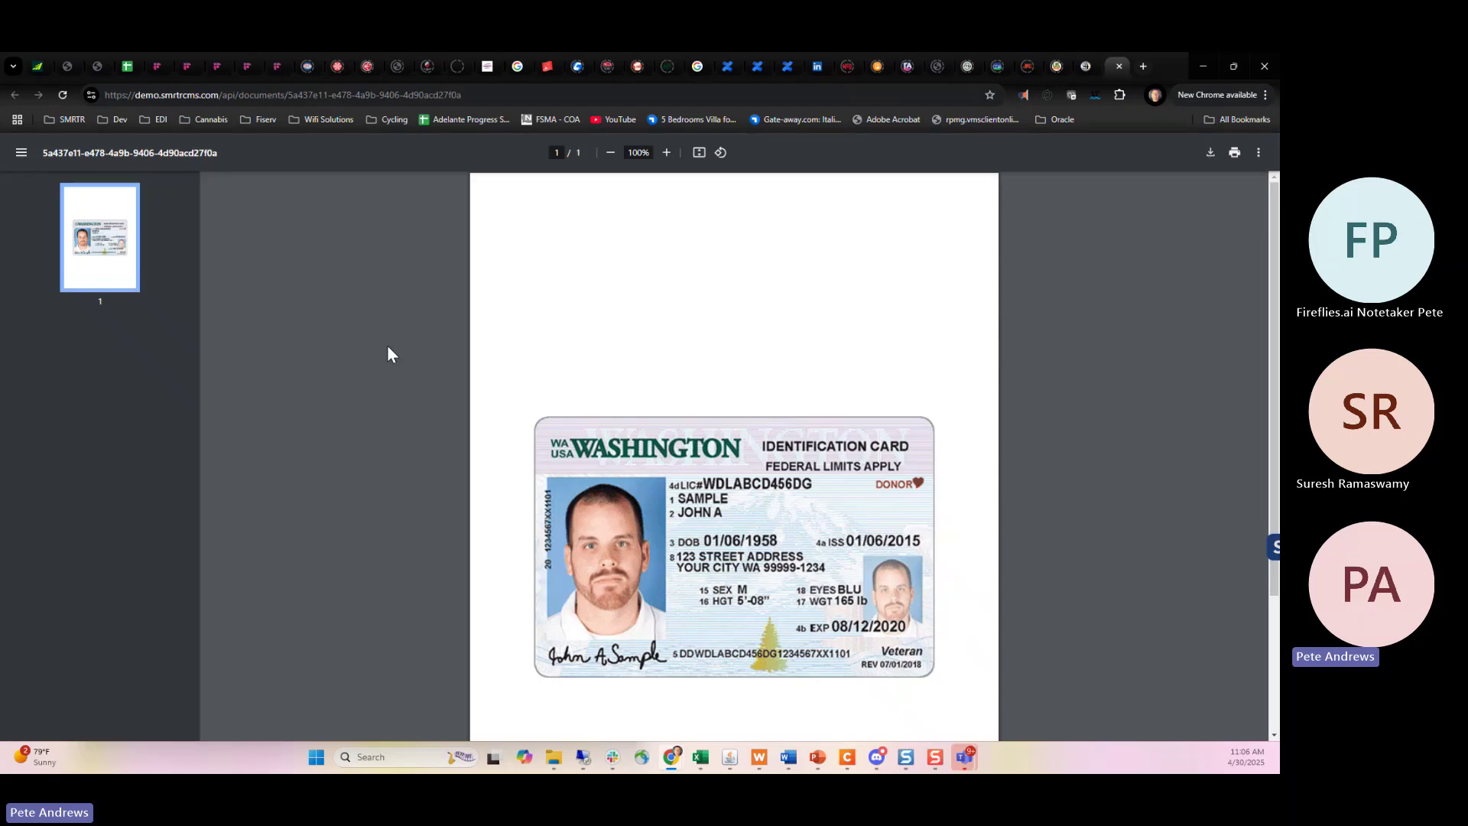
left_click(1121, 66)
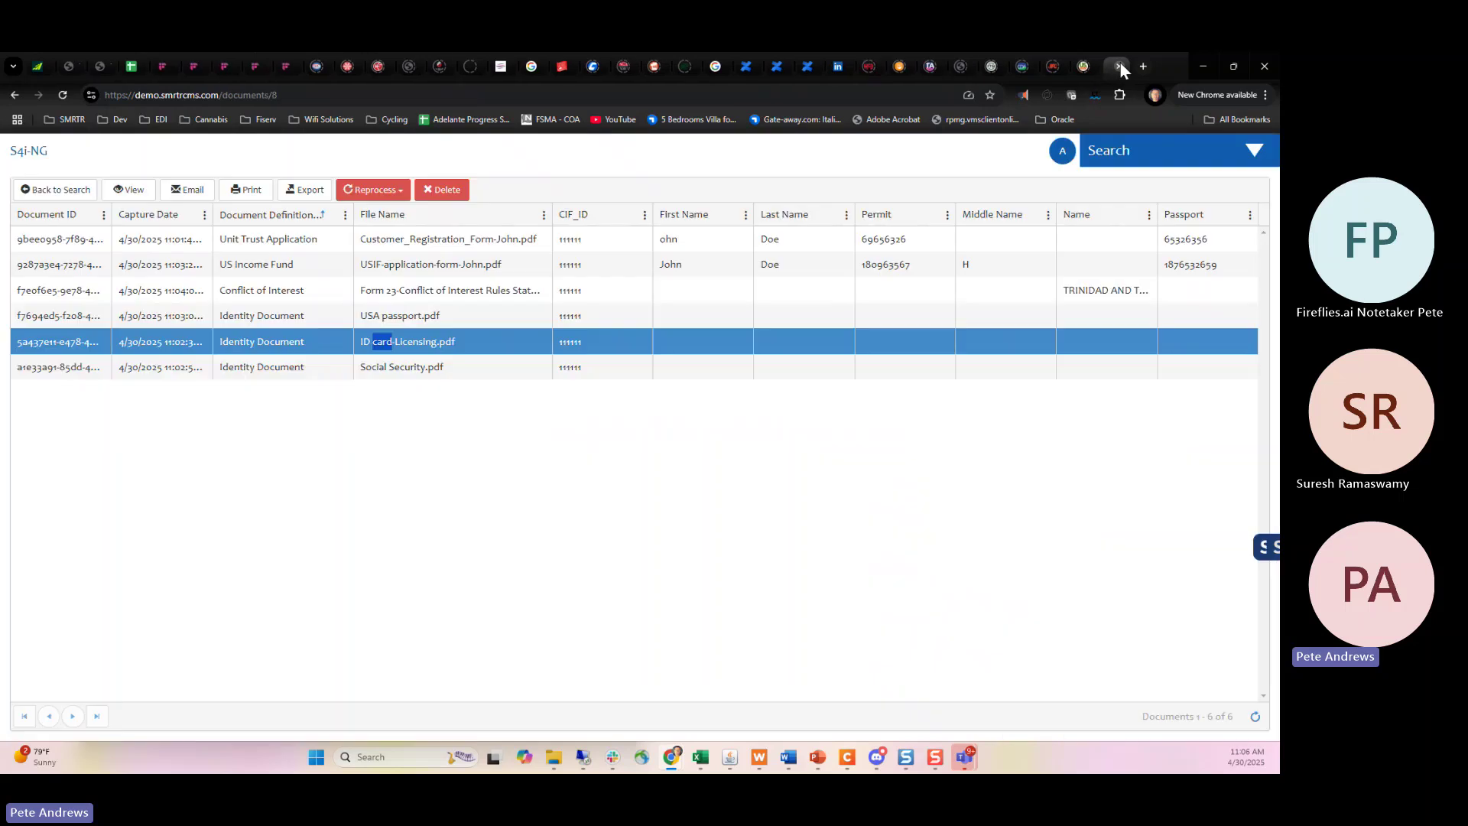
double_click(397, 371)
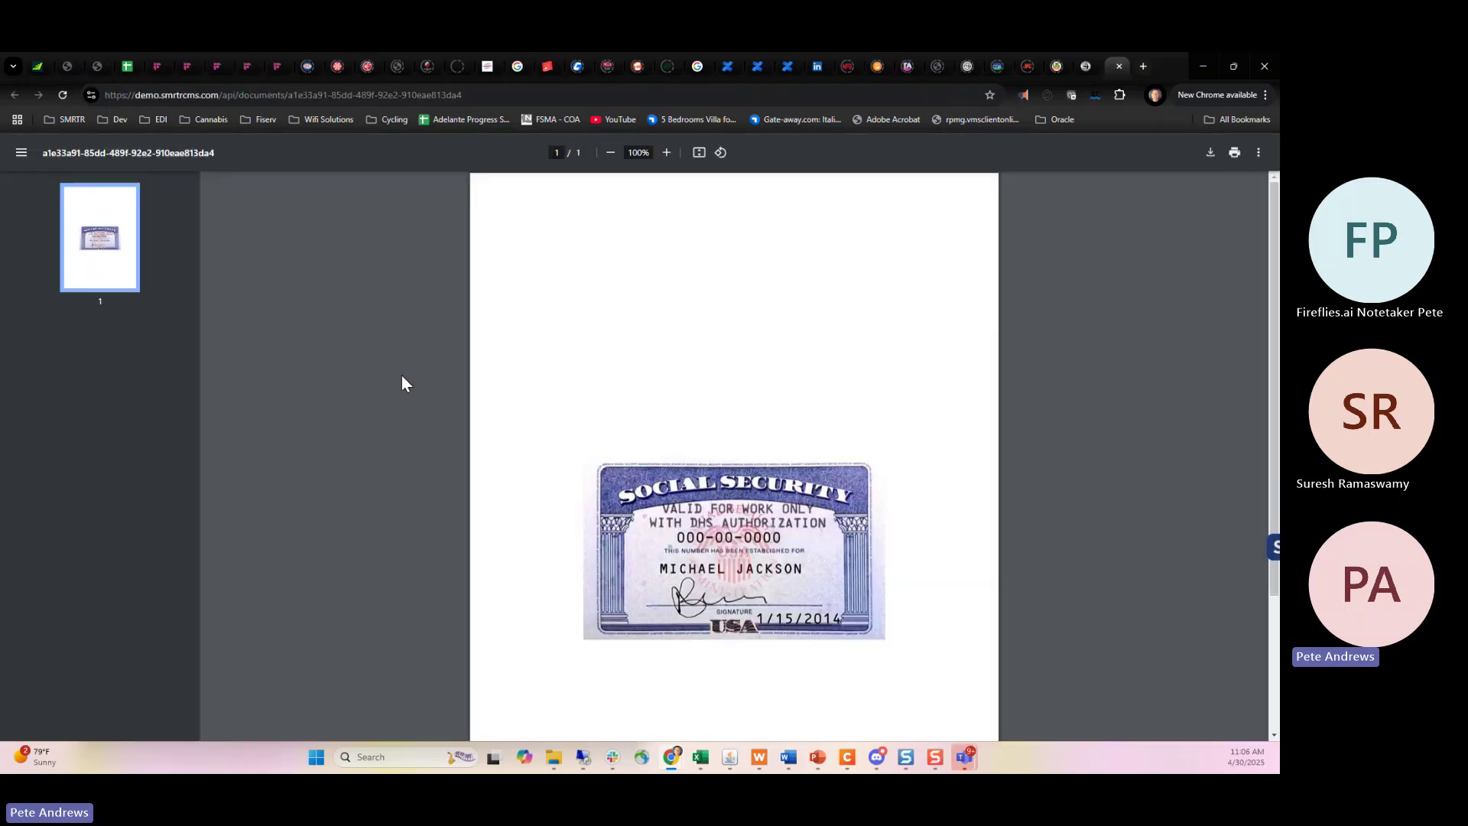
left_click(1119, 66)
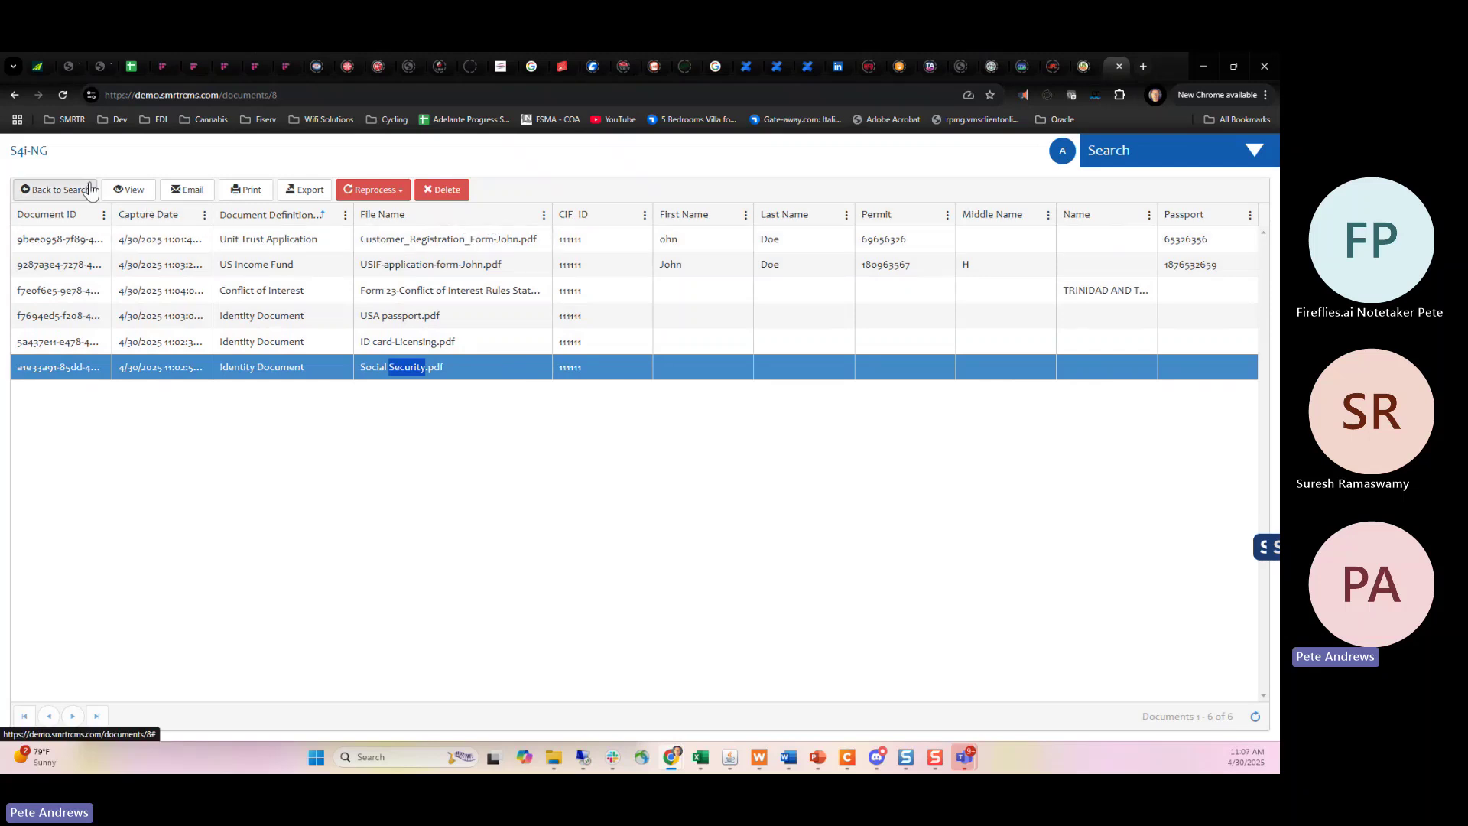
left_click(183, 196)
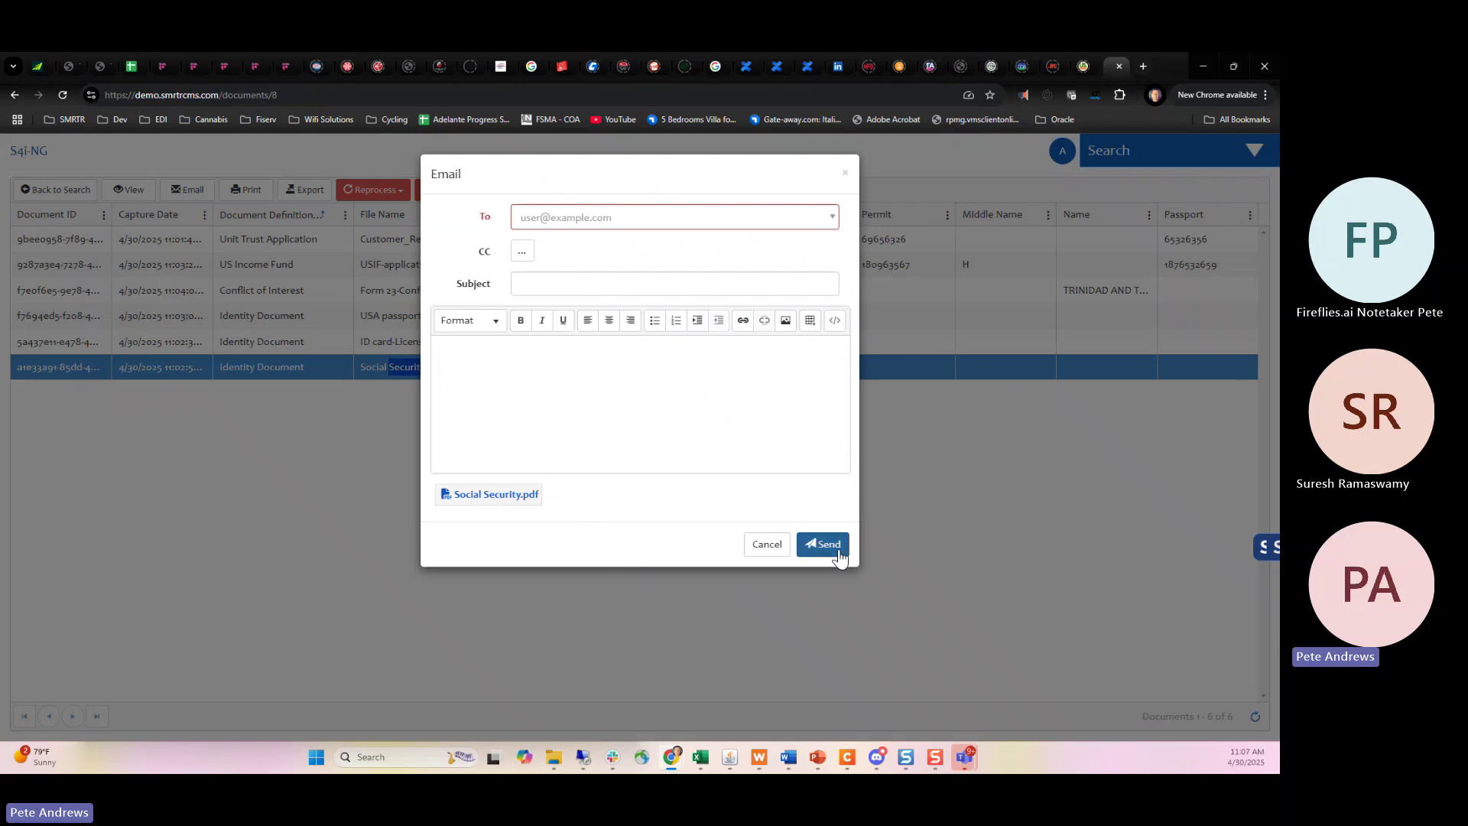
left_click(767, 544)
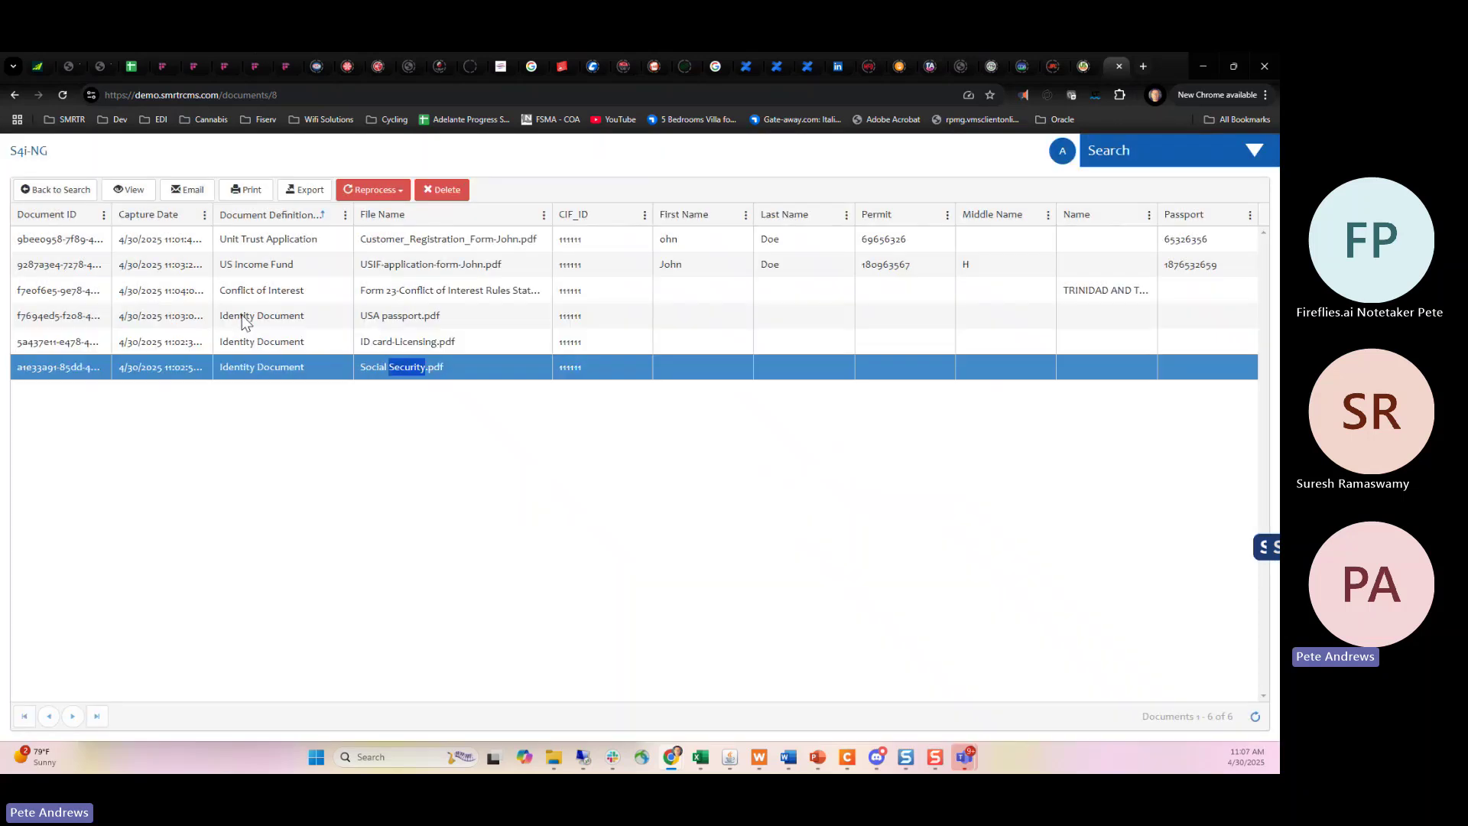
left_click(223, 240, "shift")
left_click(191, 191)
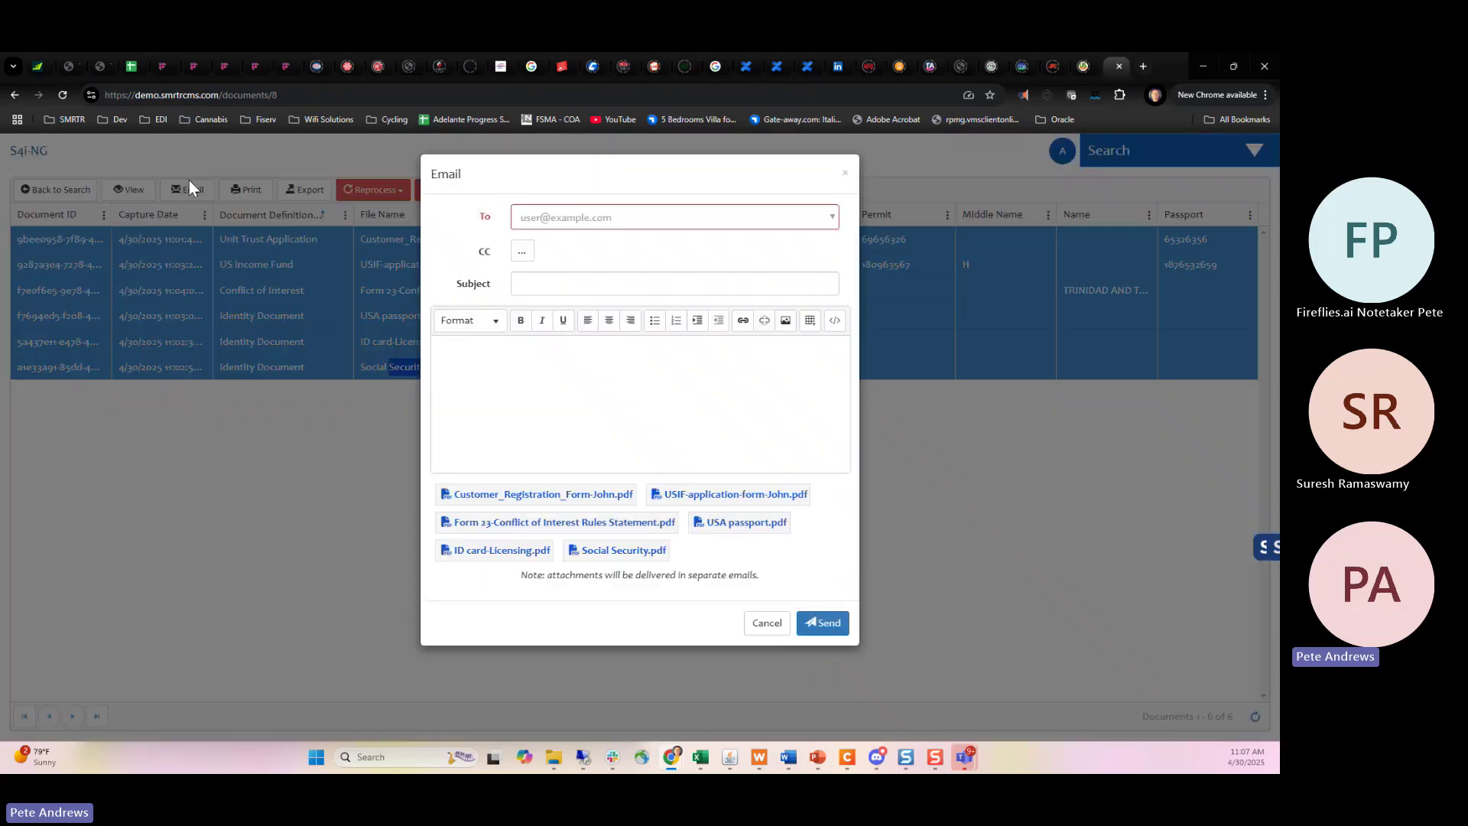
left_click(484, 376)
left_click(558, 217)
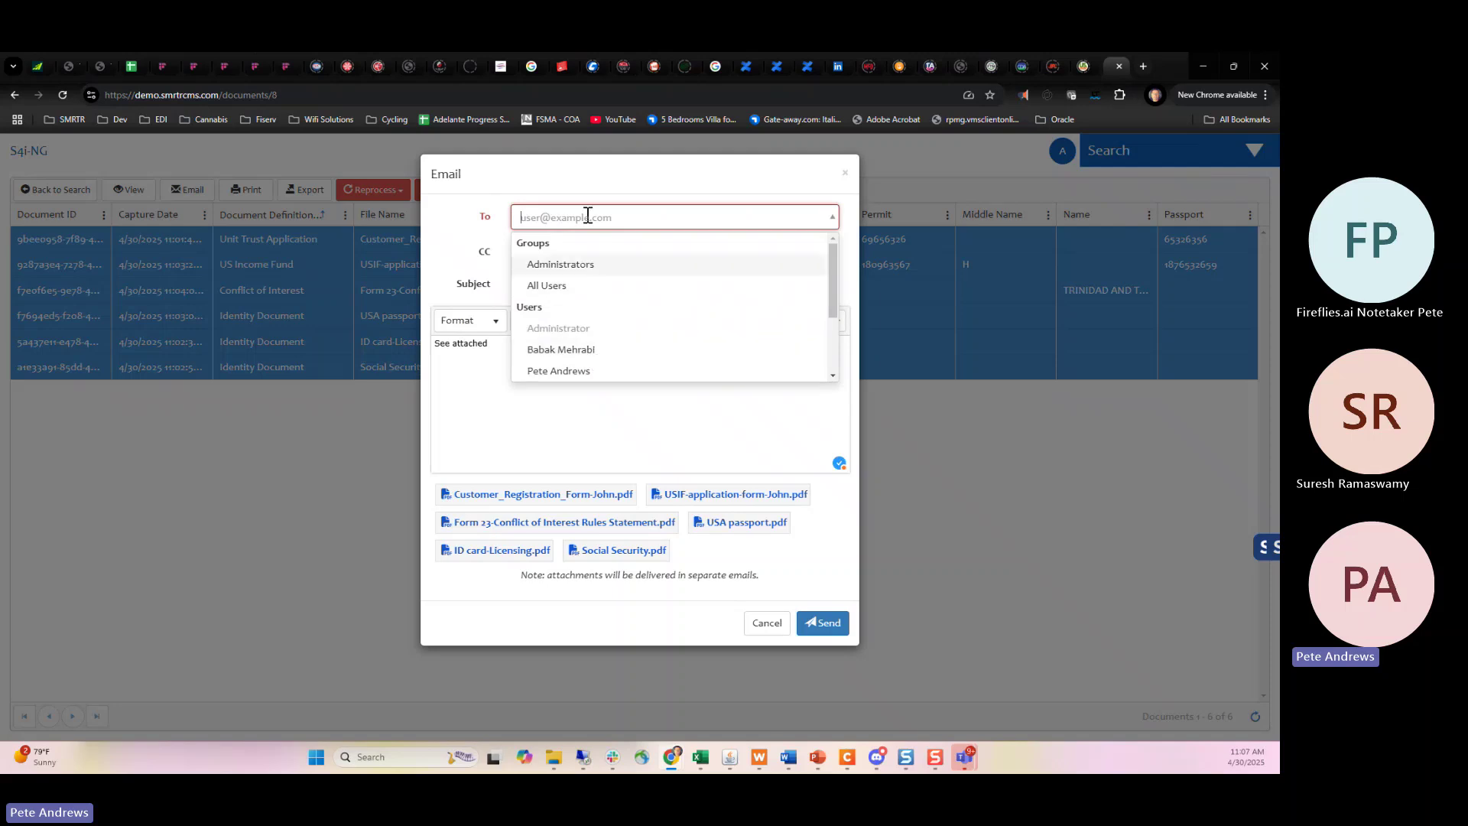
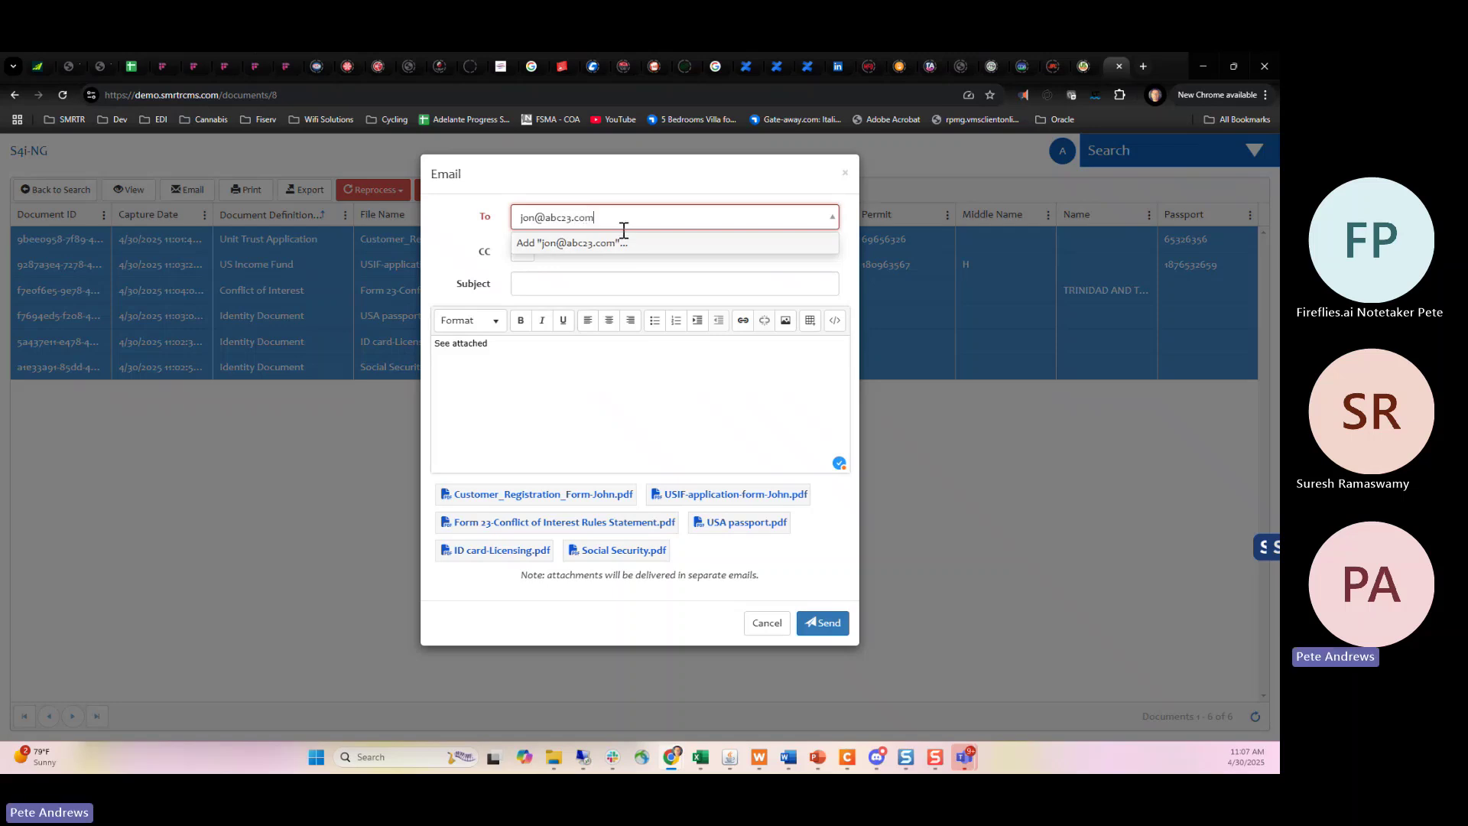
left_click(612, 242)
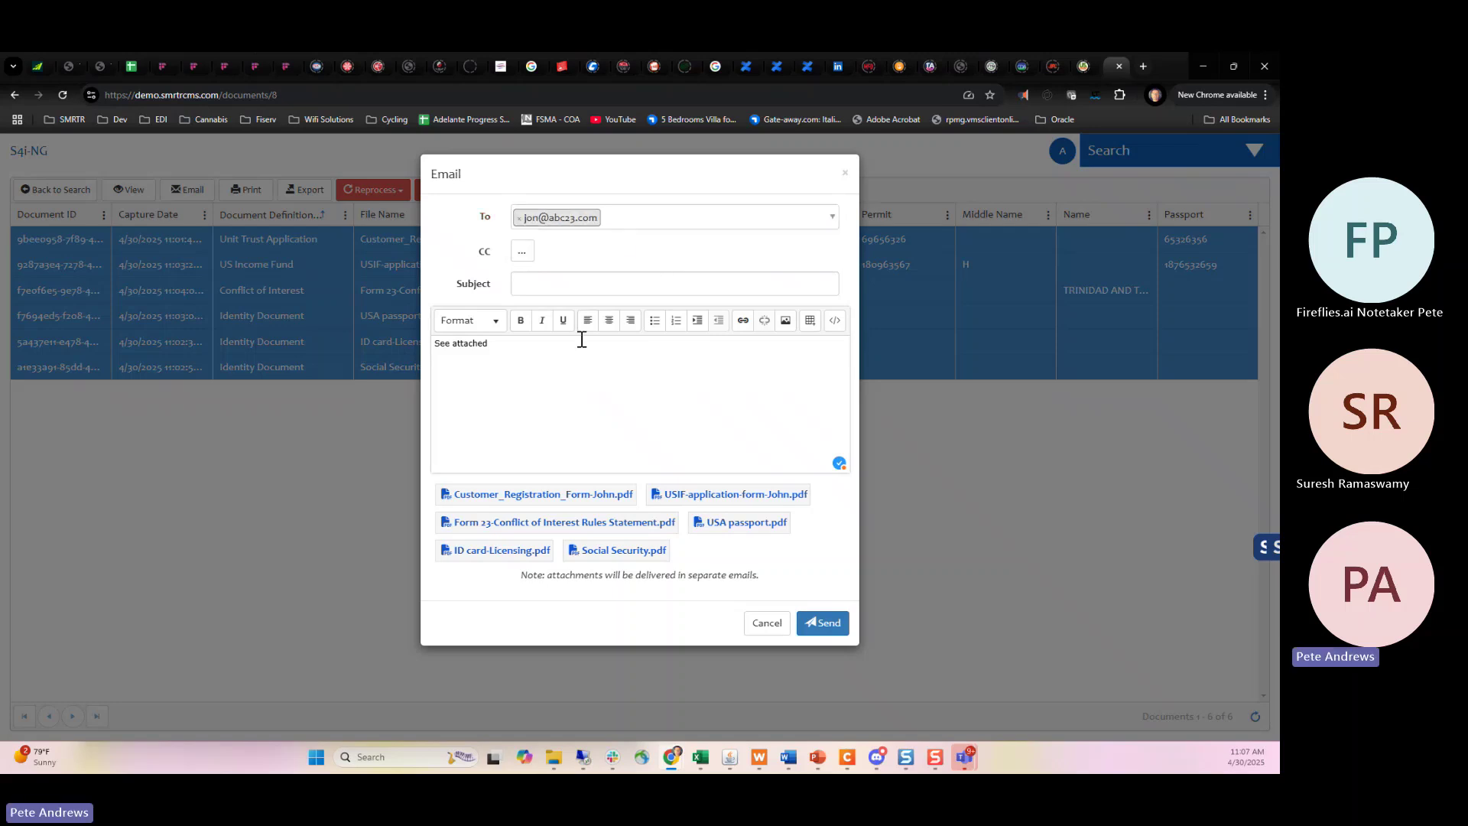
left_click(551, 283)
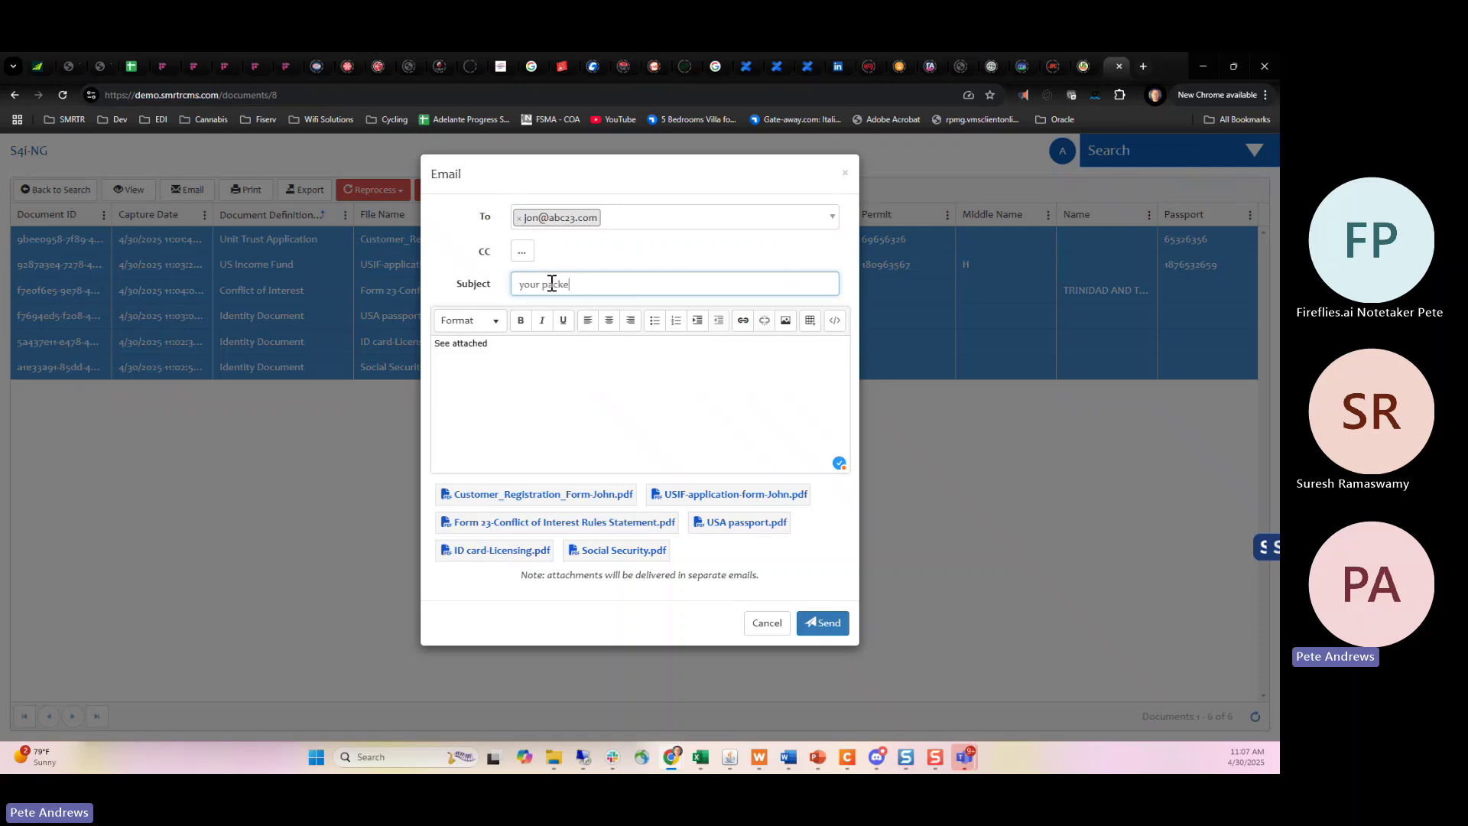
left_click(506, 350)
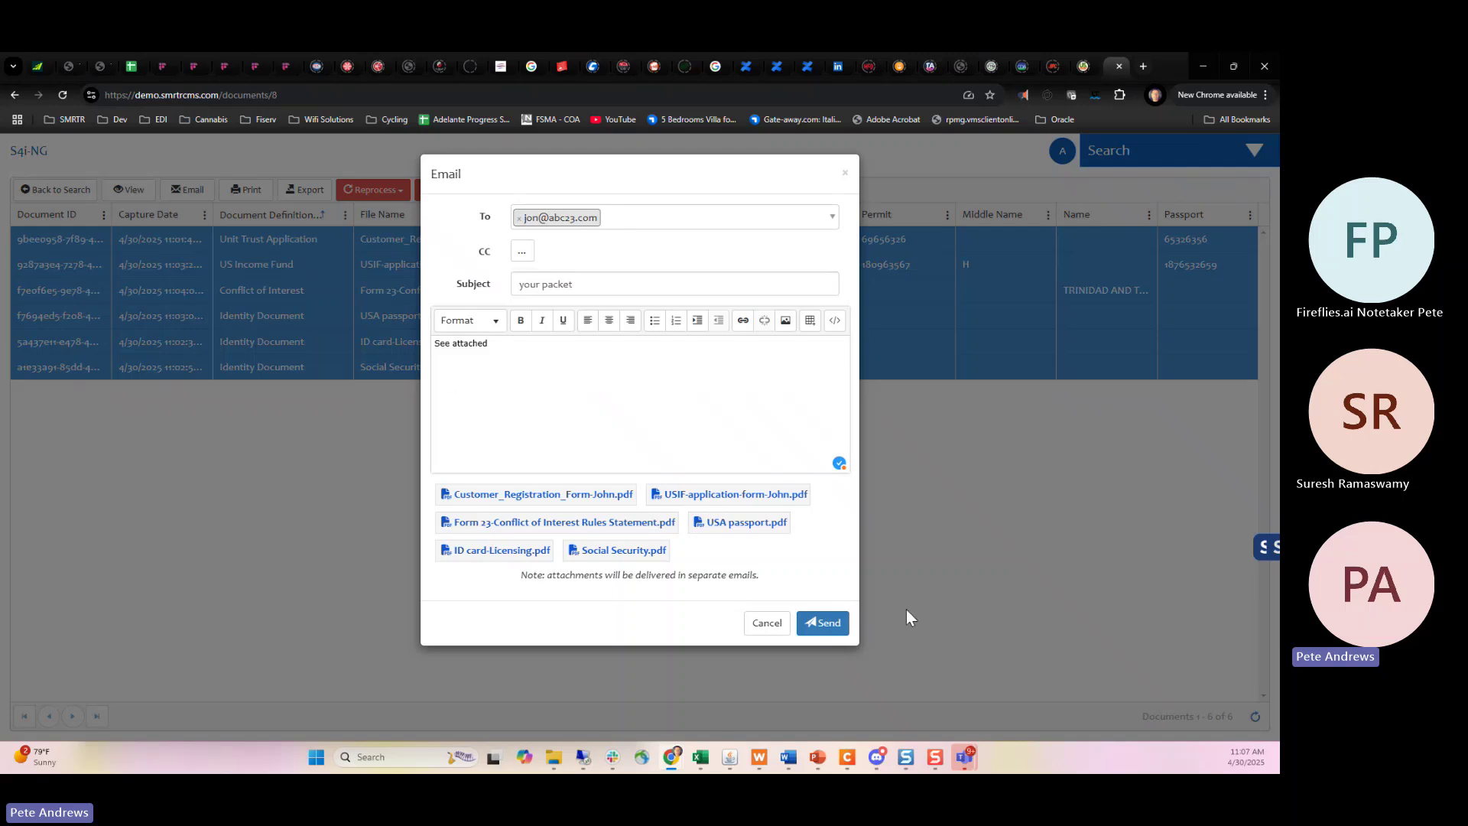
left_click(766, 625)
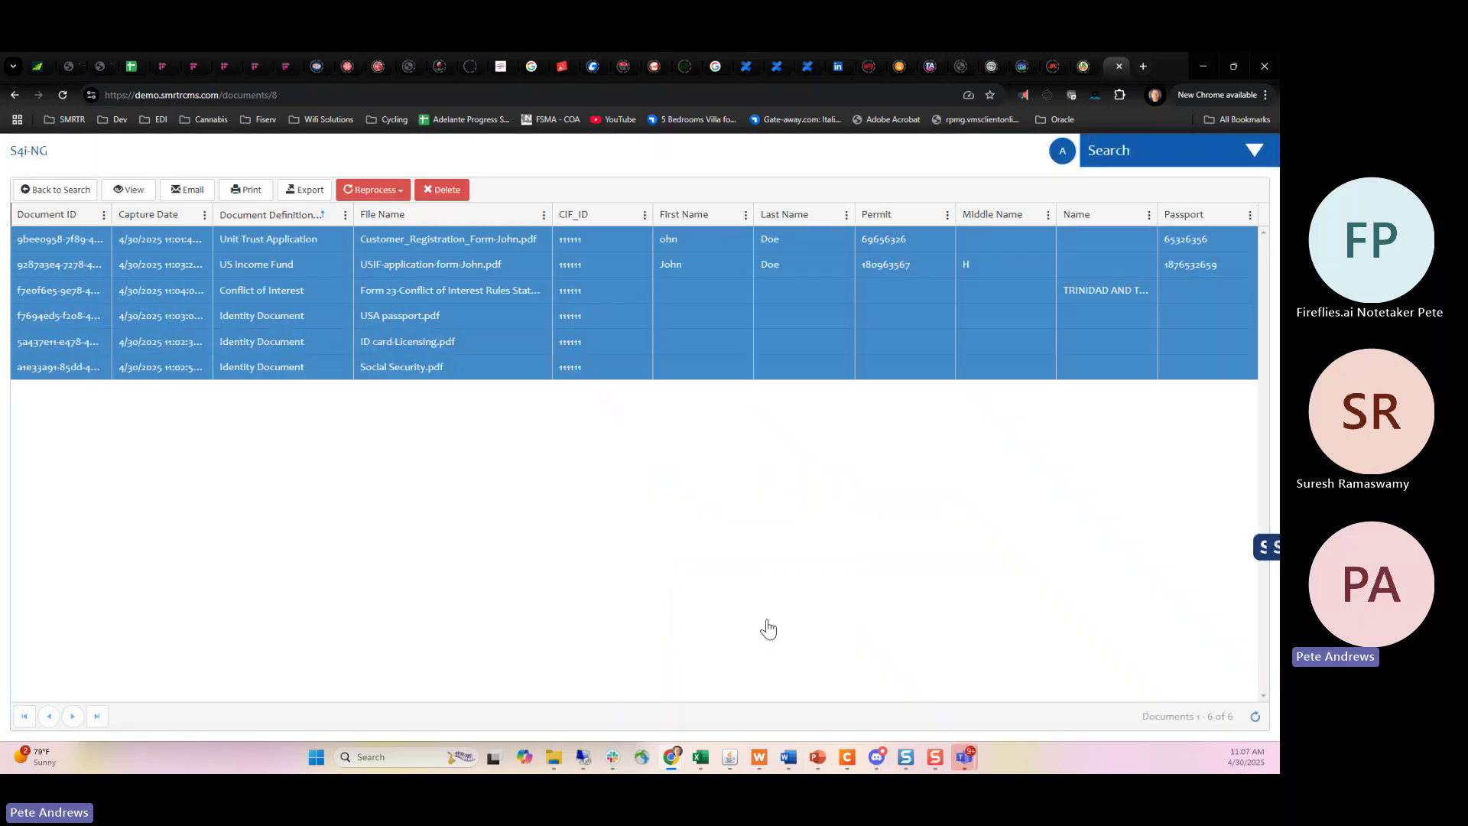
left_click(242, 190)
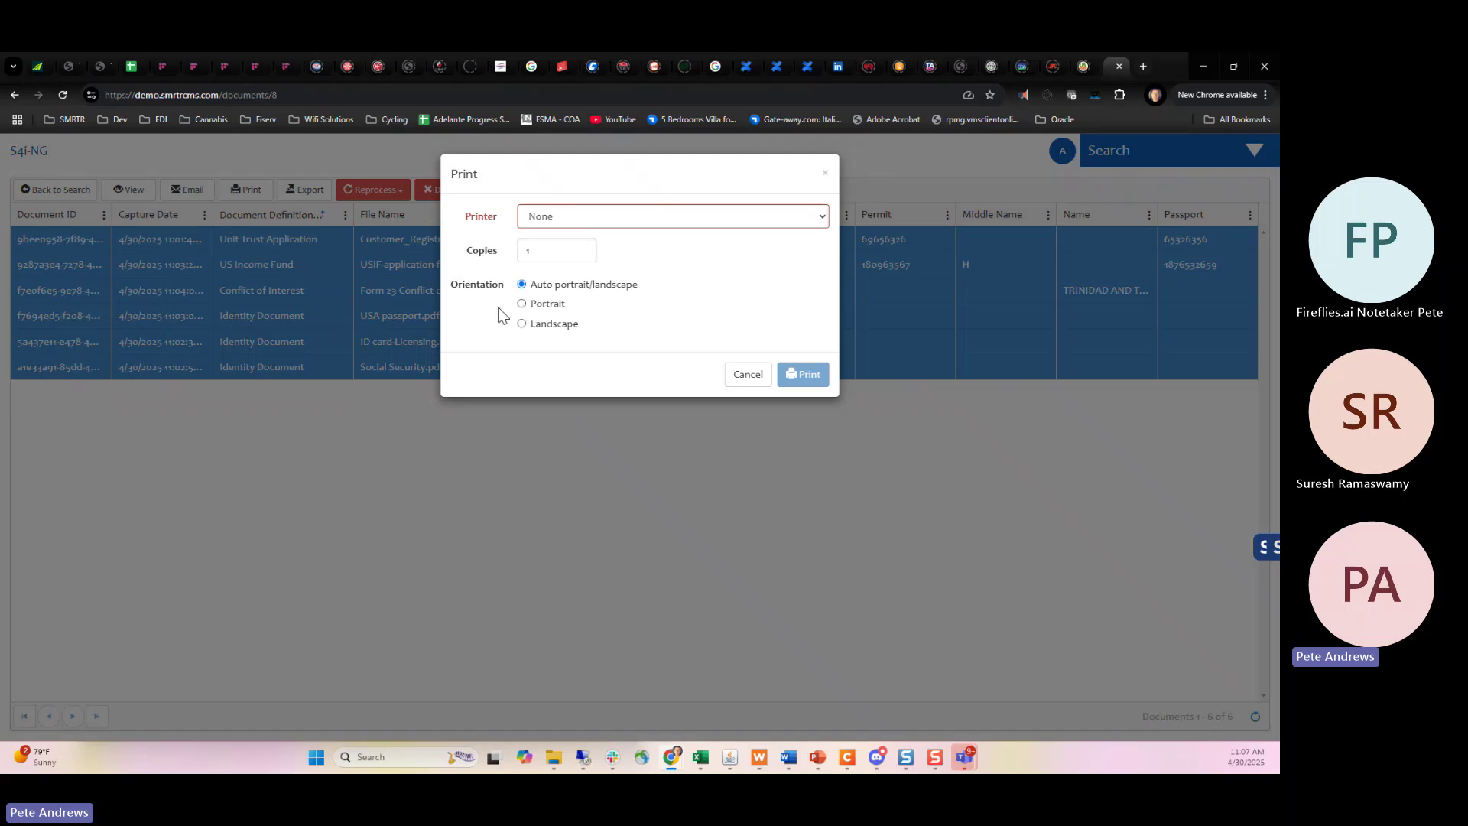
left_click(577, 226)
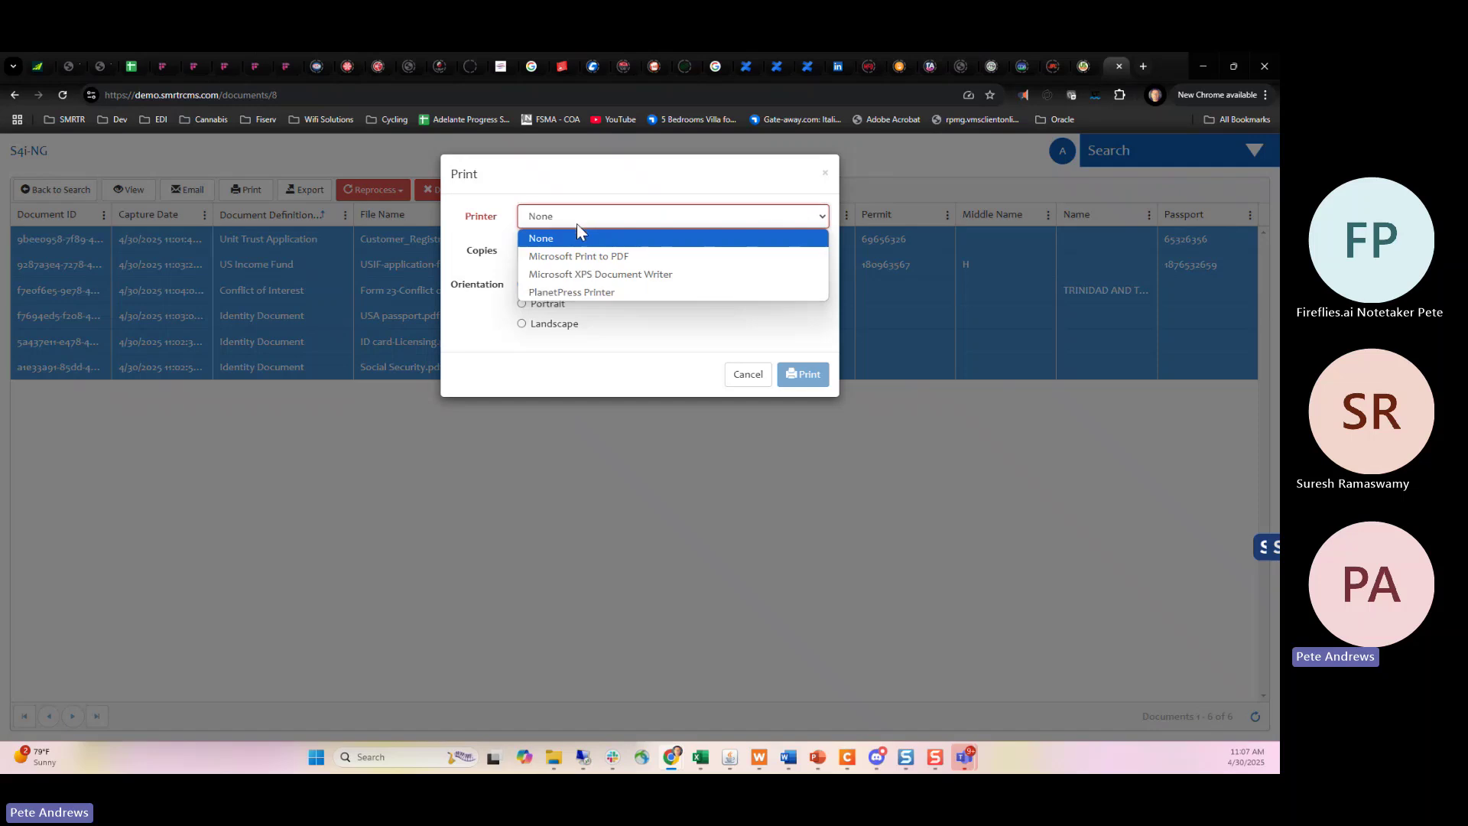
left_click(506, 251)
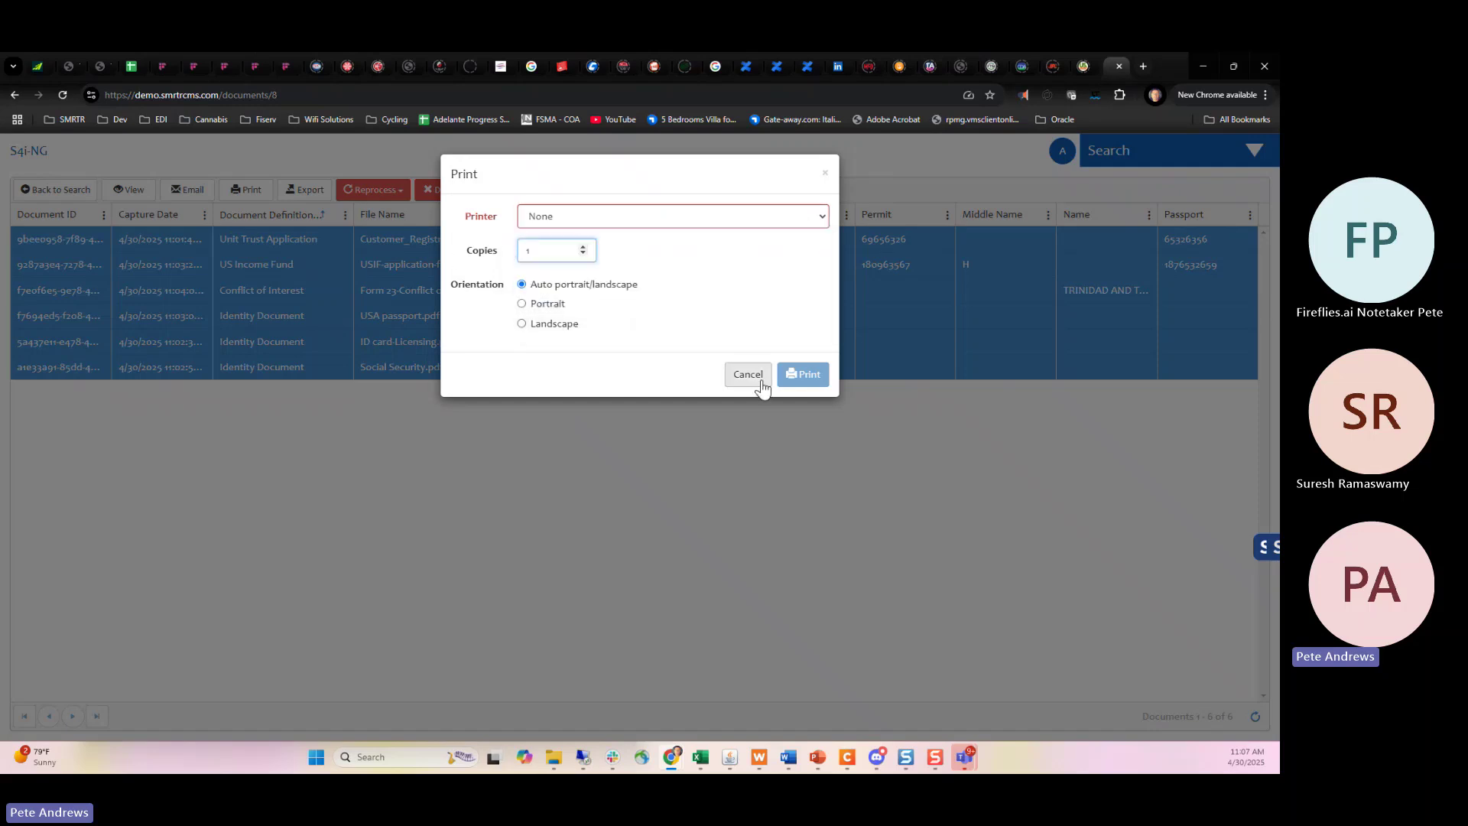
left_click(748, 374)
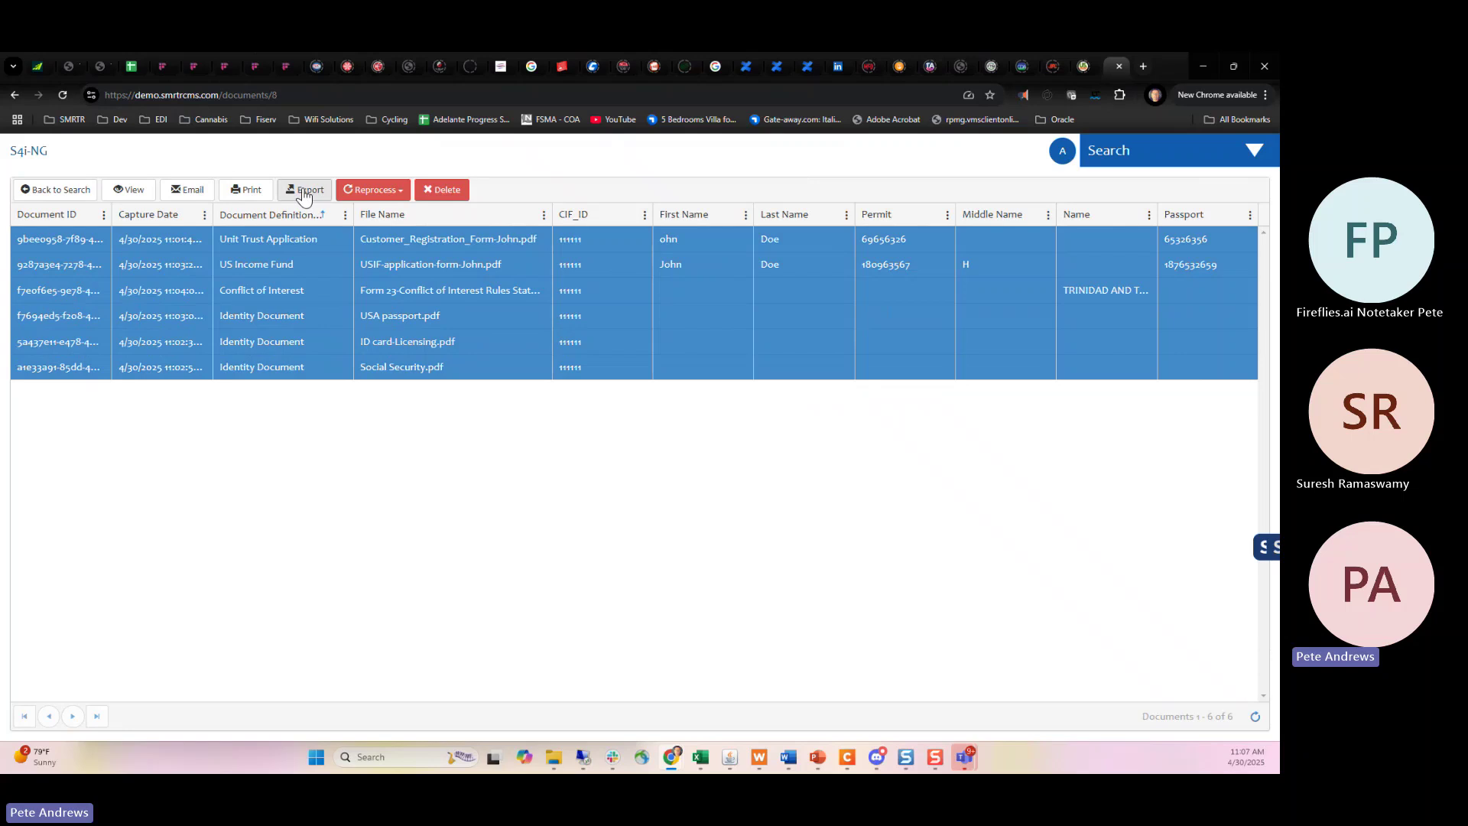
View the selected Customer Registration & New Account form as a PDF, showing page 1 of 2.
left_click(130, 193)
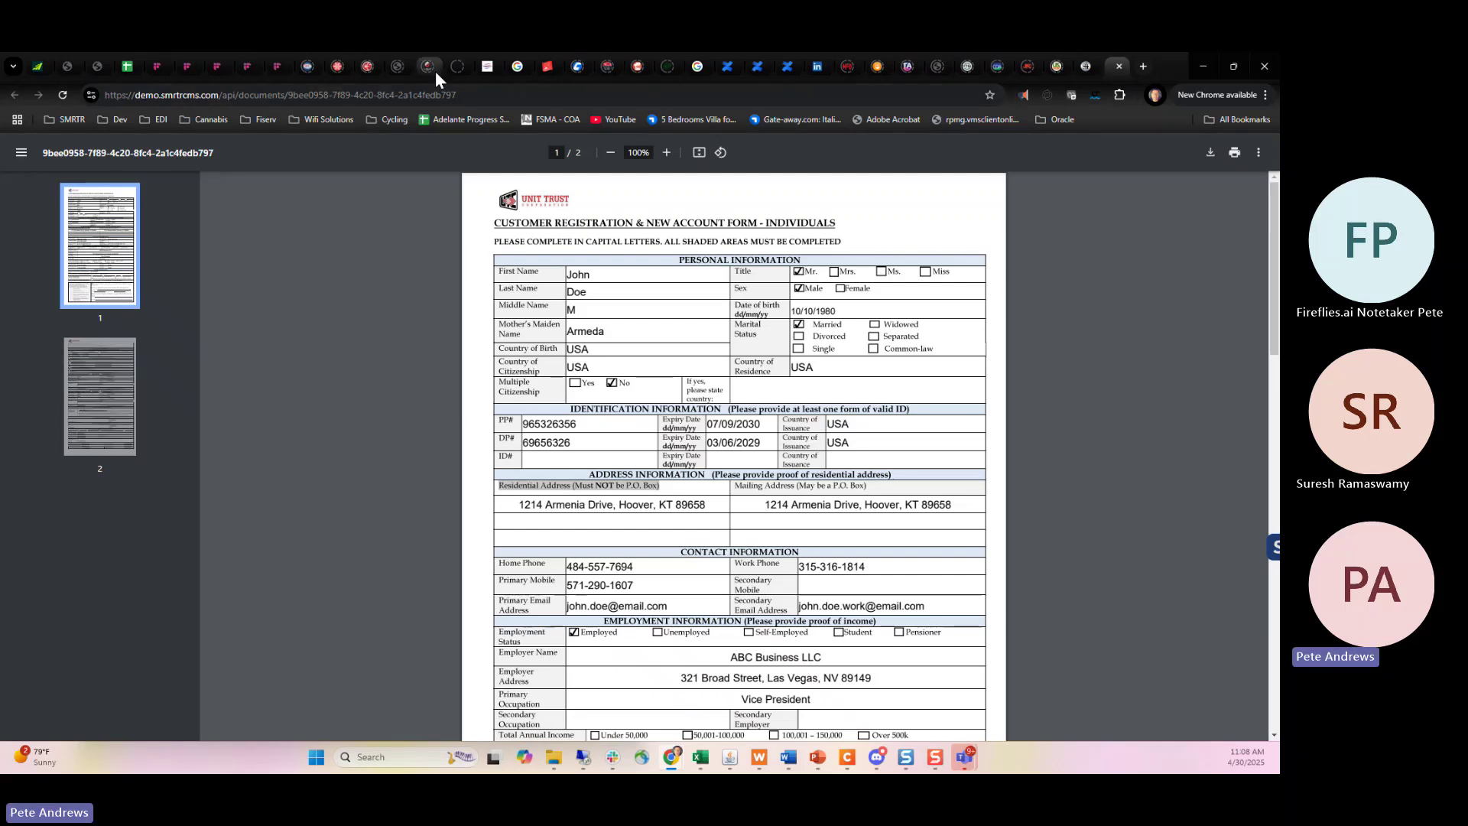
Close the viewer and run the Request for Transfer and Conflict of Interest saved searches.
left_click(1117, 66)
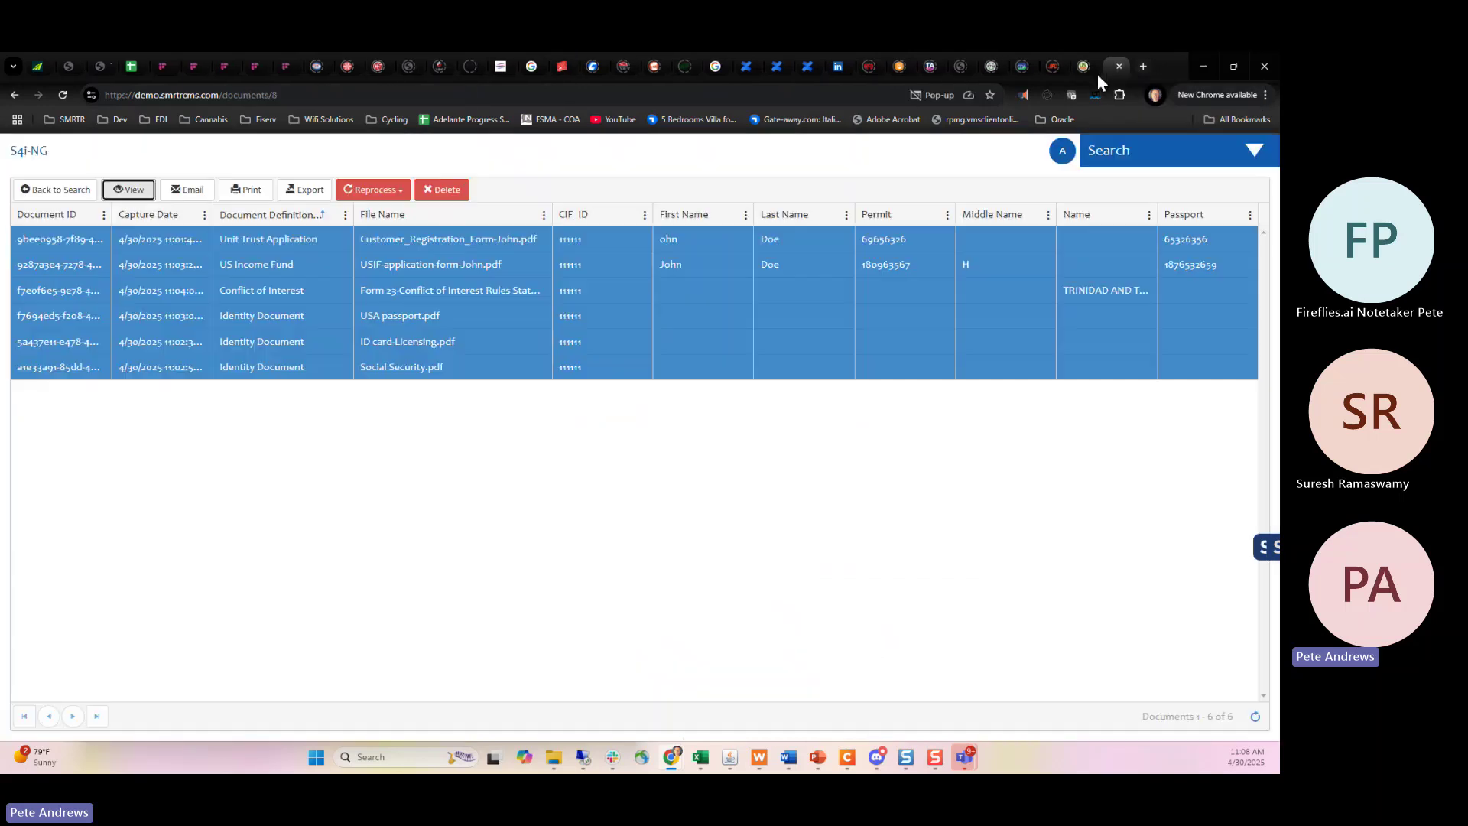
left_click(31, 190)
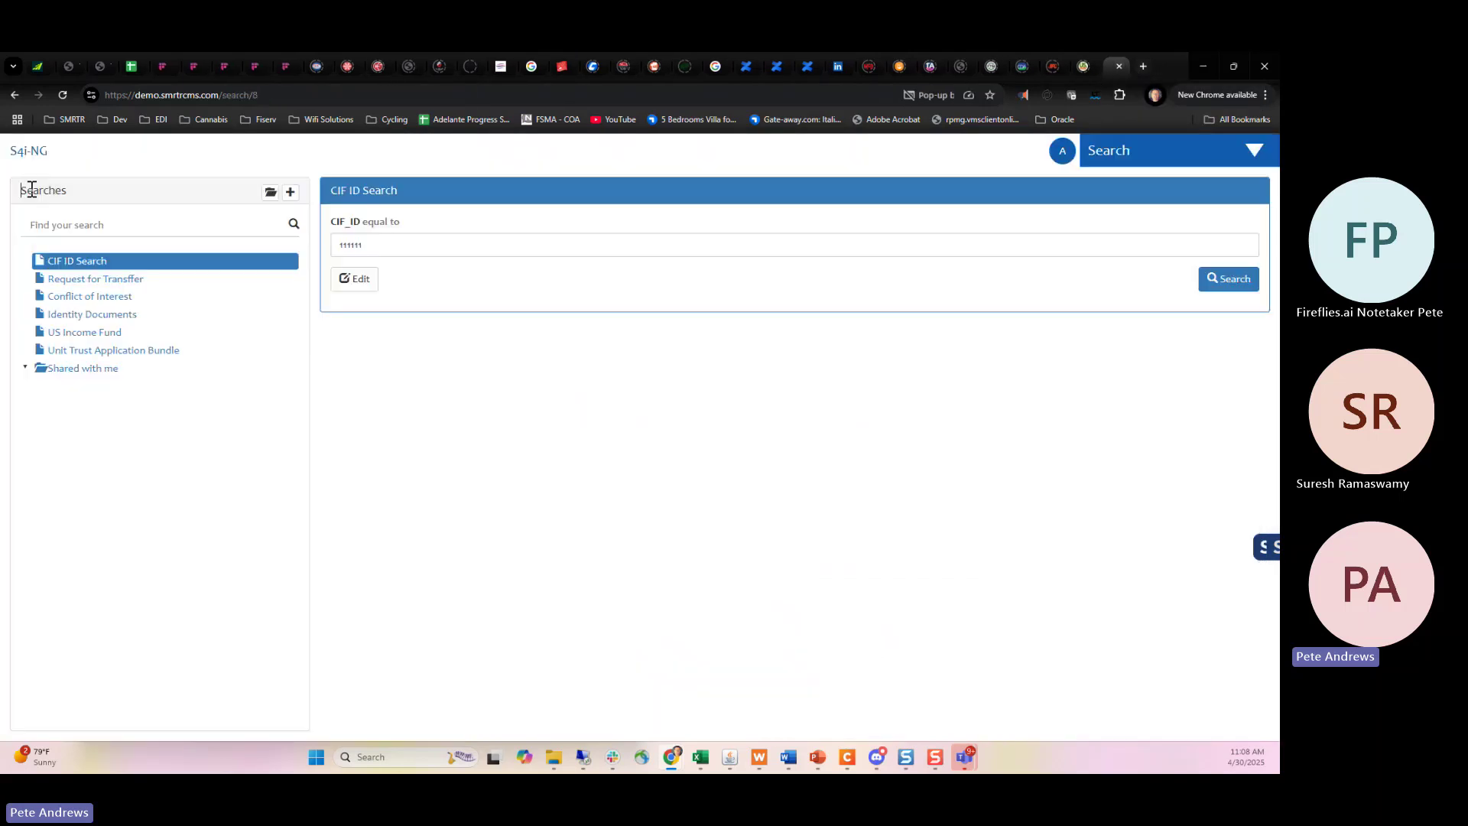
left_click(94, 277)
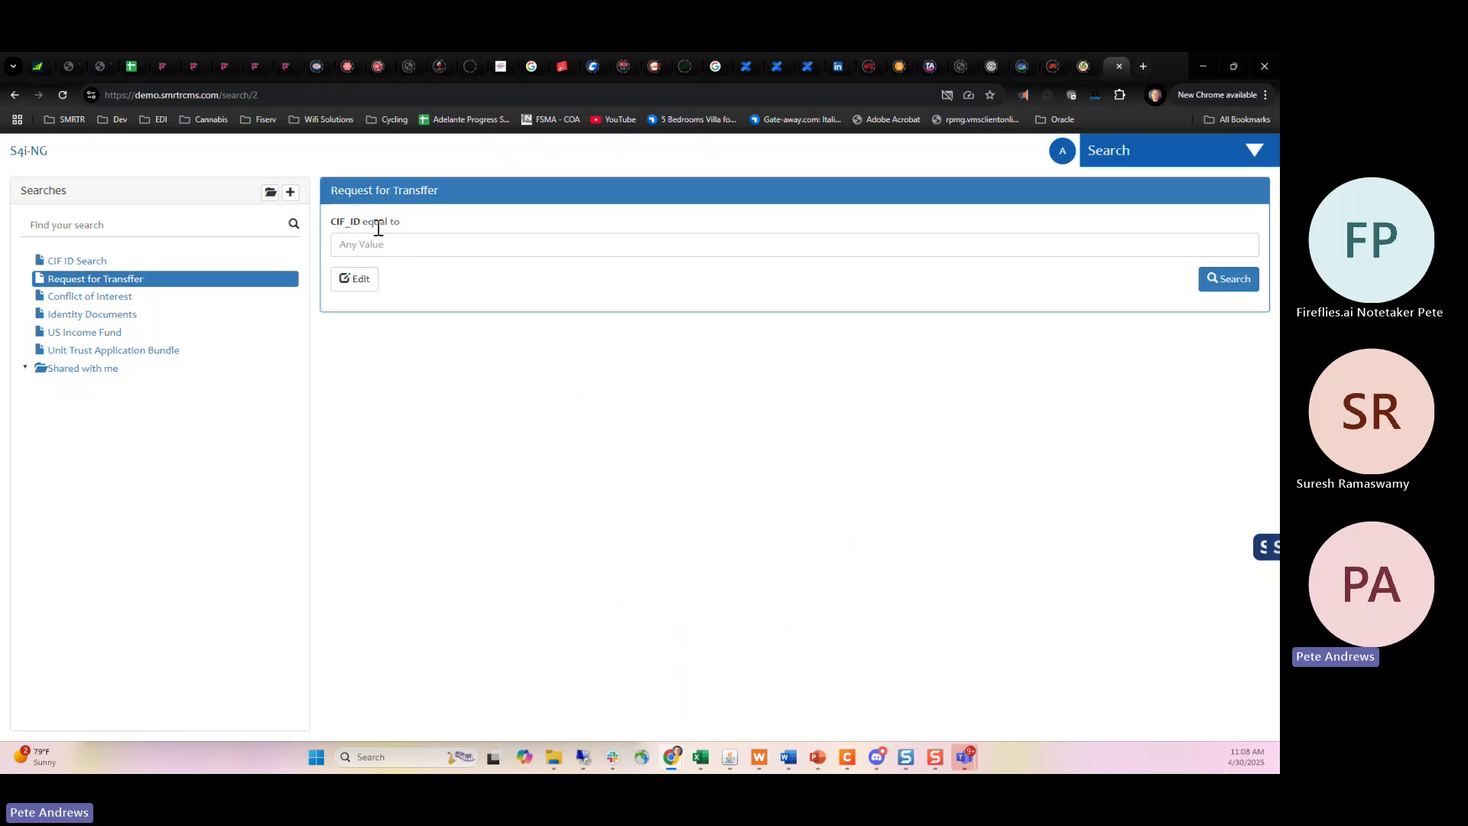
left_click(1220, 279)
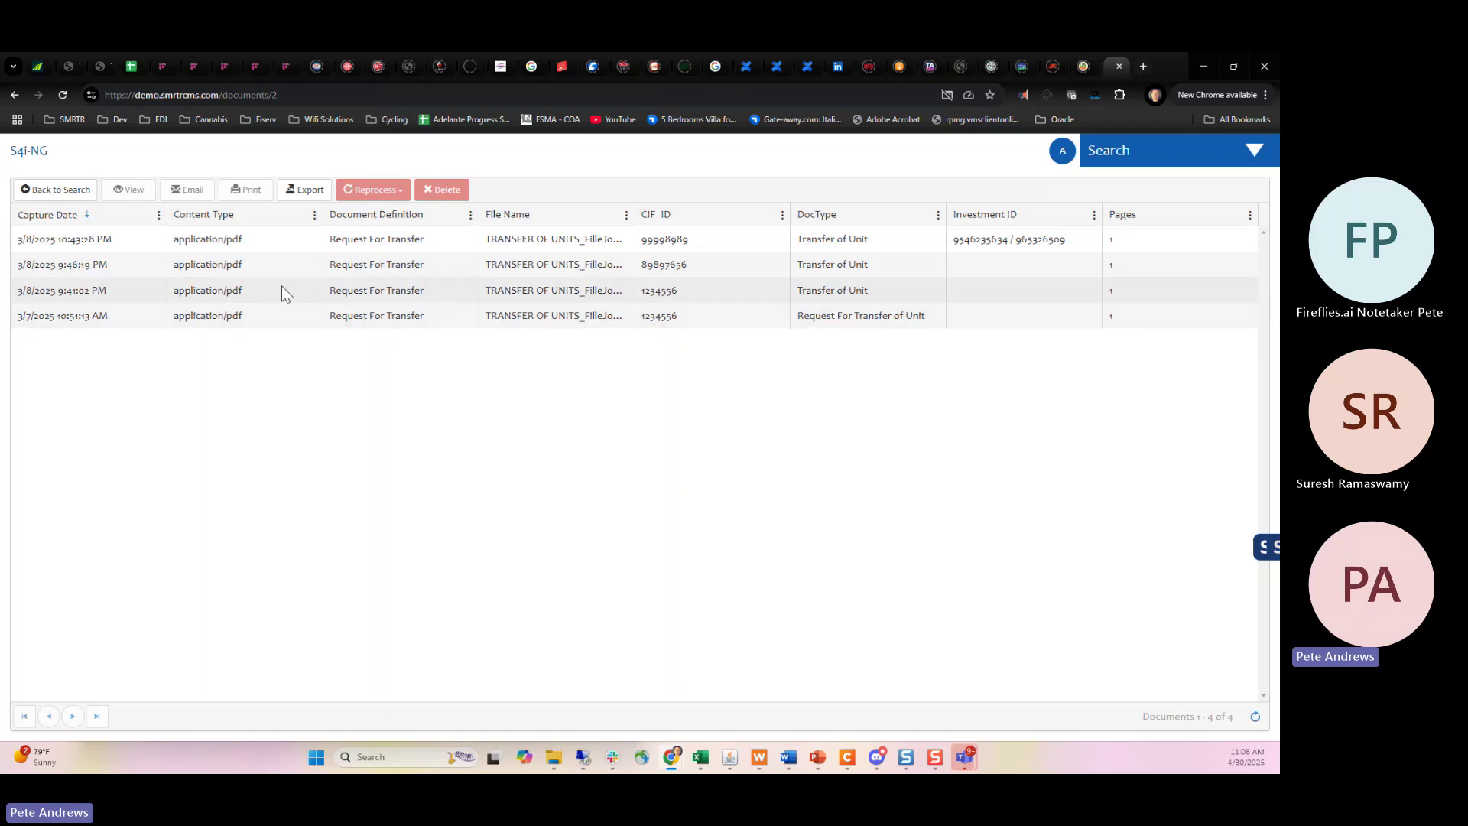
left_click(30, 193)
left_click(89, 298)
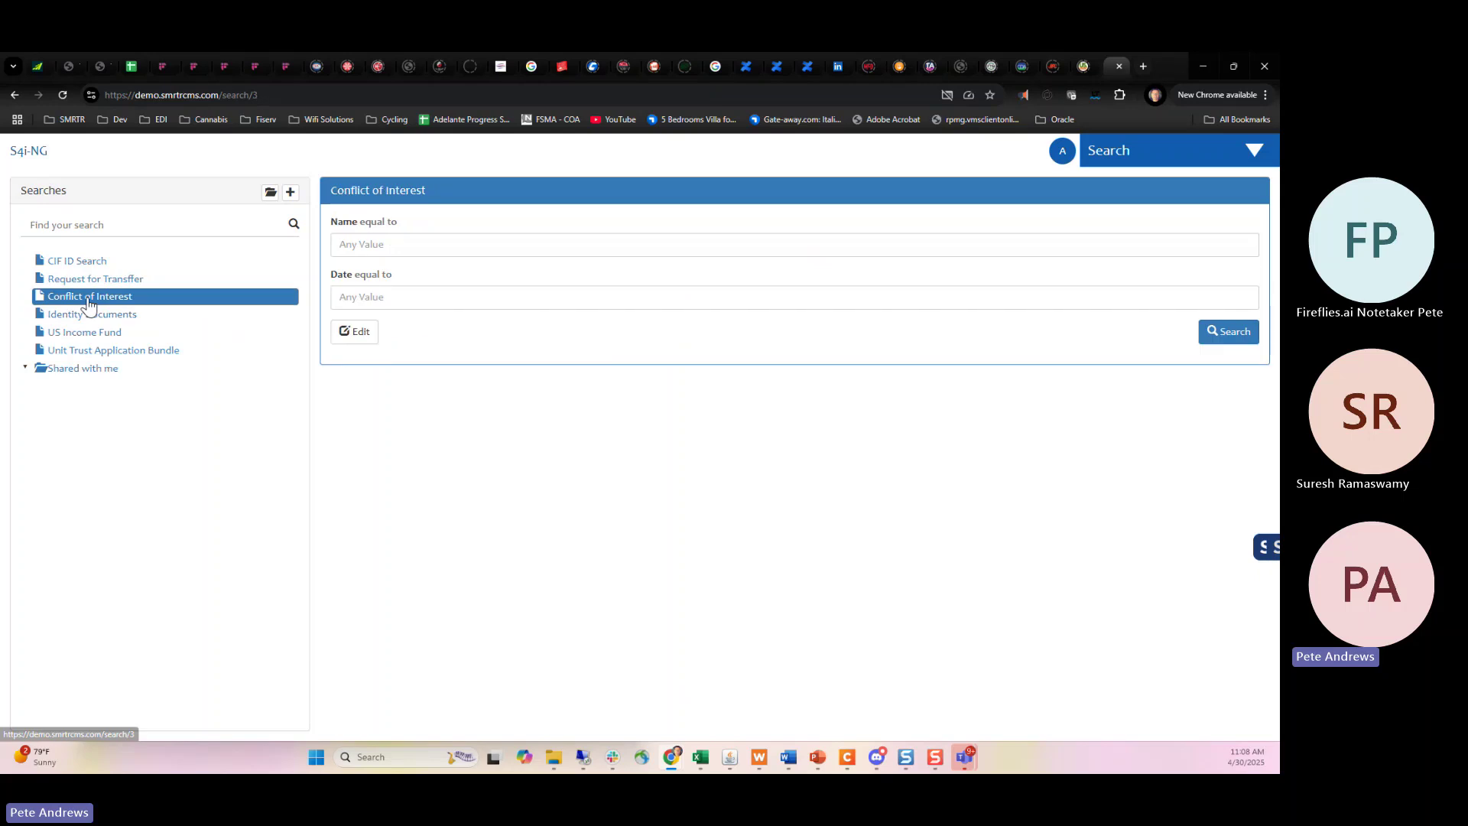
left_click(1220, 329)
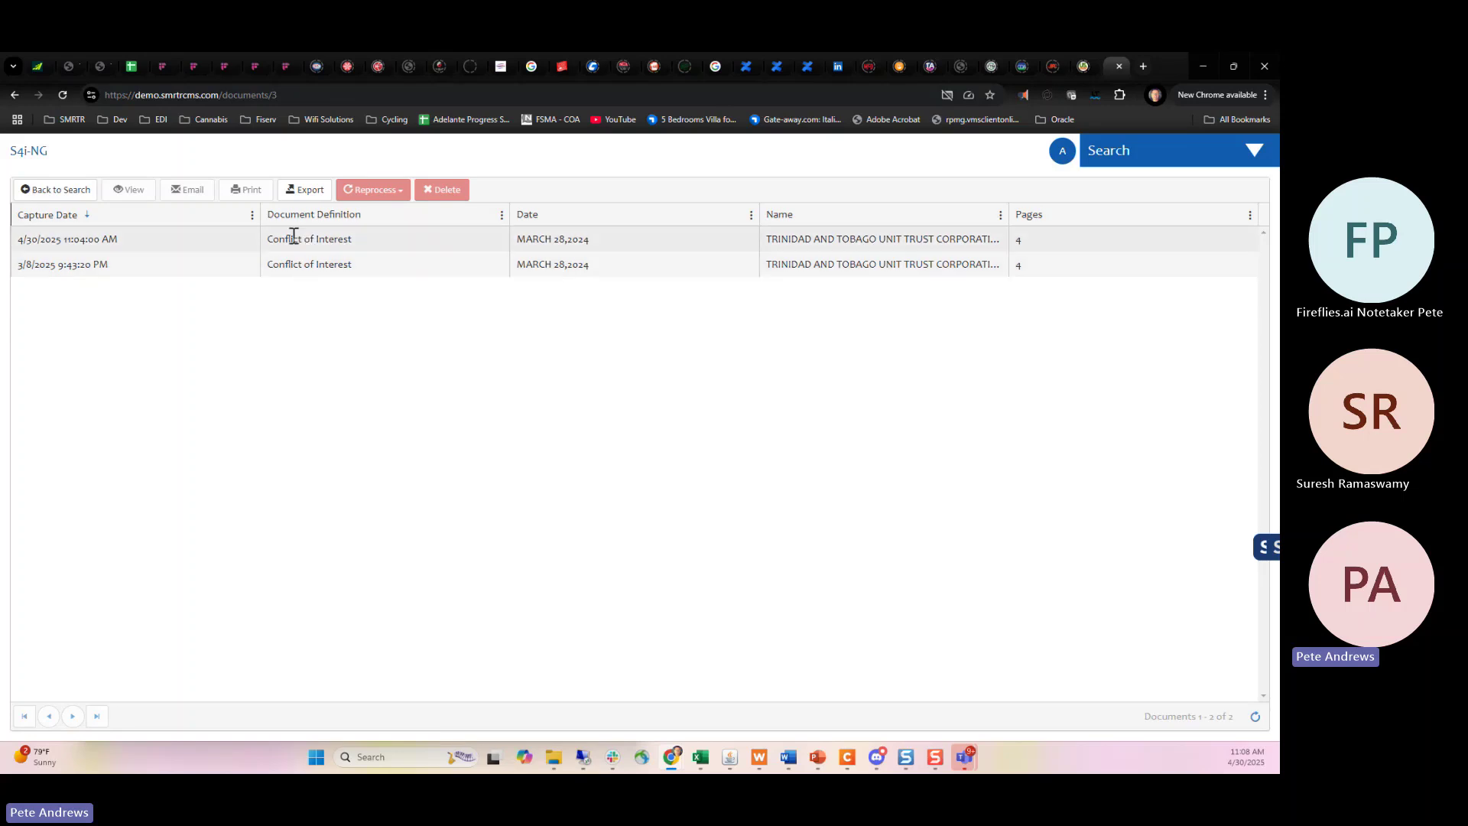
Run the Identity Documents and US Income Fund saved searches, ending on the searches page.
left_click(31, 189)
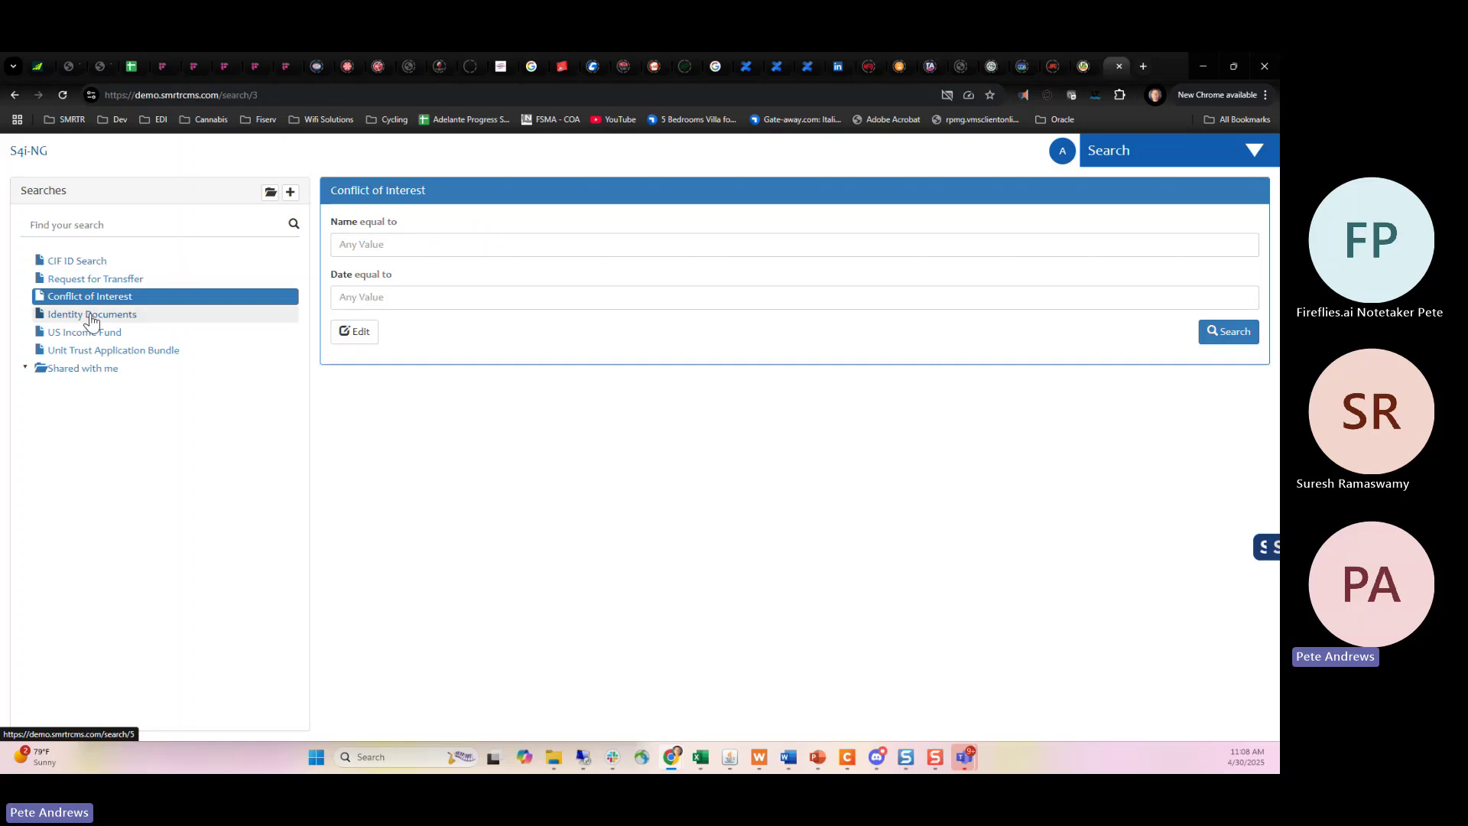
left_click(91, 316)
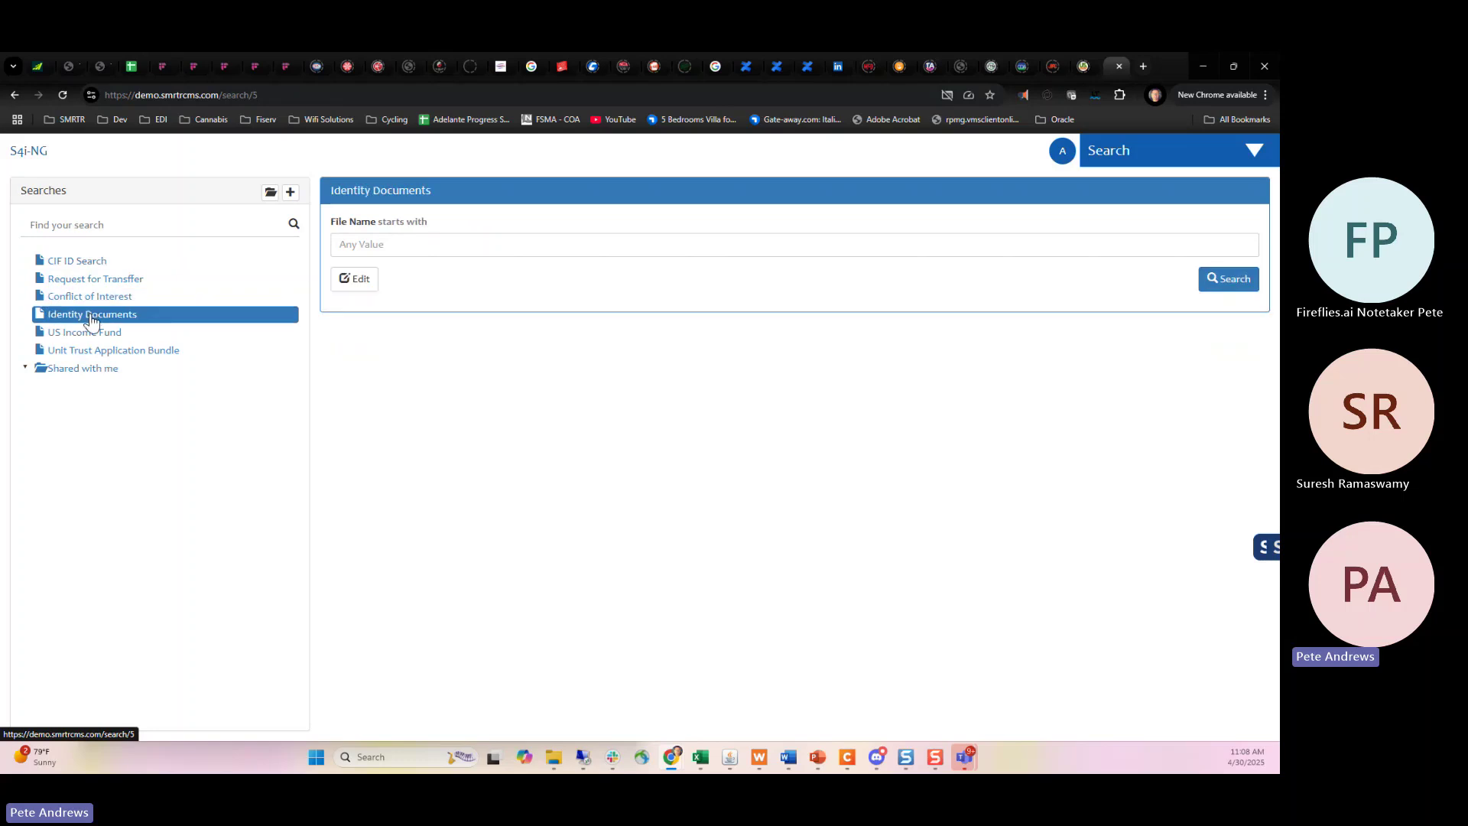
left_click(1235, 285)
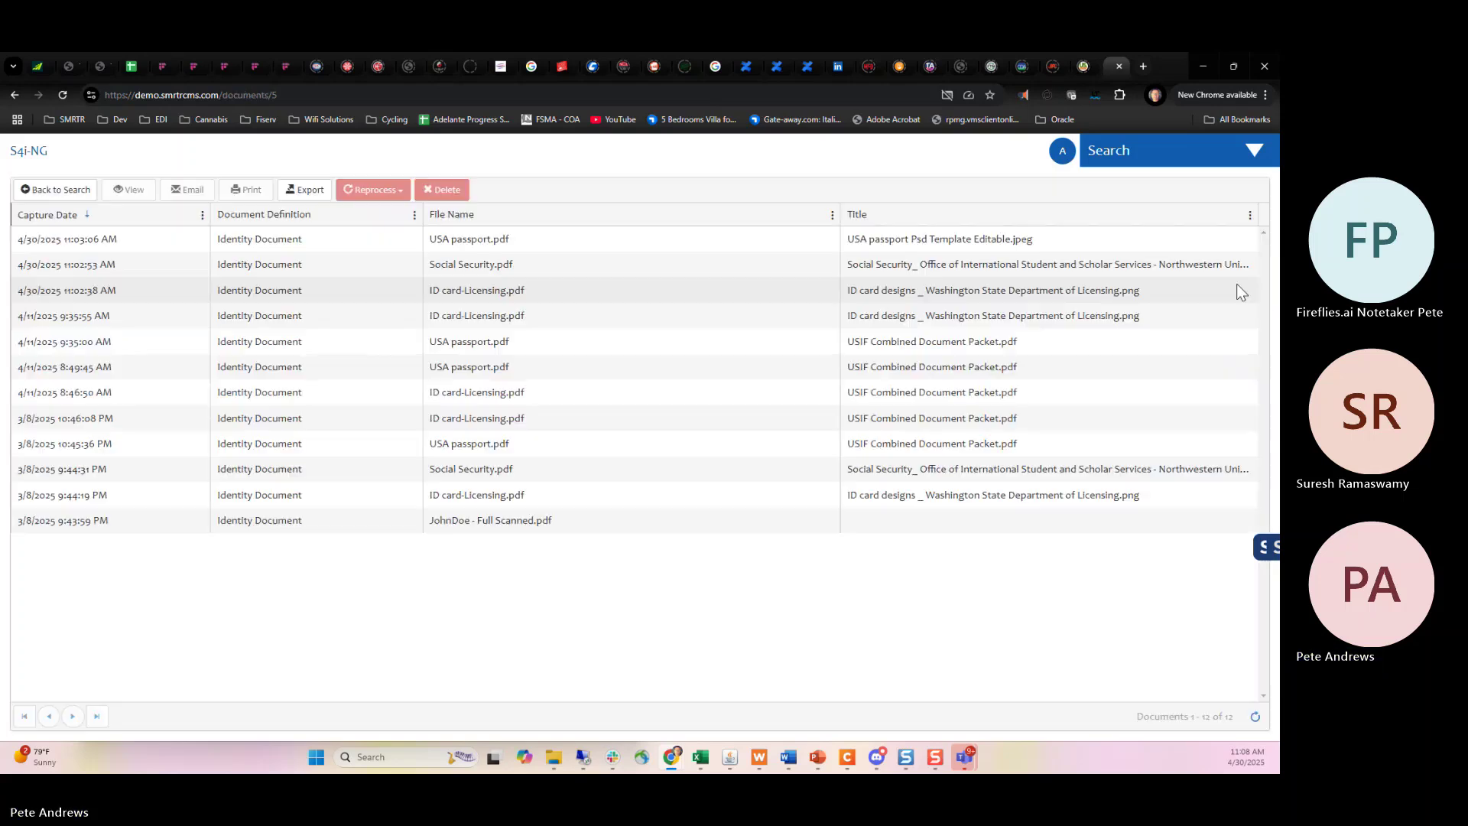
left_click(69, 191)
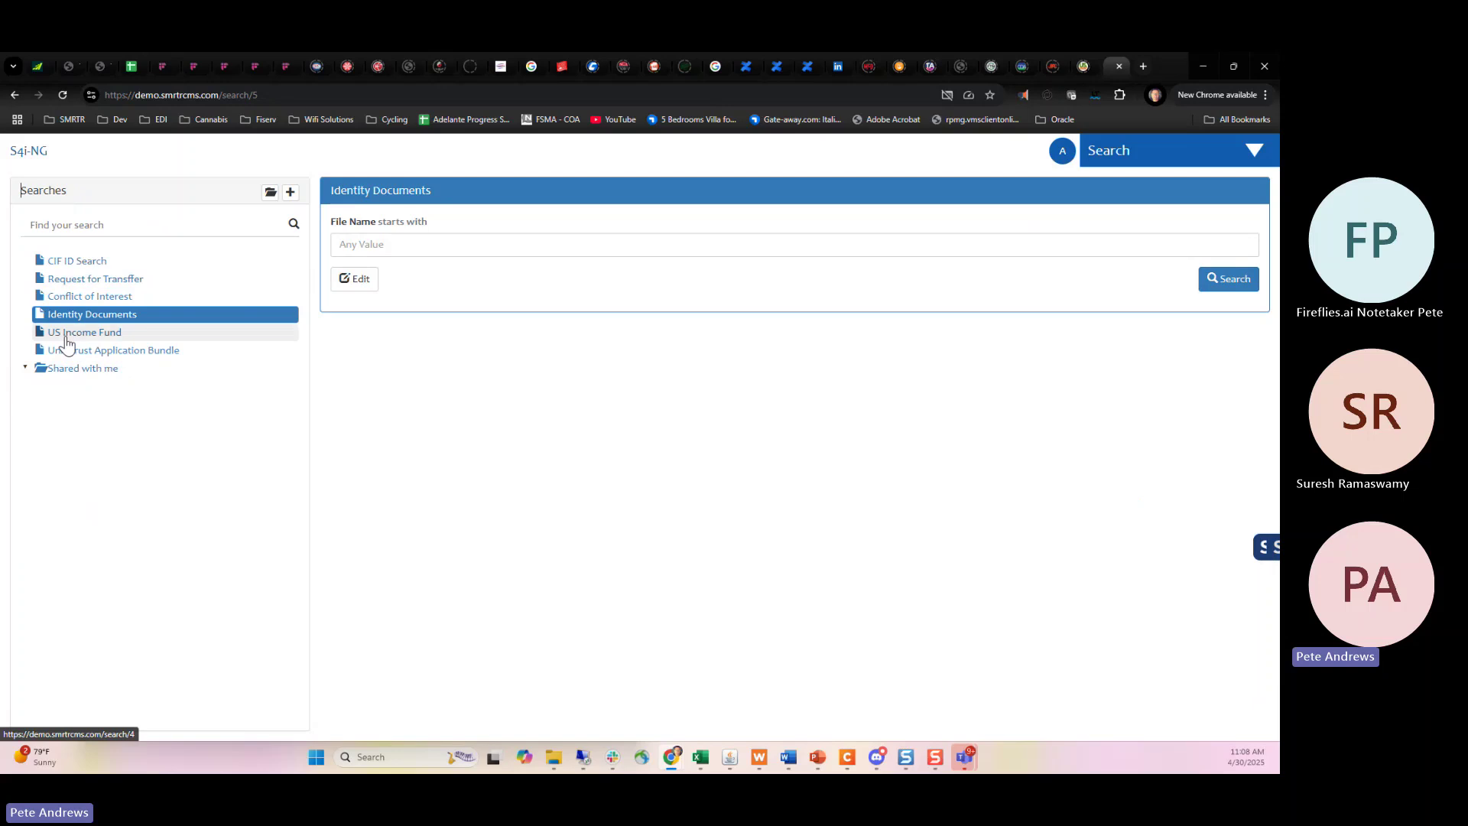
left_click(66, 337)
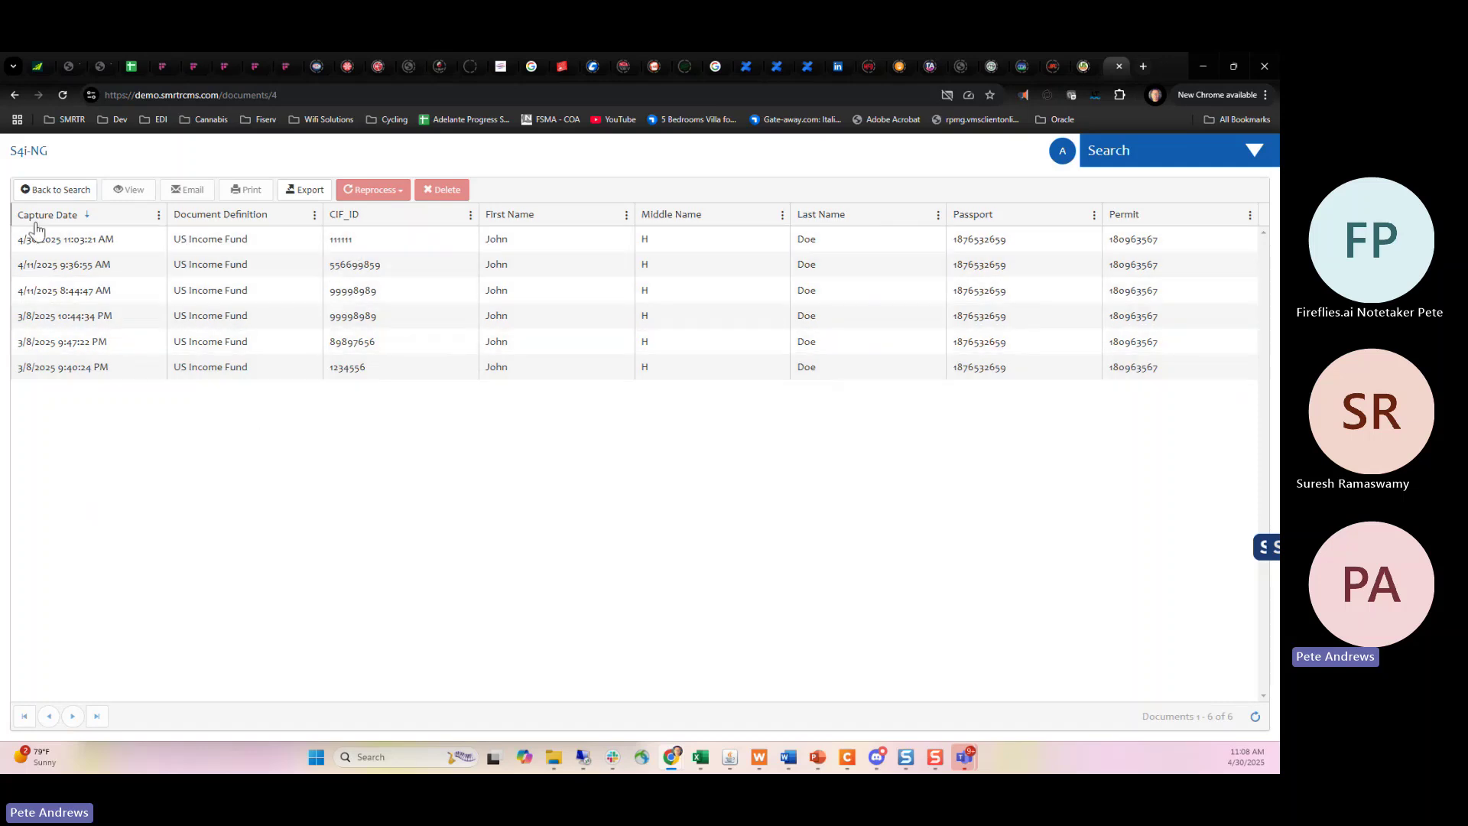
left_click(23, 196)
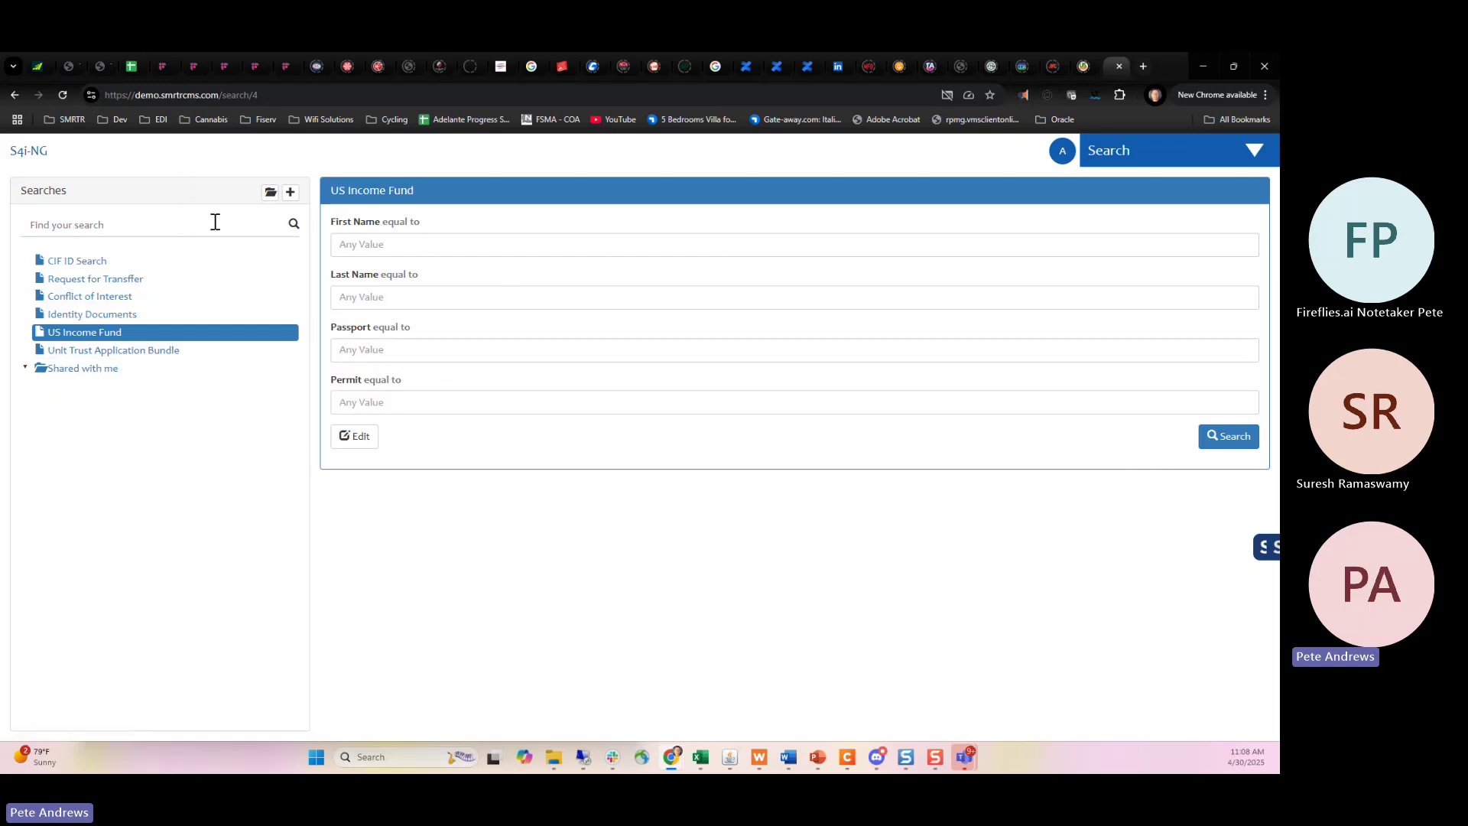
Open the Unit Trust Application Bundle search and replace its CIF_ID with 111111.
left_click(97, 353)
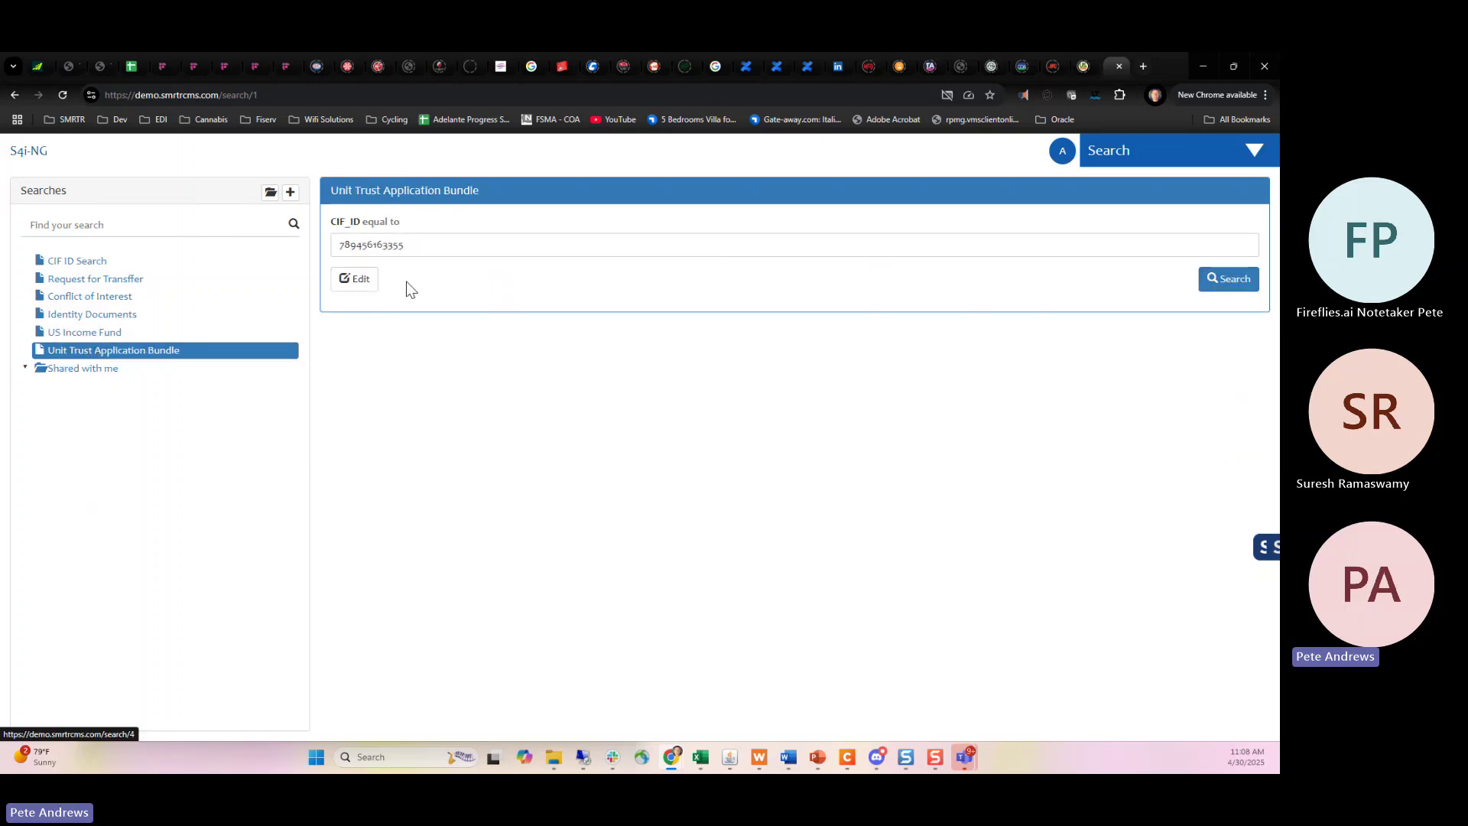
double_click(407, 250)
key("BackSpace")
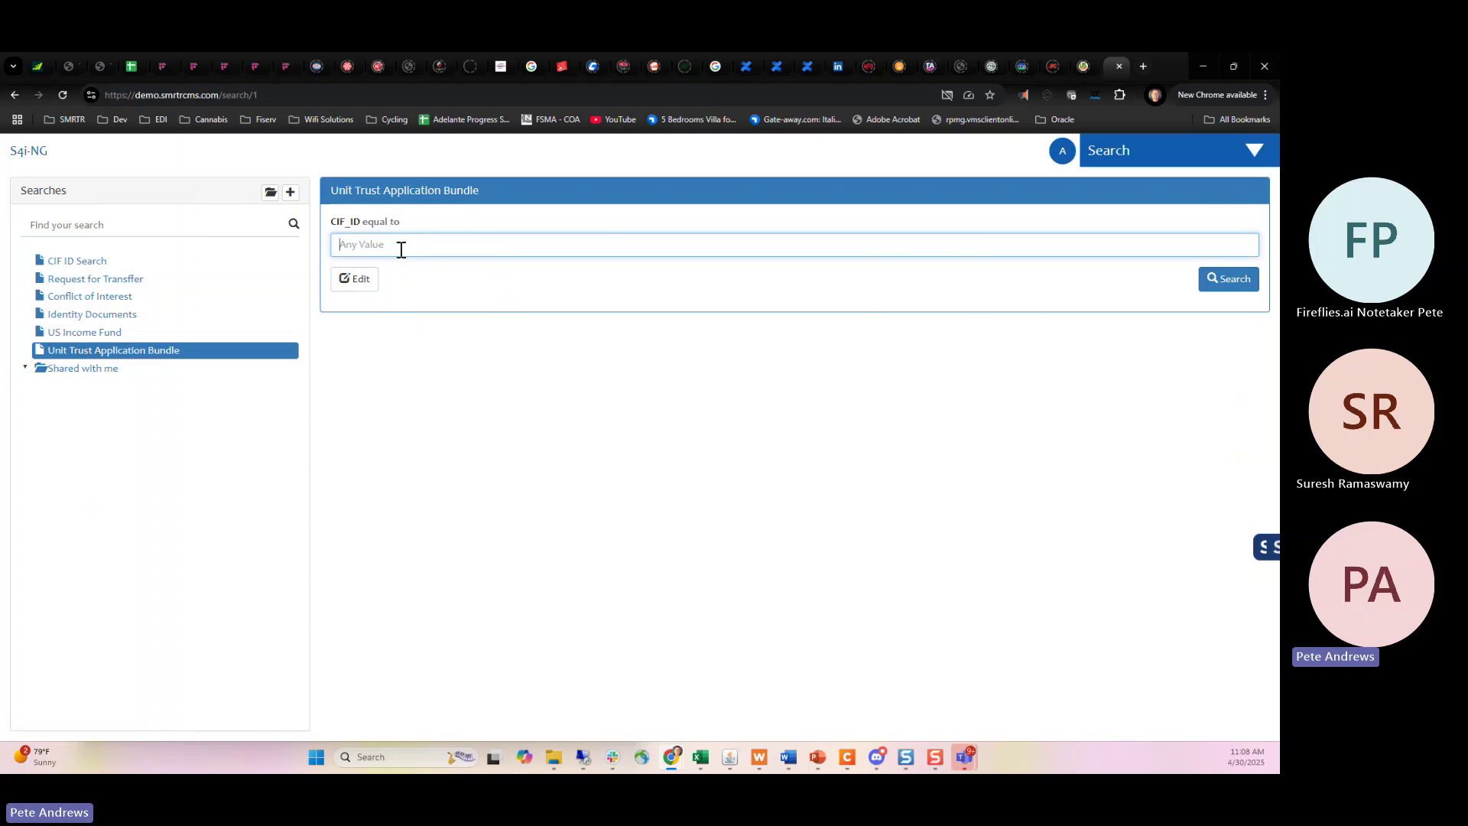
type("1")
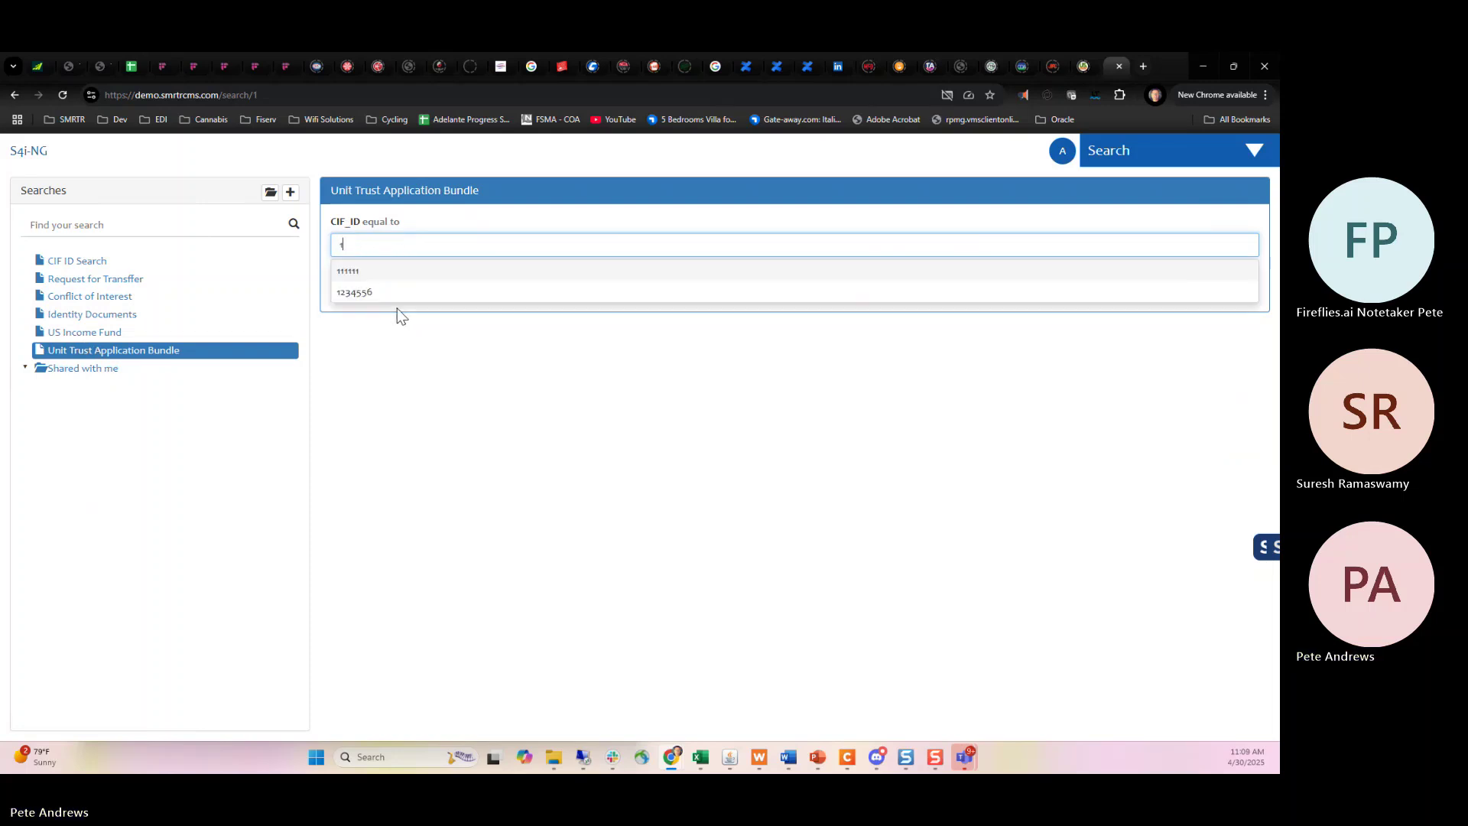
left_click(397, 285)
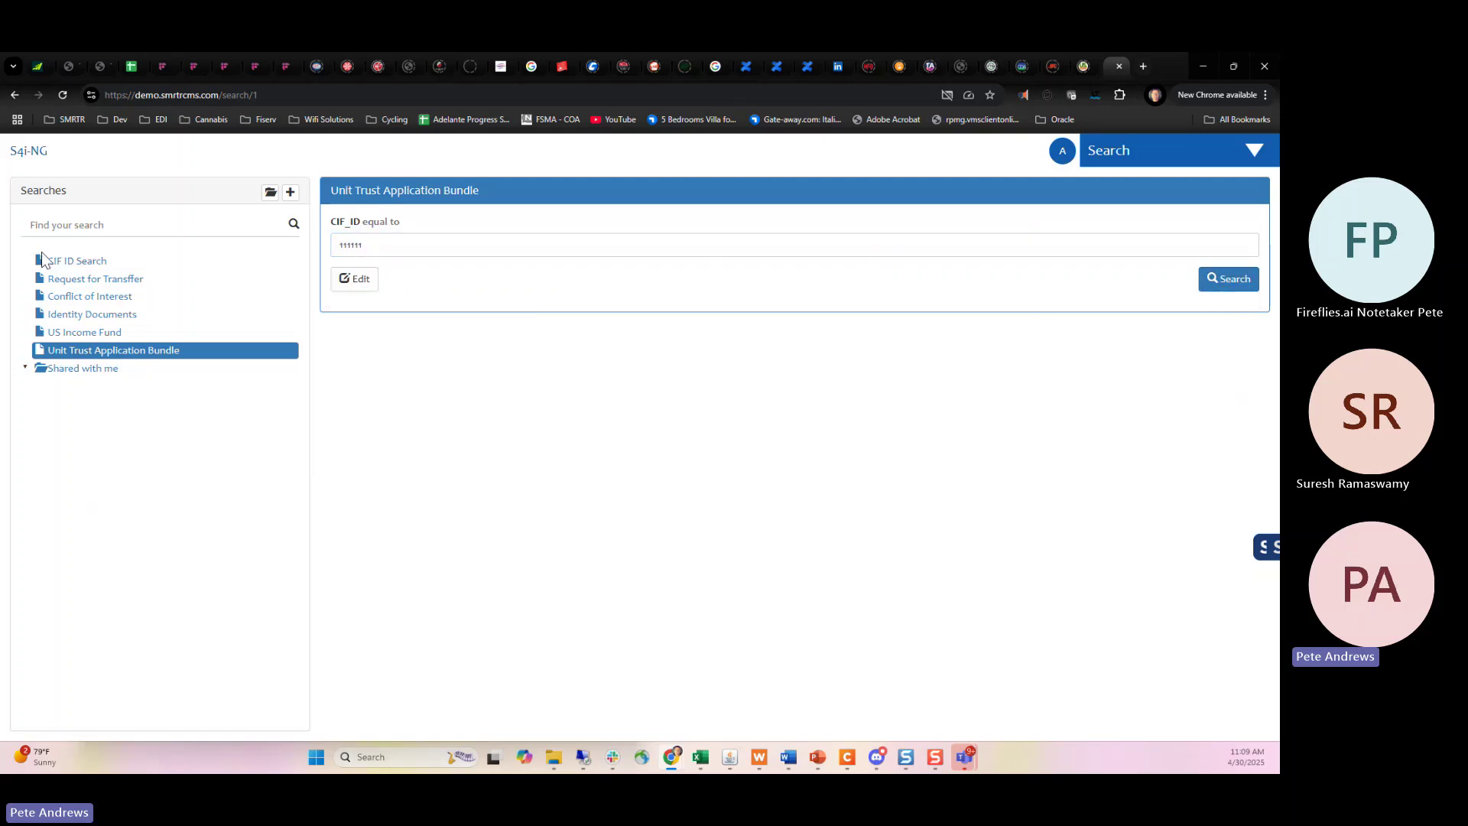
Remove Identity Document and Client ID from the bundle's document types and run the search.
left_click(341, 289)
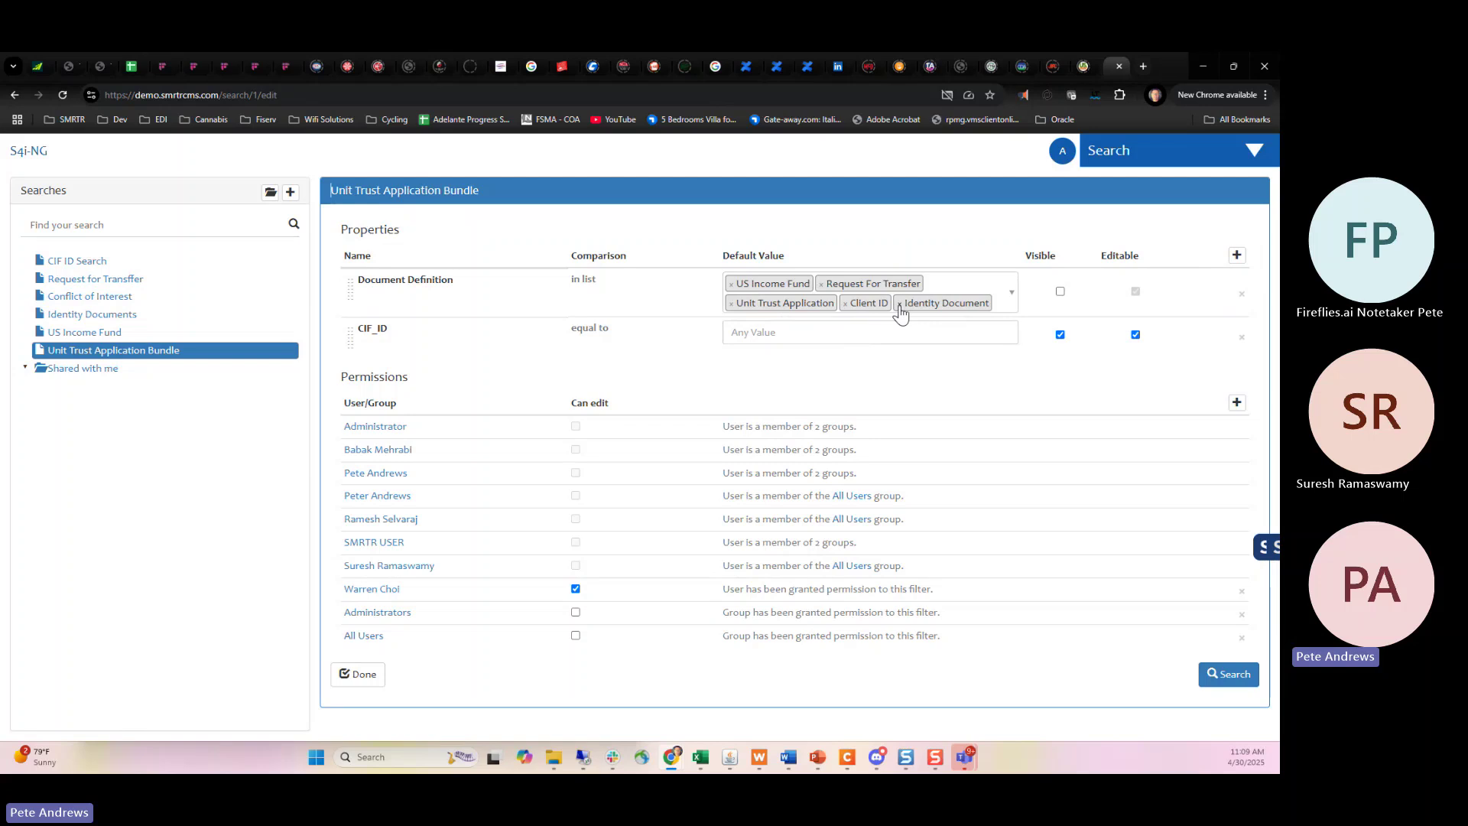
left_click(900, 304)
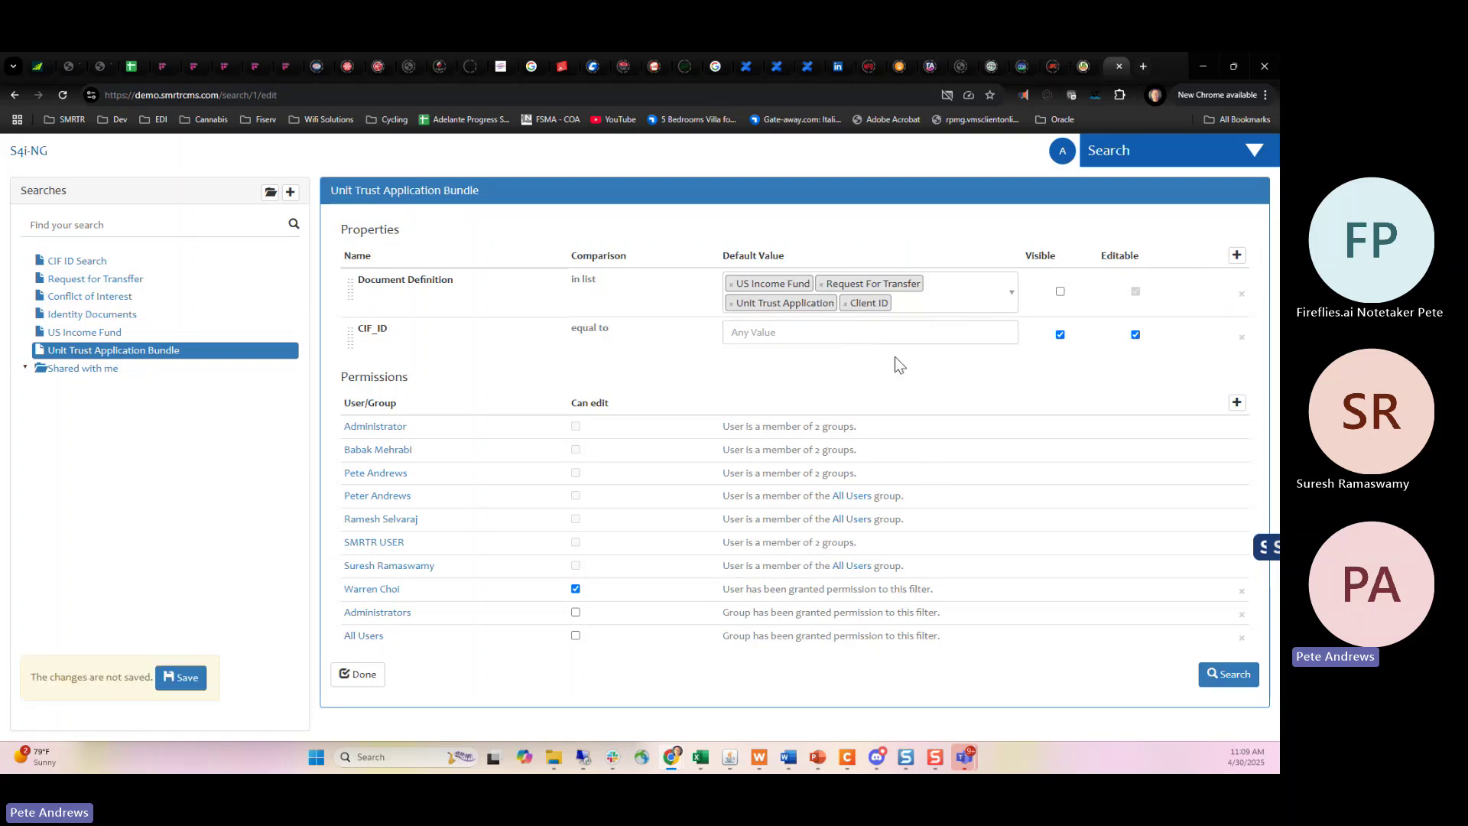
left_click(845, 305)
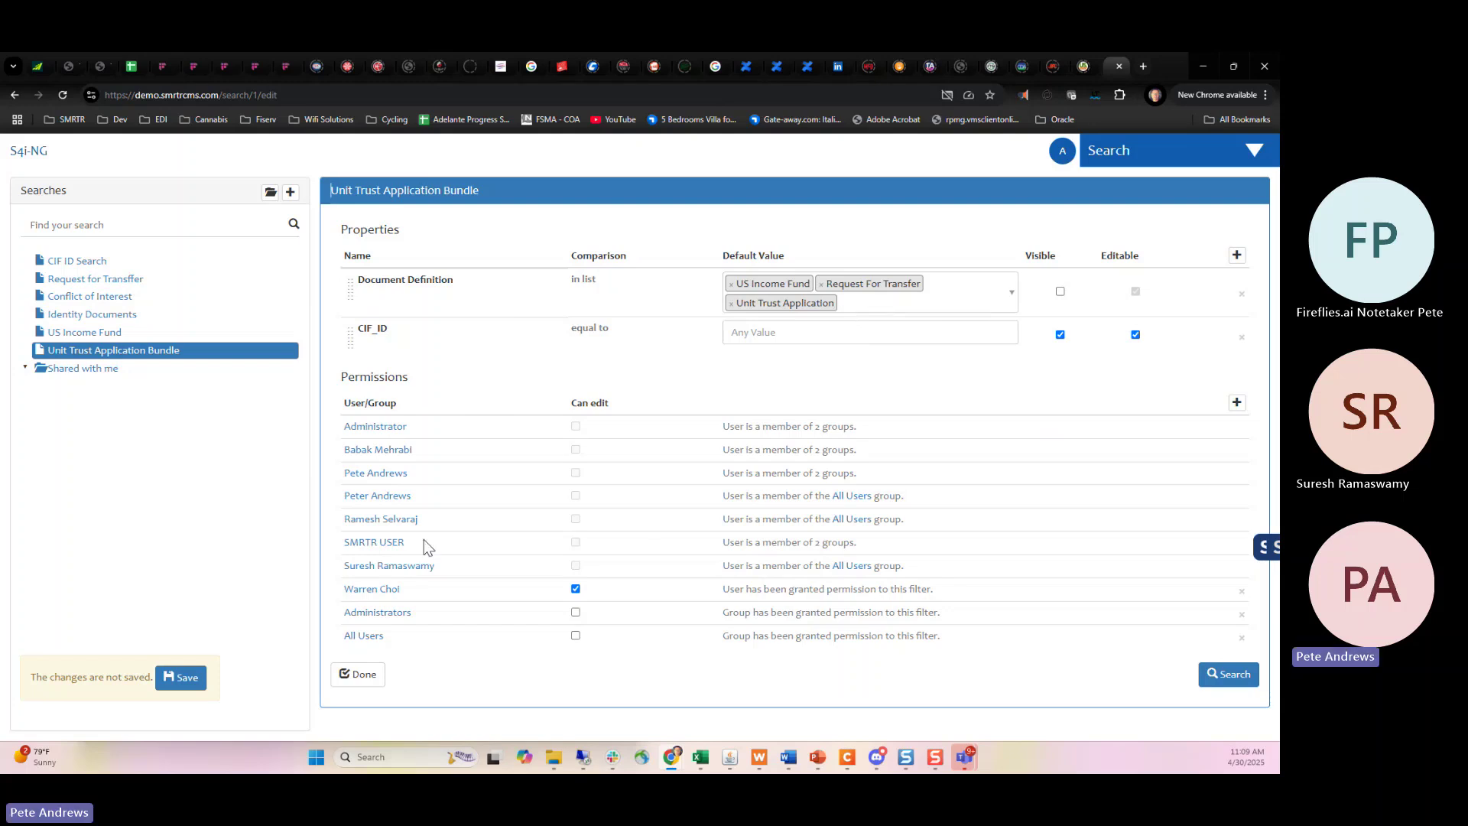
left_click(1228, 678)
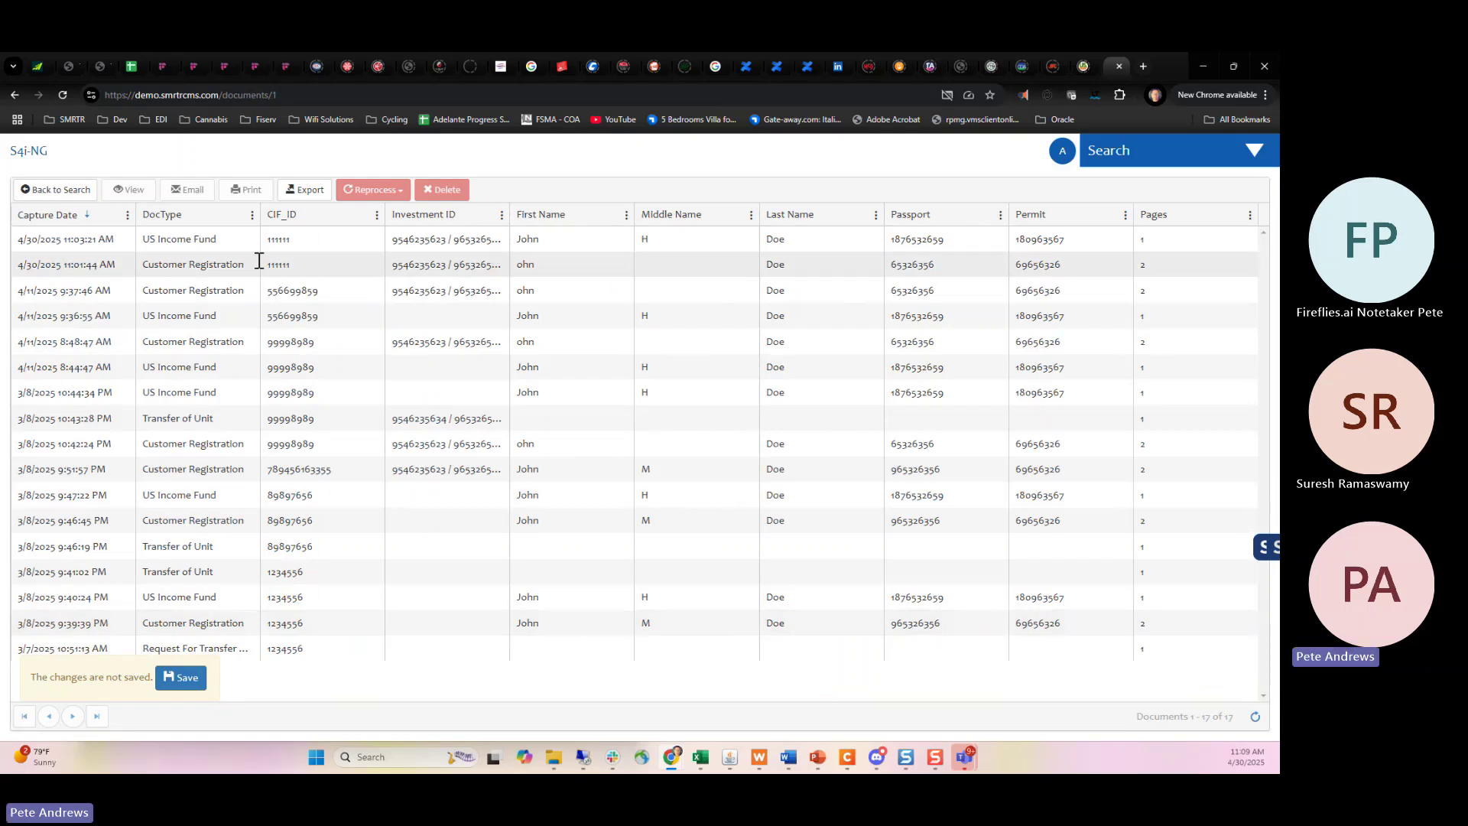
left_click(34, 189)
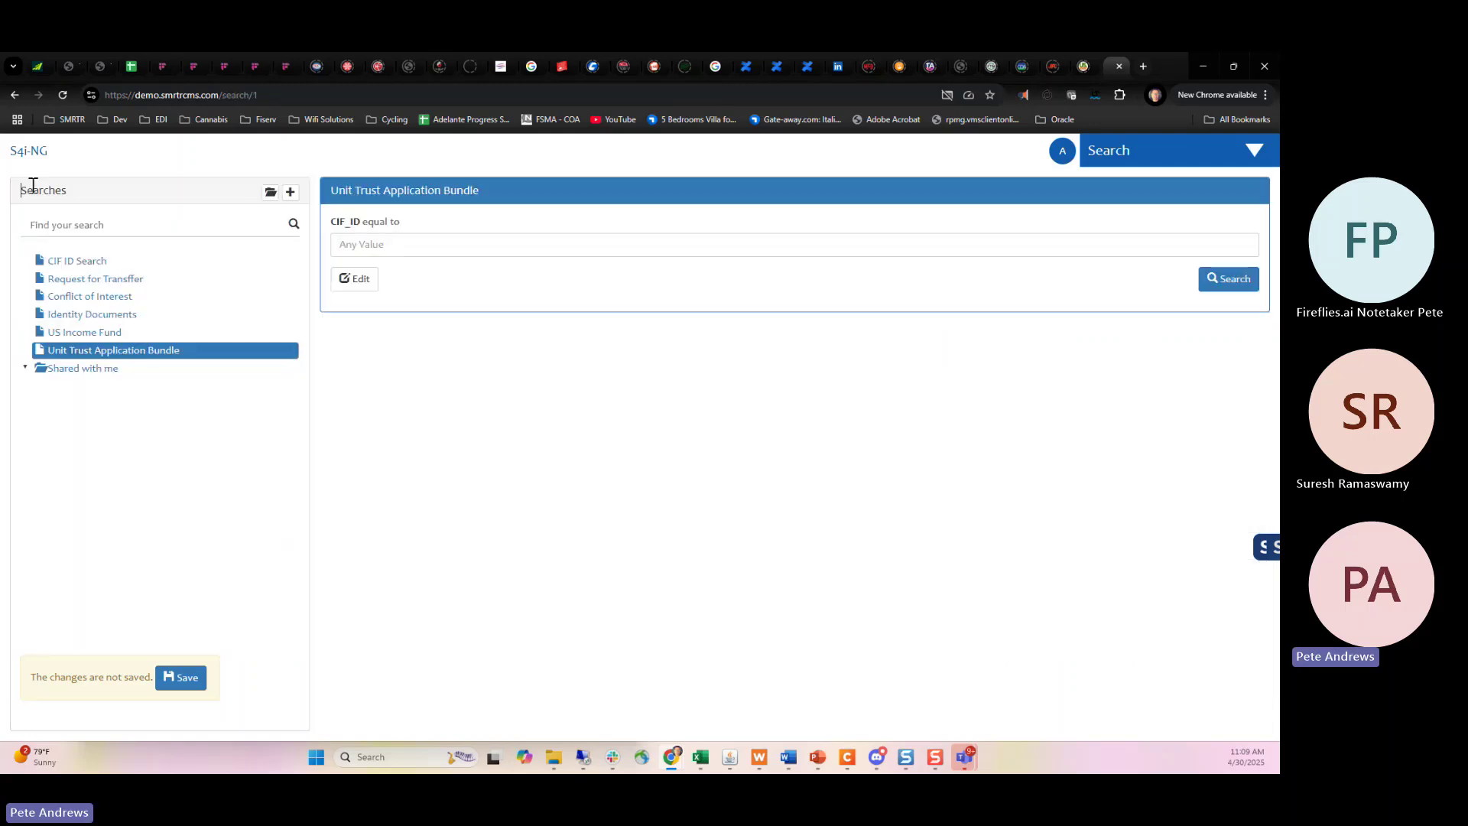
Run the edited bundle search for CIF_ID 111111 and go back to the search form.
left_click(354, 278)
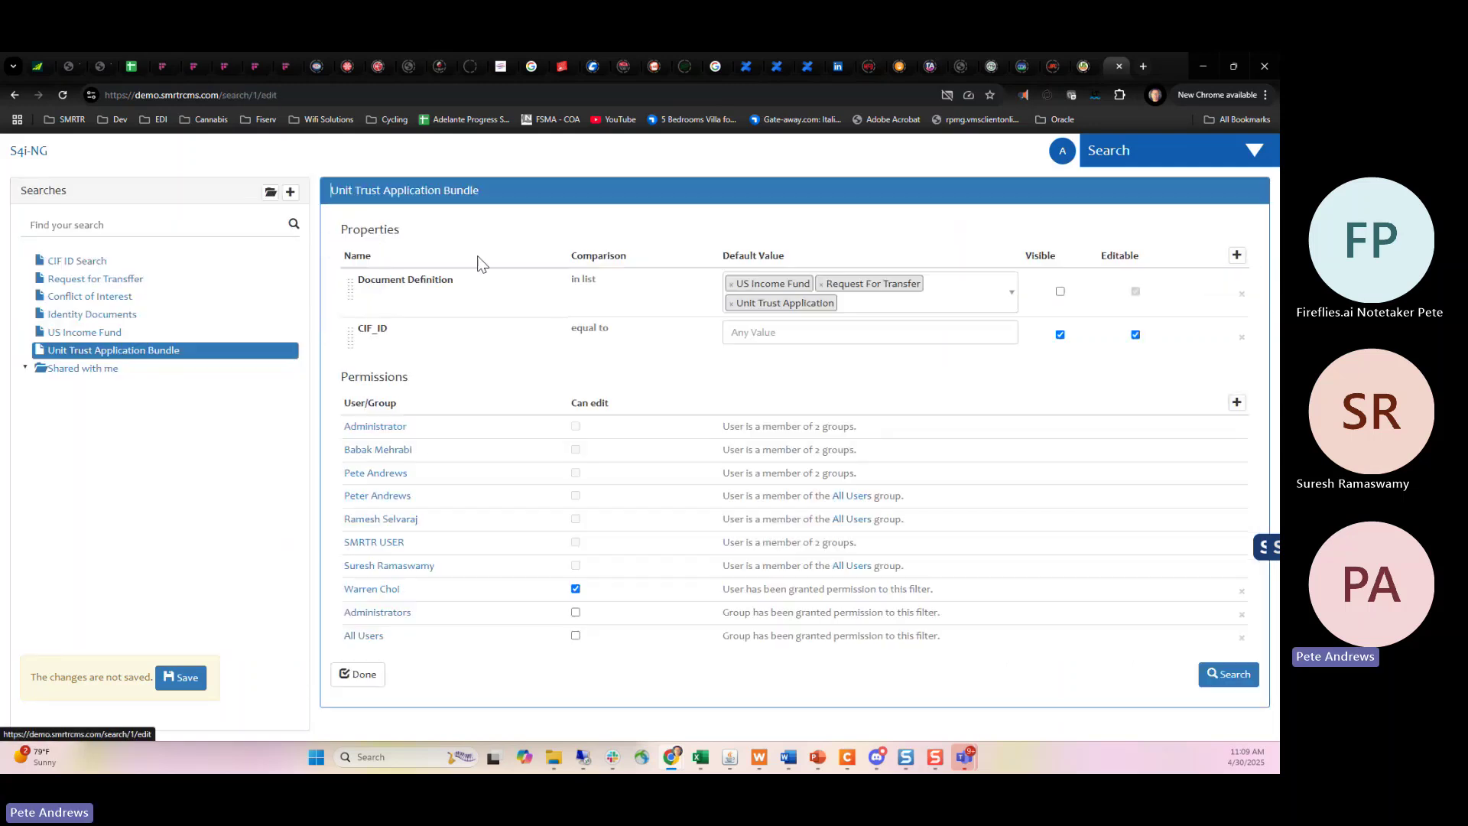
left_click(359, 676)
left_click(373, 245)
type("1")
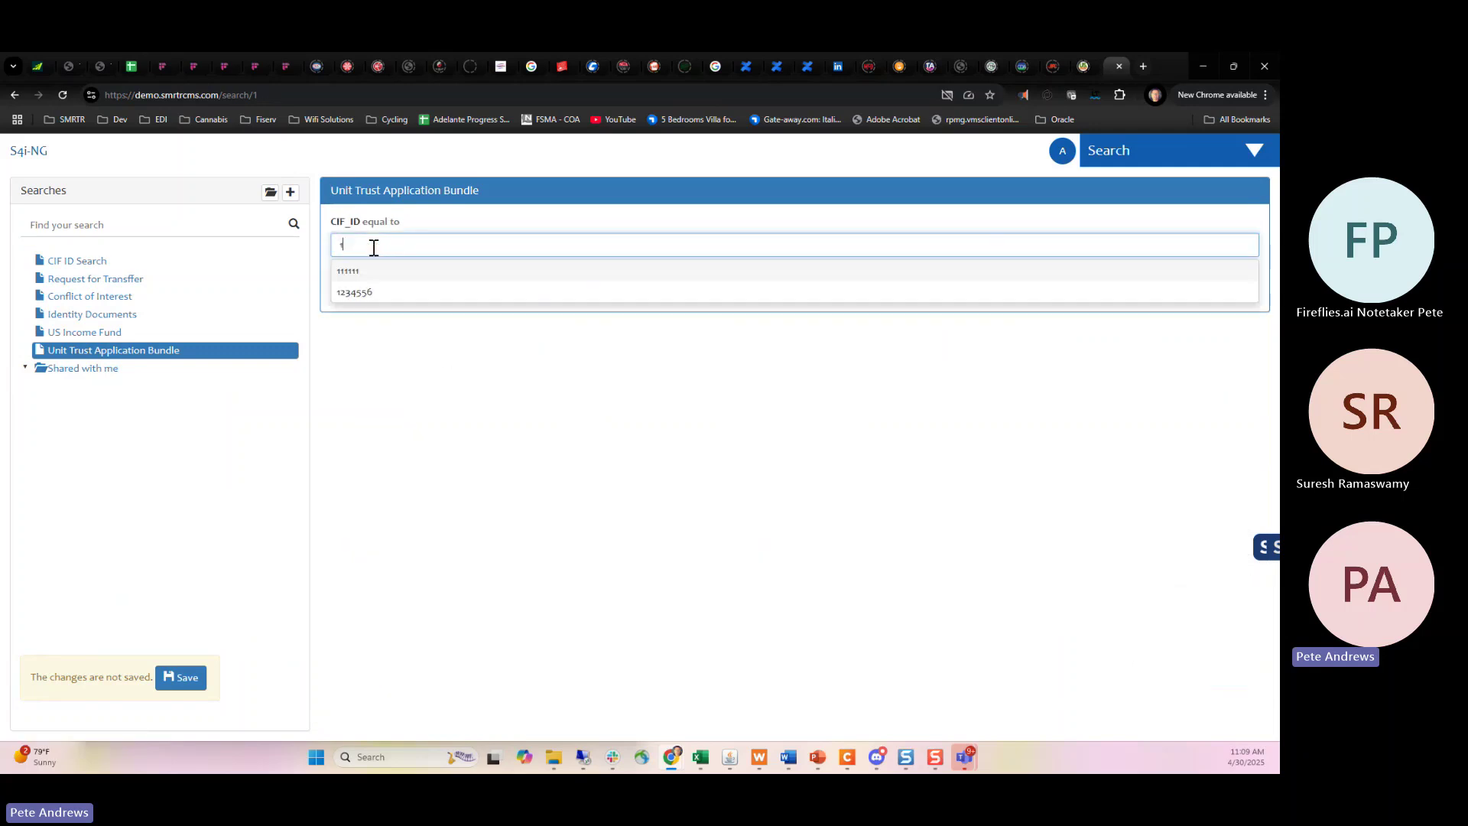
left_click(378, 272)
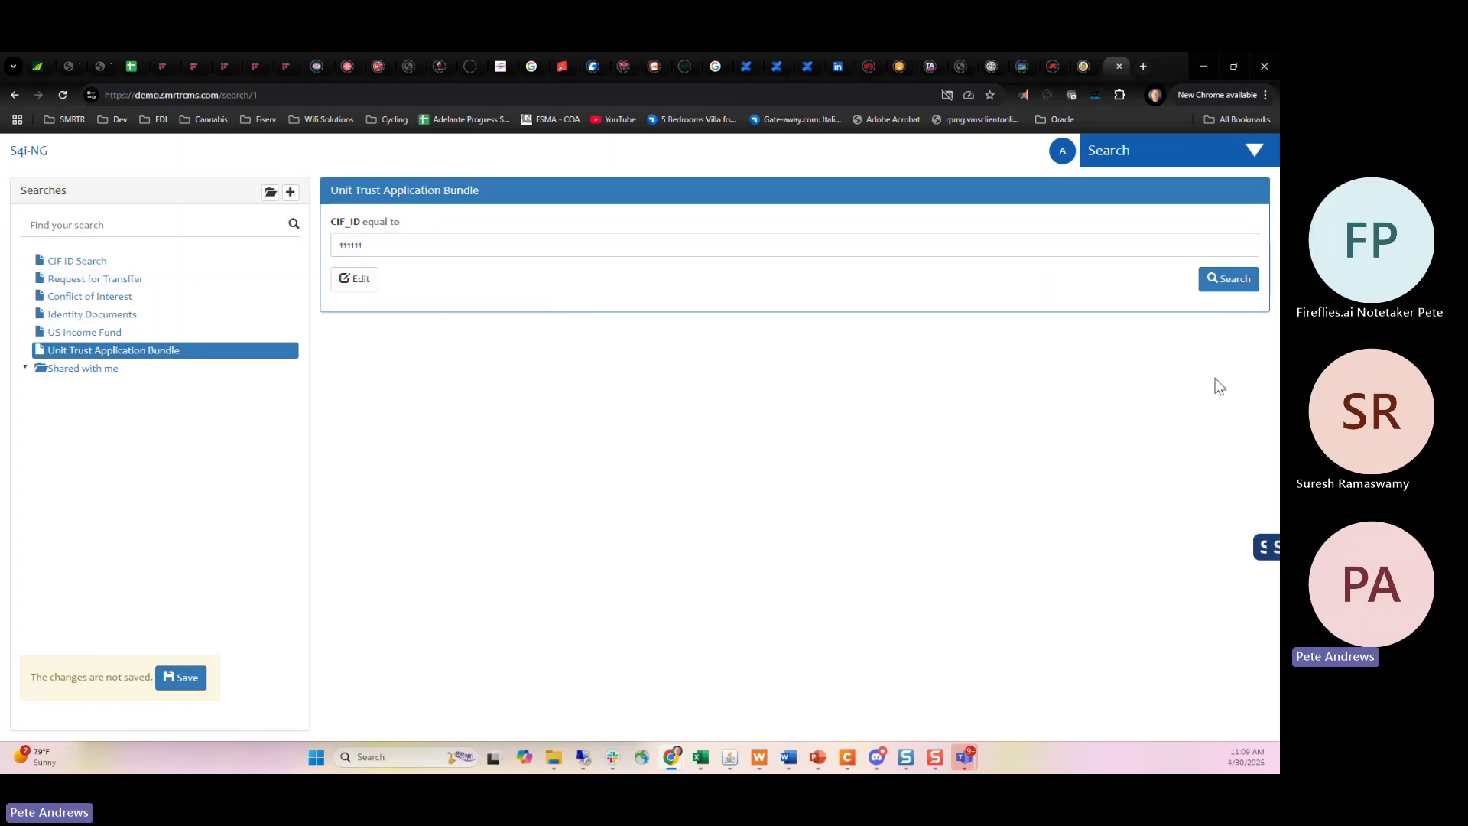
left_click(1231, 284)
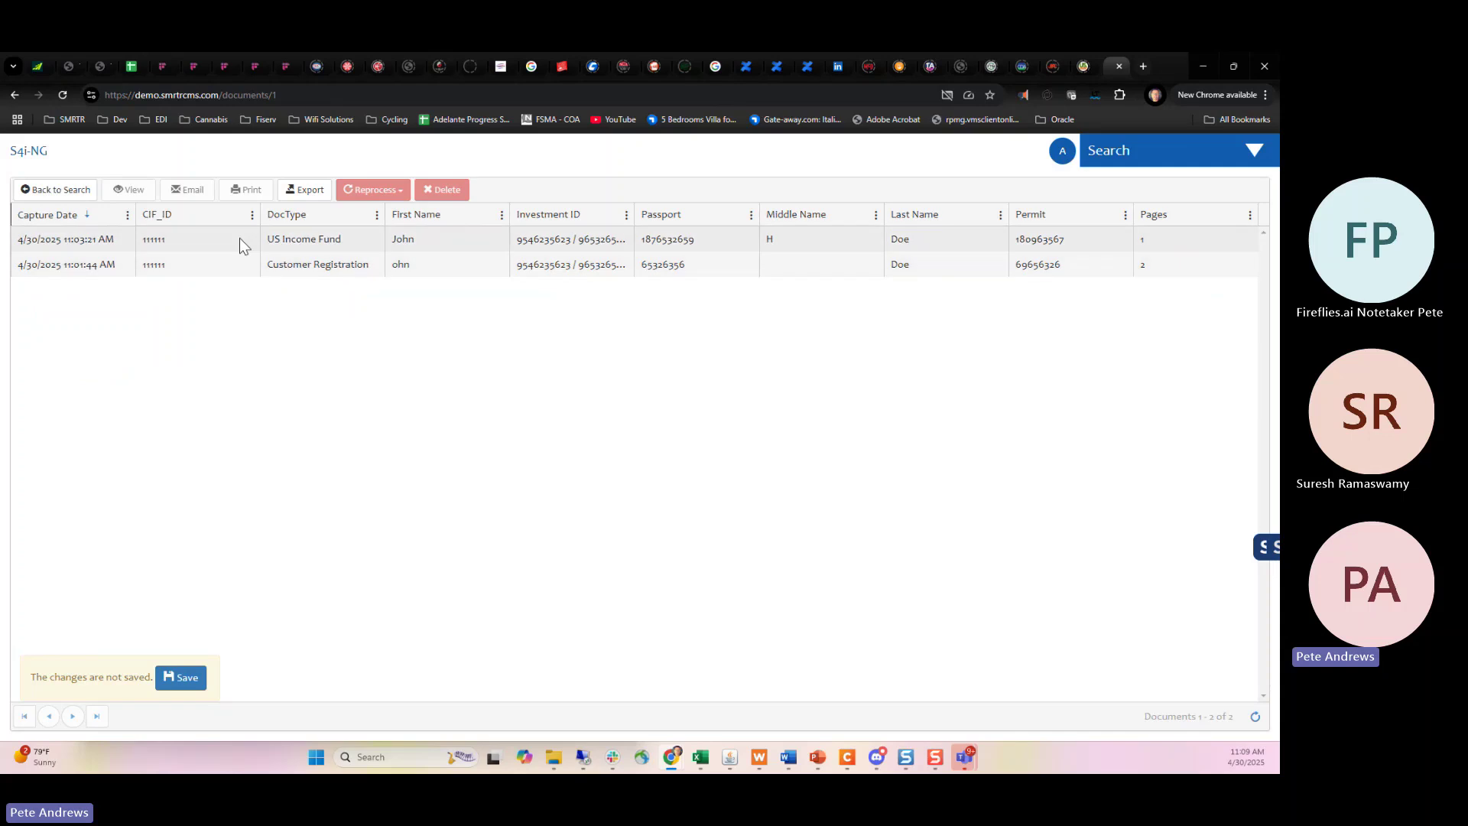
left_click(58, 190)
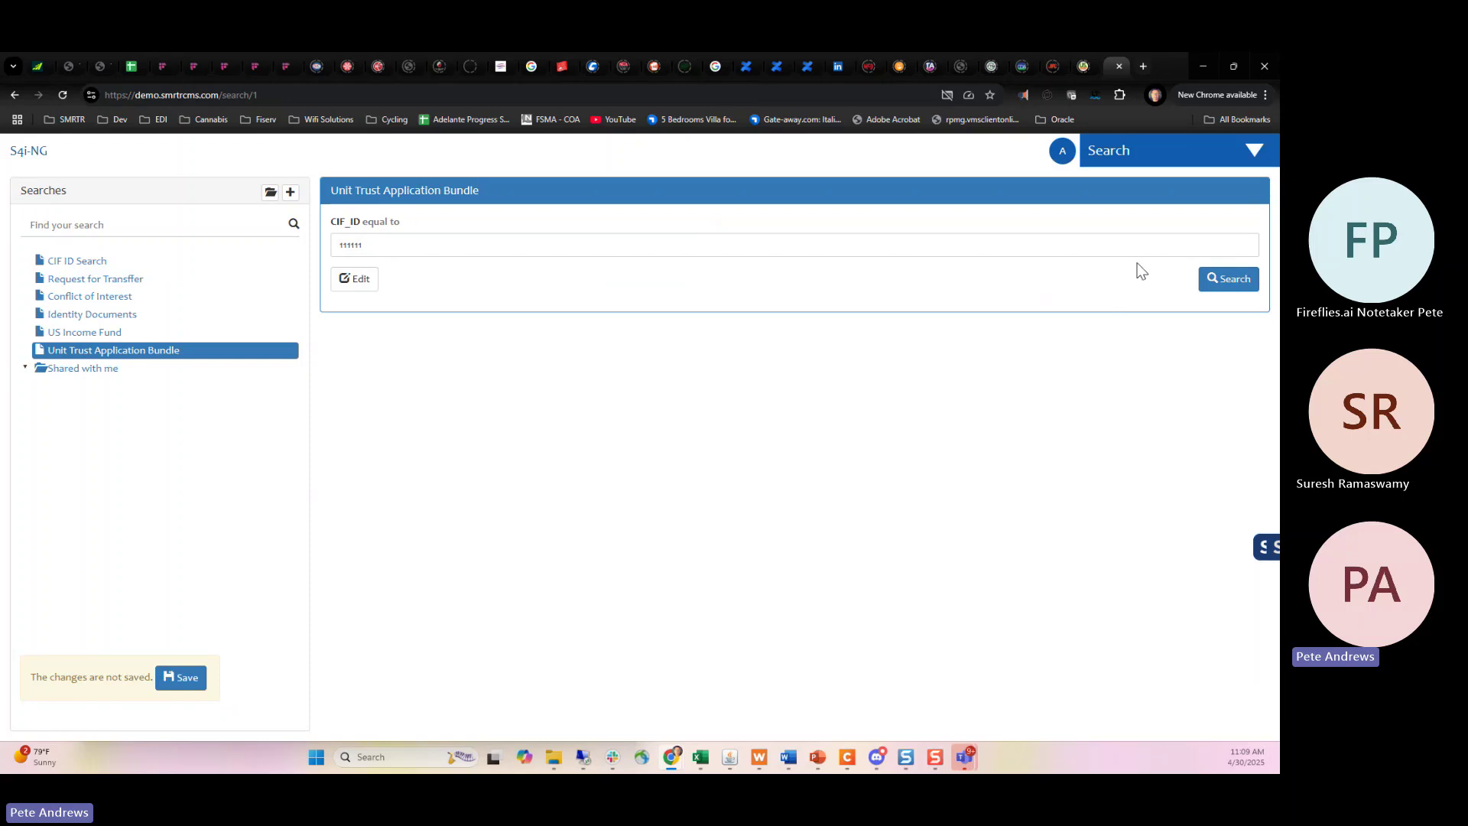
left_click(1189, 150)
Switch to Administration and expand Users (eight accounts) and Groups (Administrators, All Users).
left_click(1134, 243)
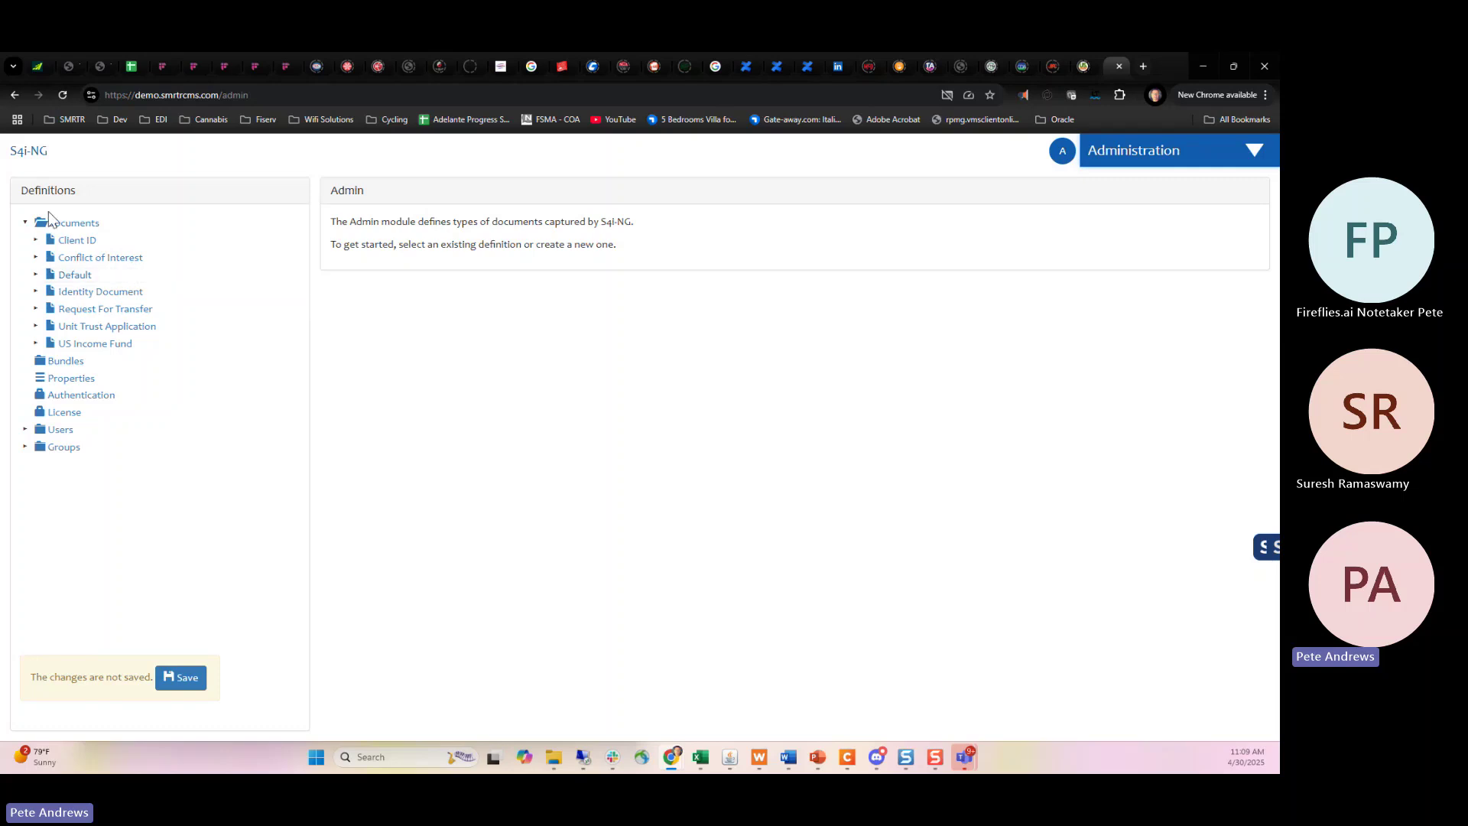
left_click(25, 430)
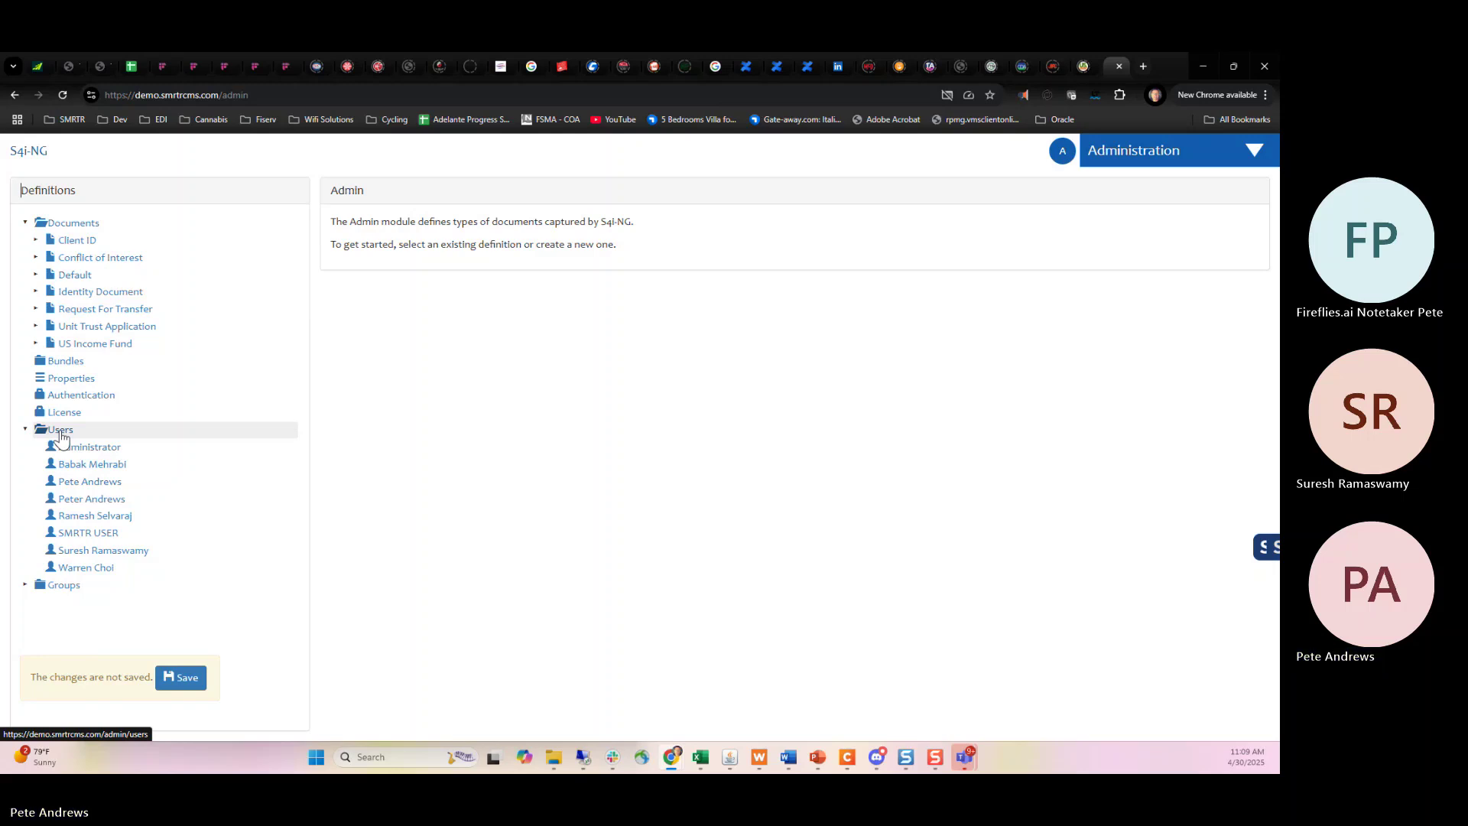
left_click(25, 585)
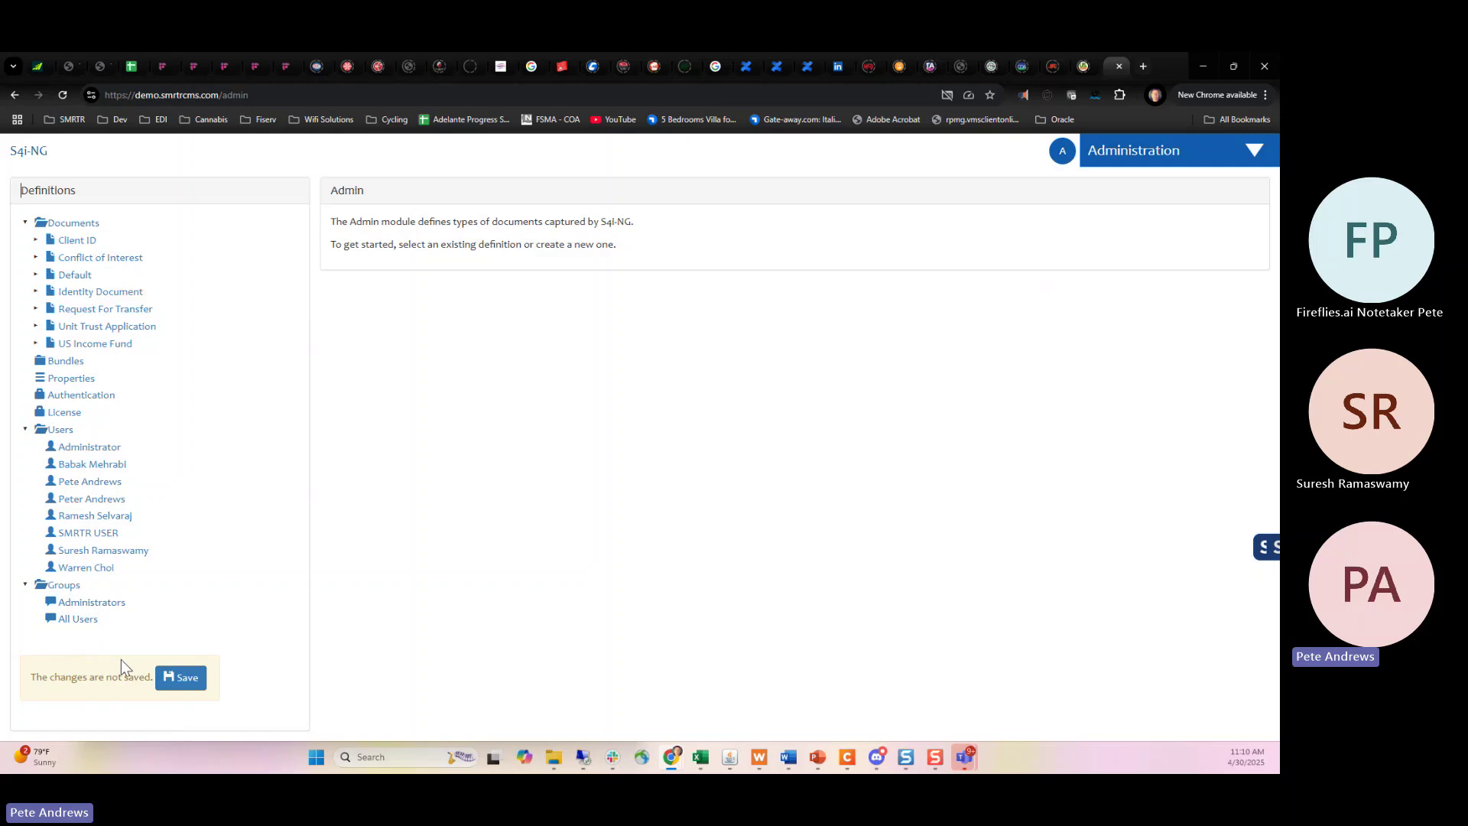
left_click(1214, 158)
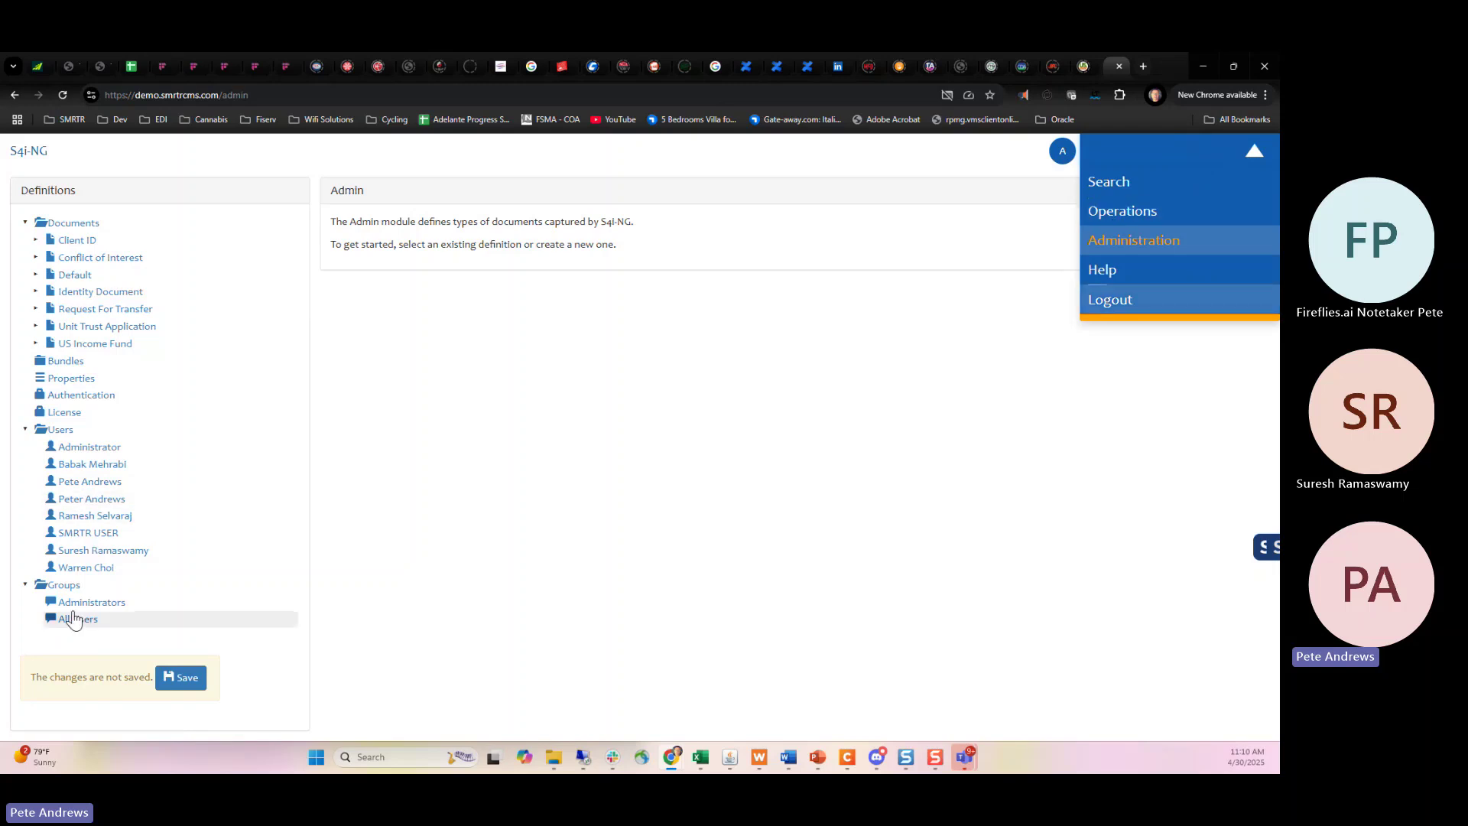
Switch to Operations, stop the Capture task, and view the Extraction then Recognition queues.
left_click(1214, 212)
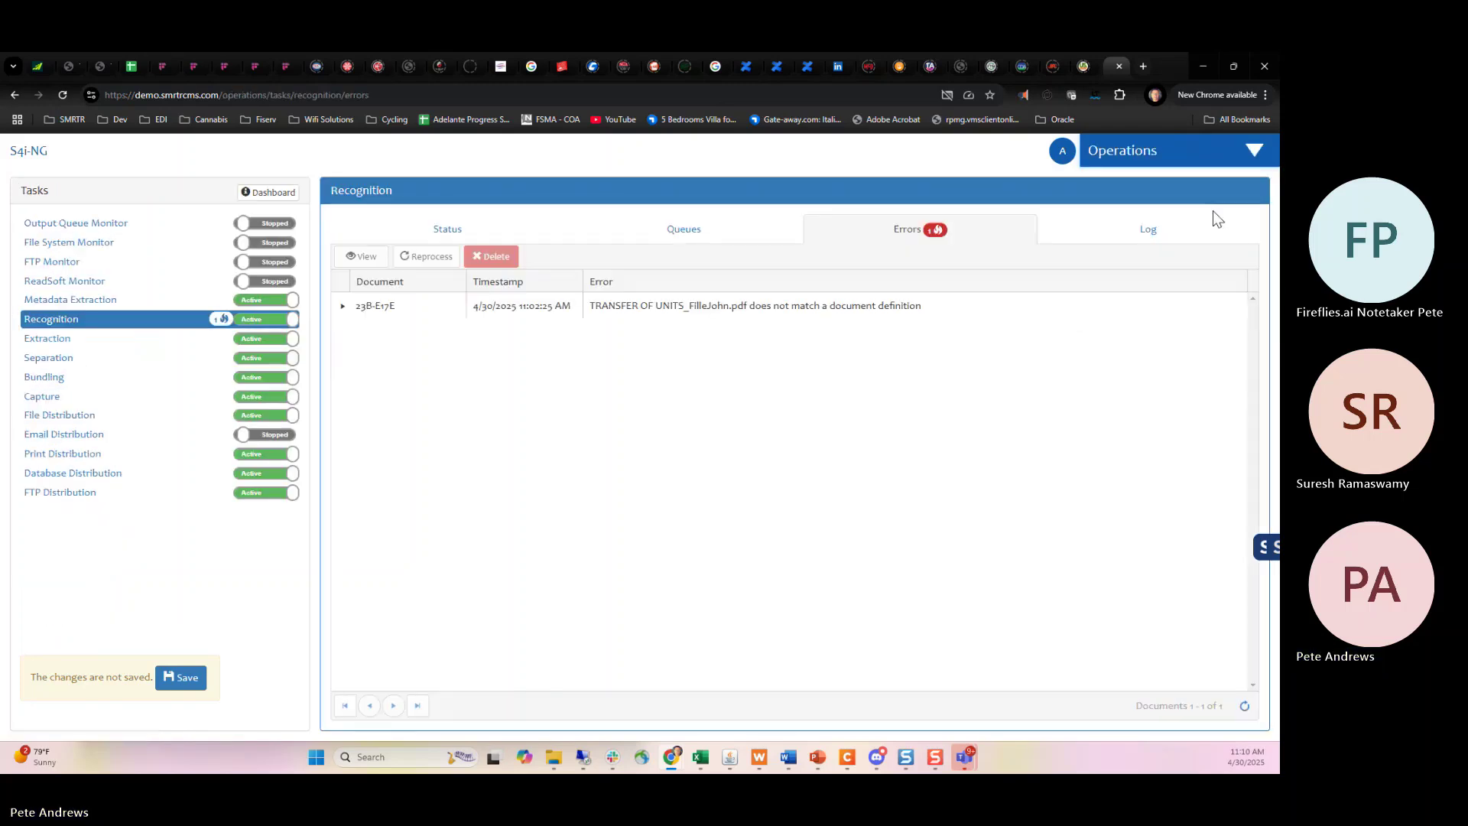
left_click(692, 237)
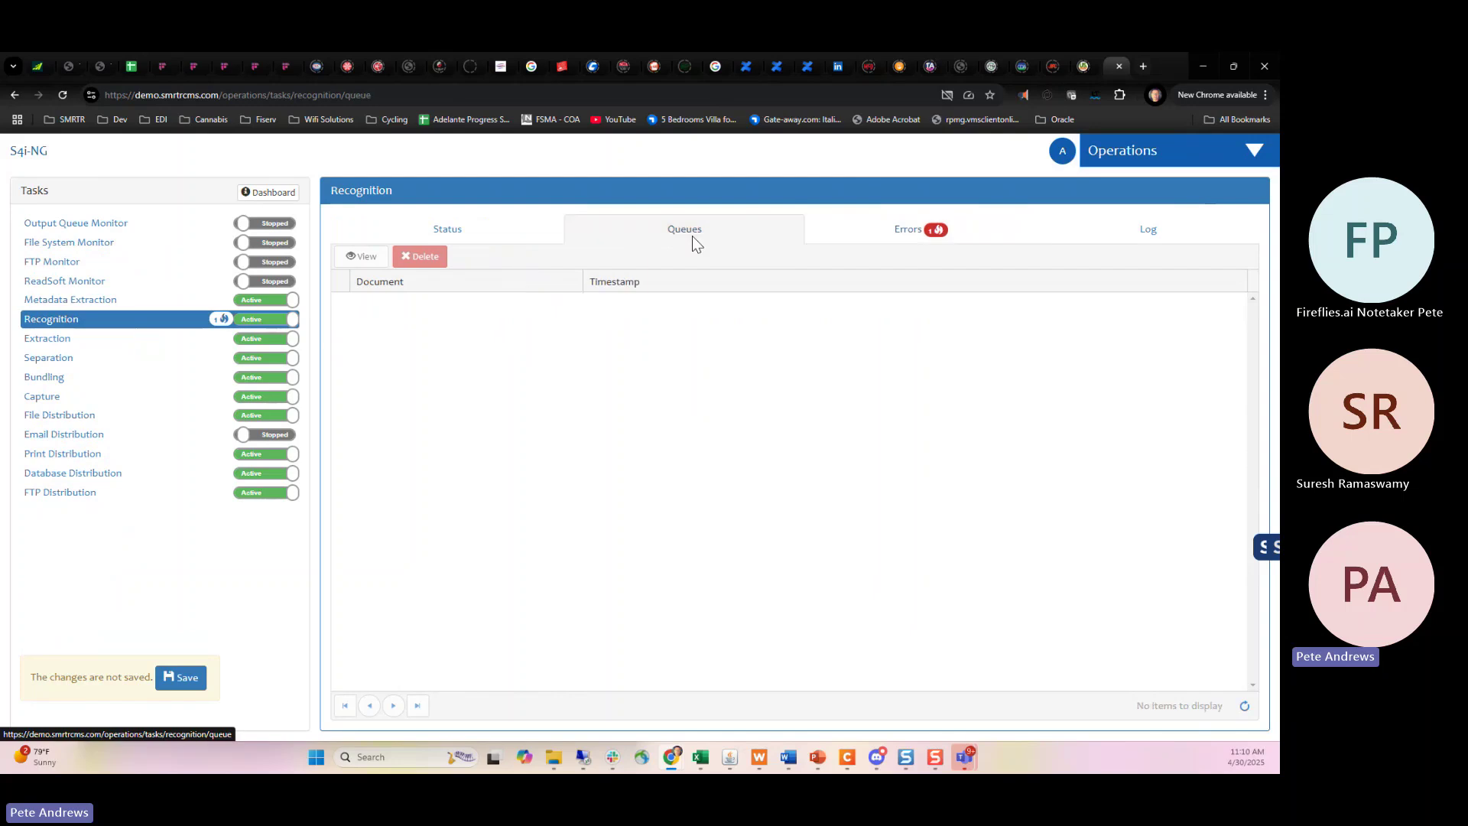
left_click(260, 395)
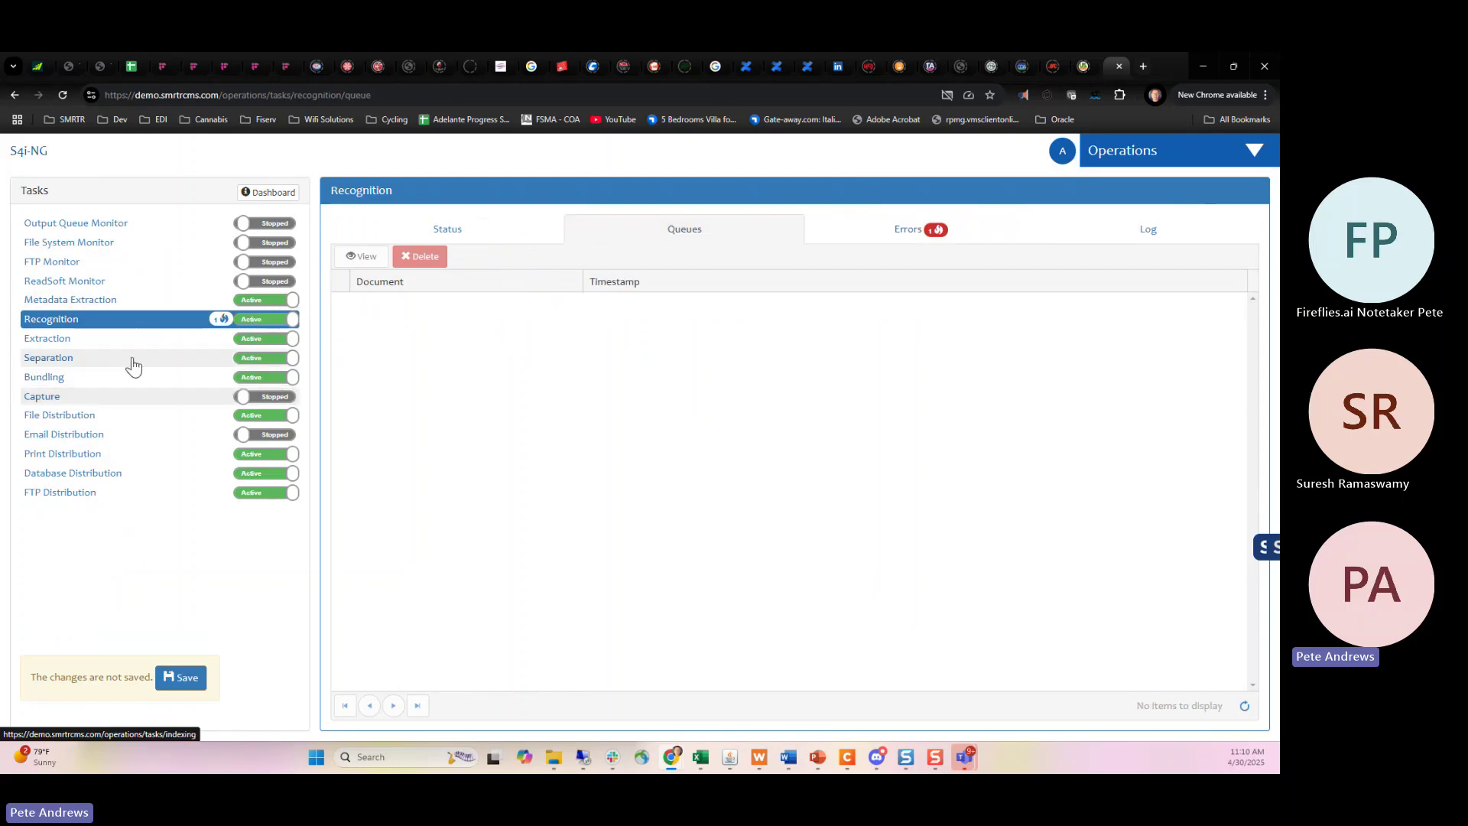
left_click(96, 342)
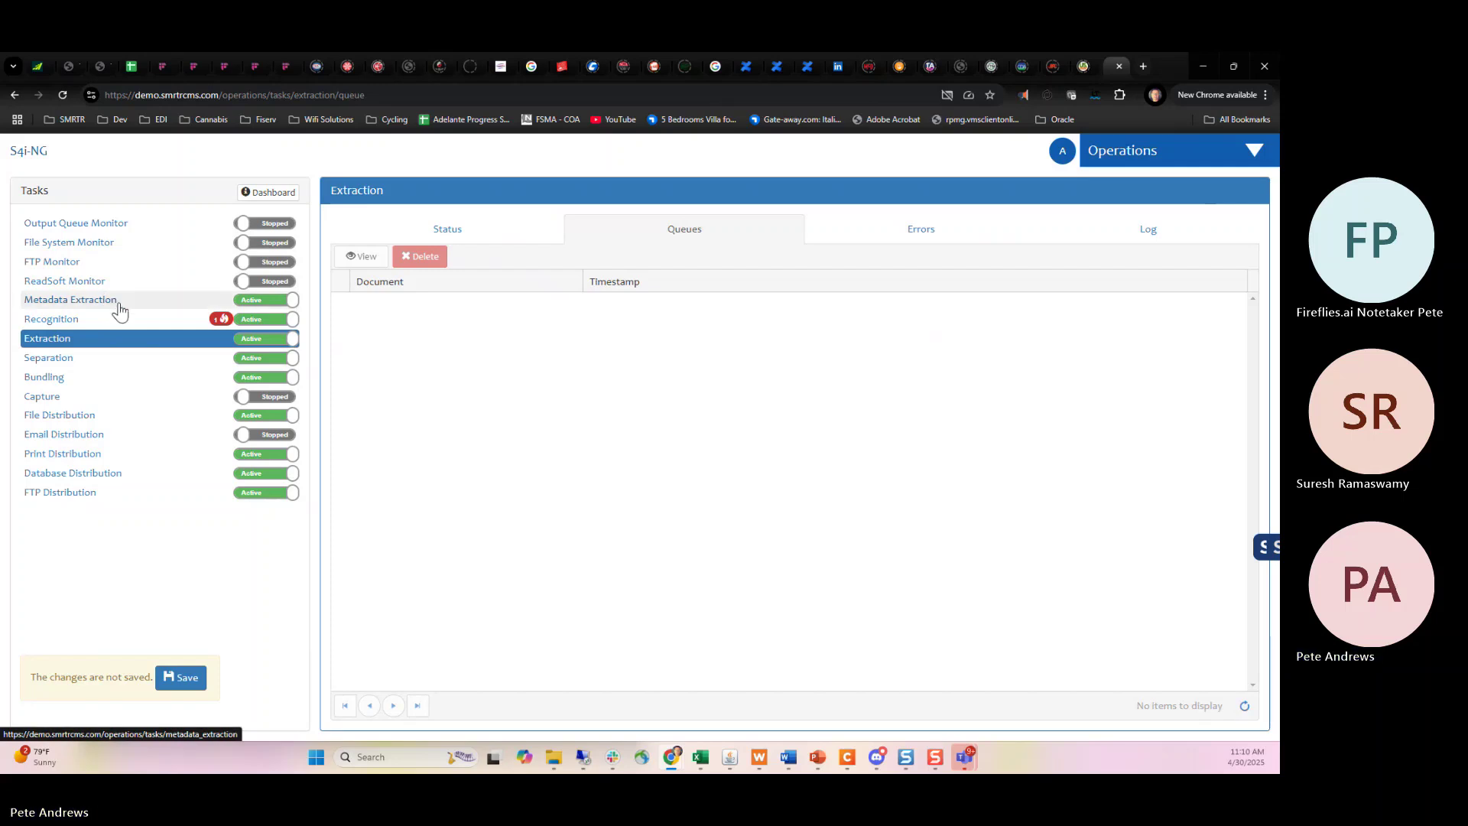
left_click(41, 326)
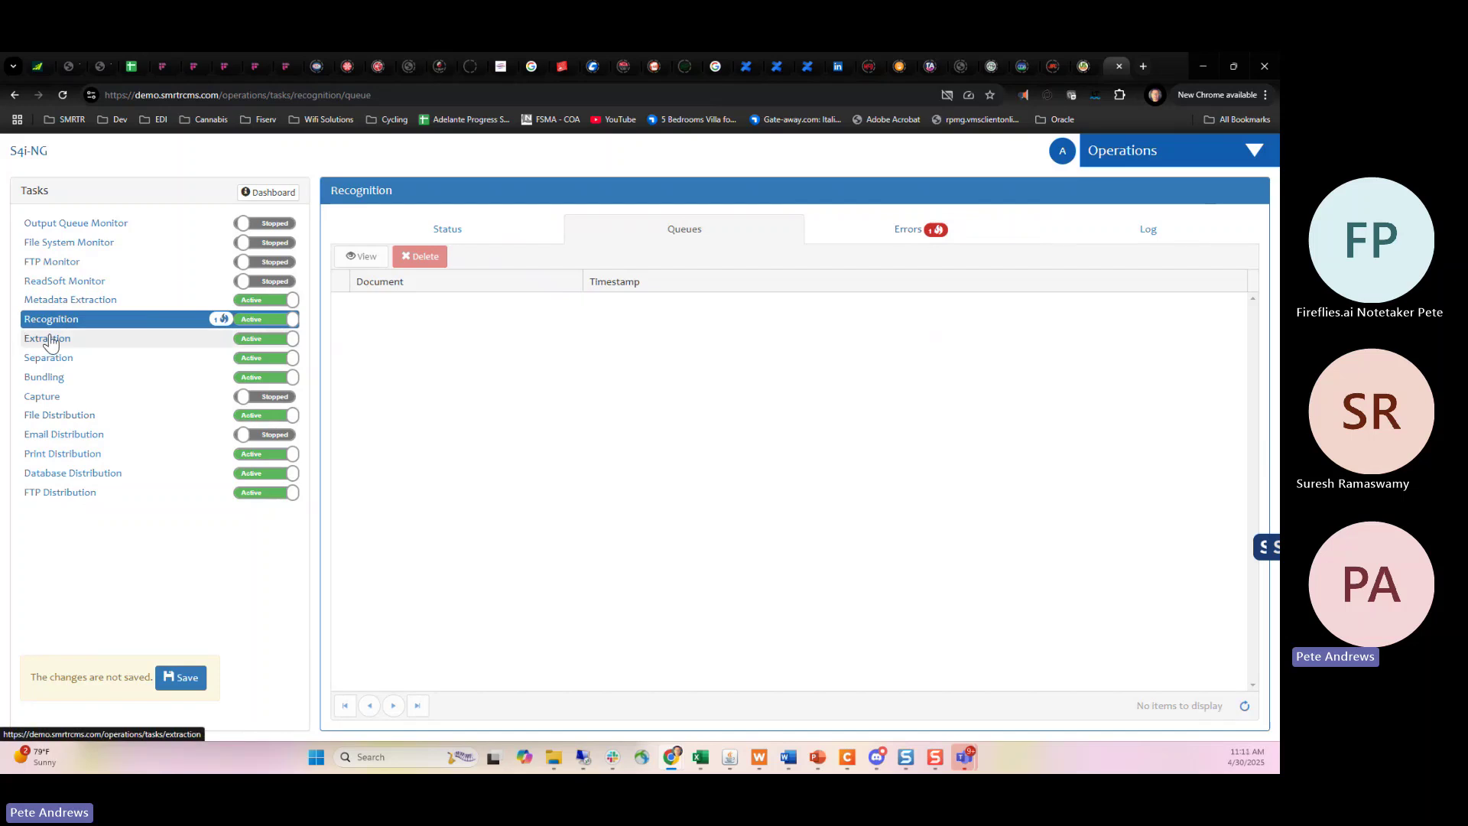
Review the Extraction task's queue, then open the empty Separation task queue.
left_click(89, 348)
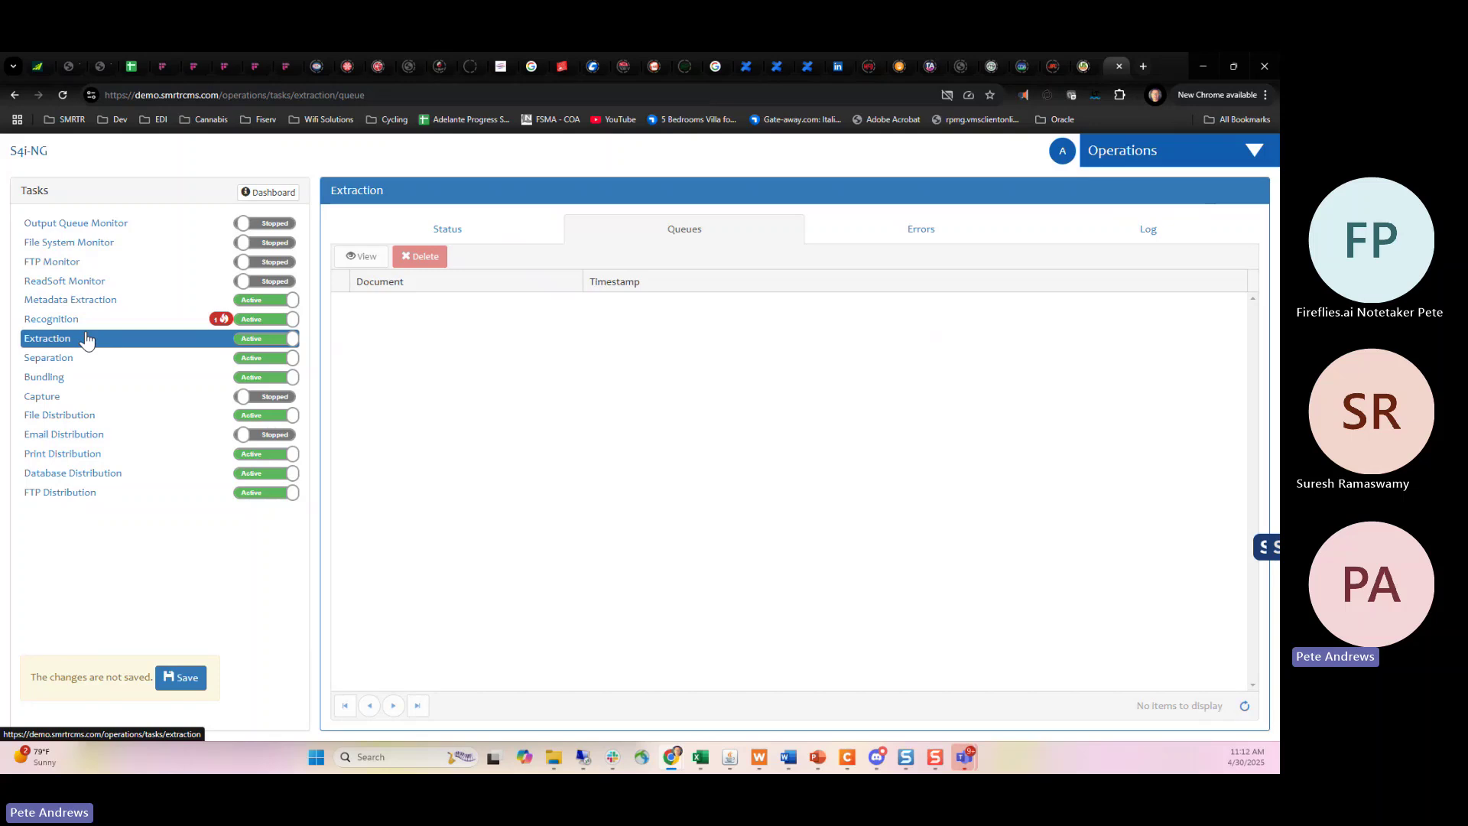
left_click(81, 360)
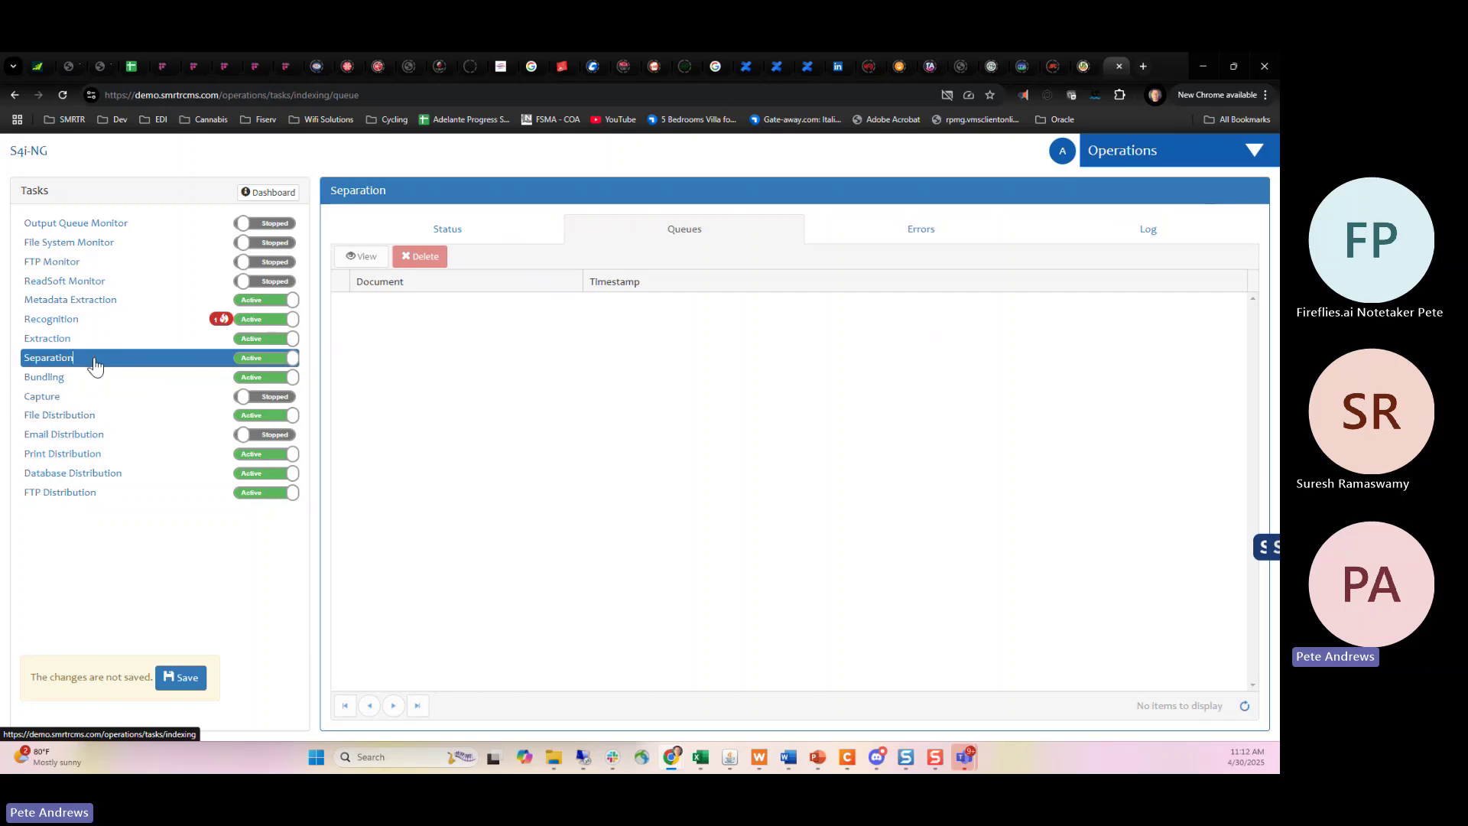
Check the Bundling task's queue, then switch back to the Search module.
left_click(45, 380)
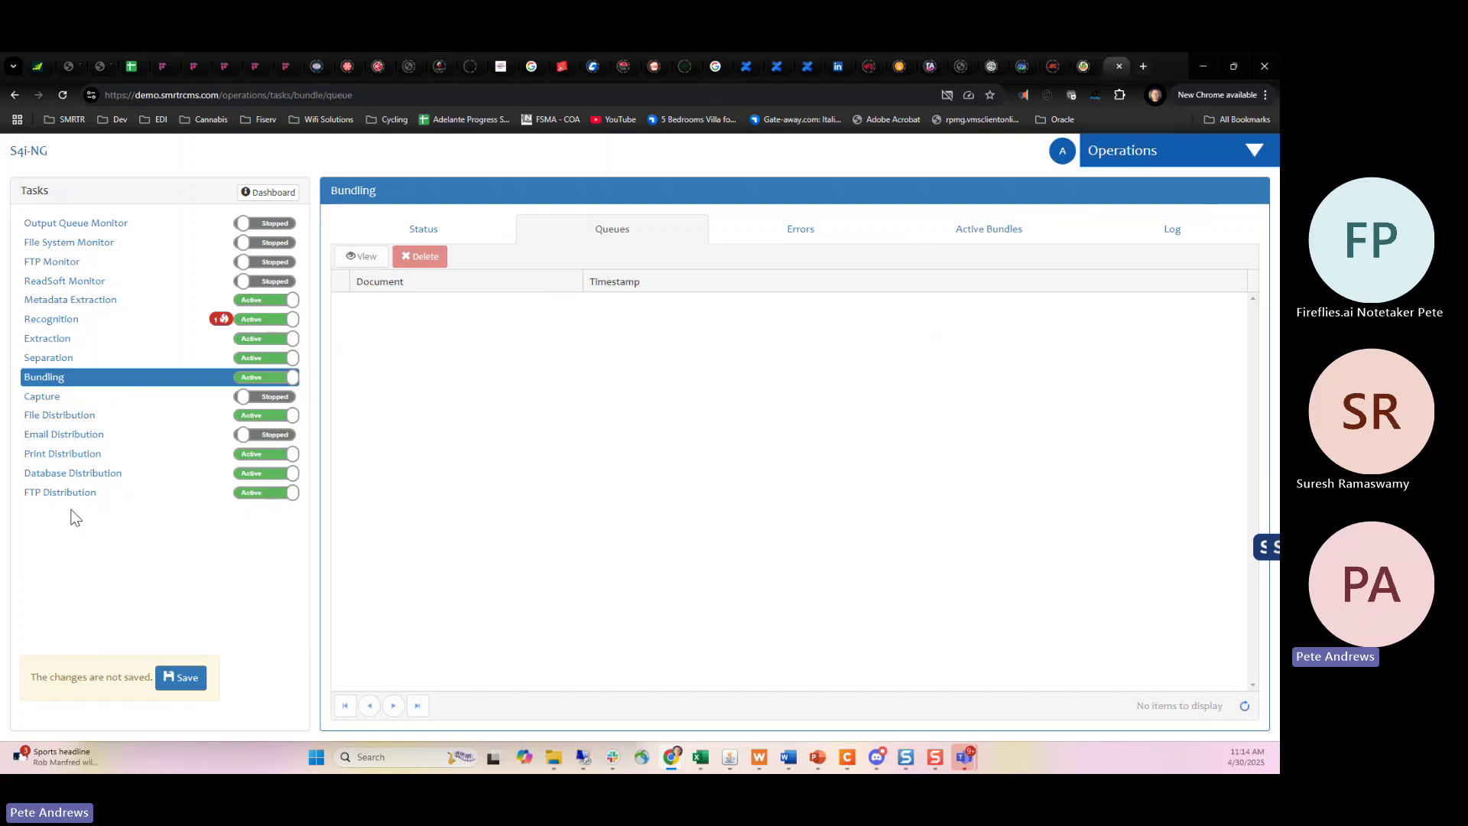
left_click(1169, 151)
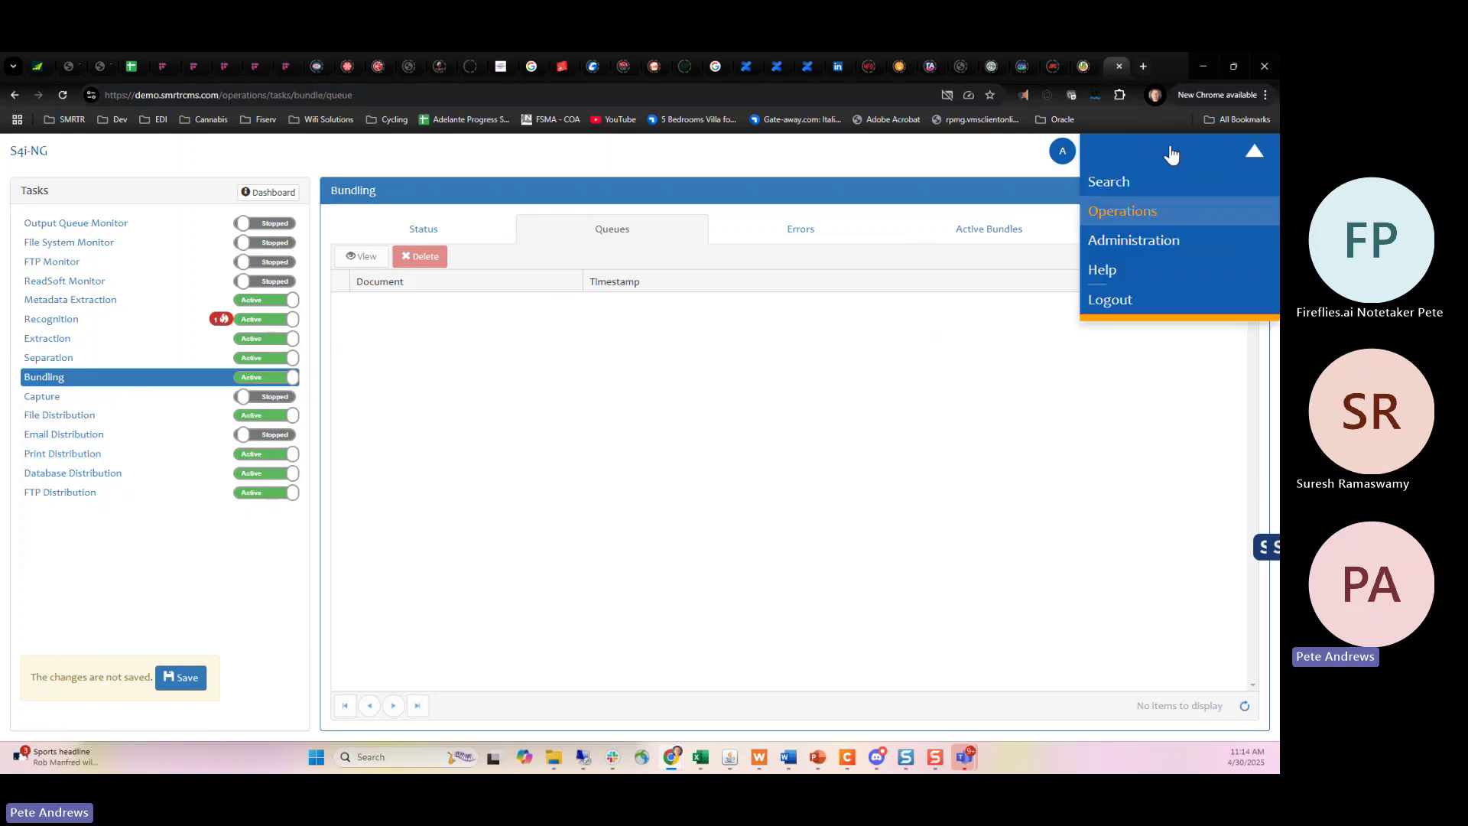
left_click(1153, 182)
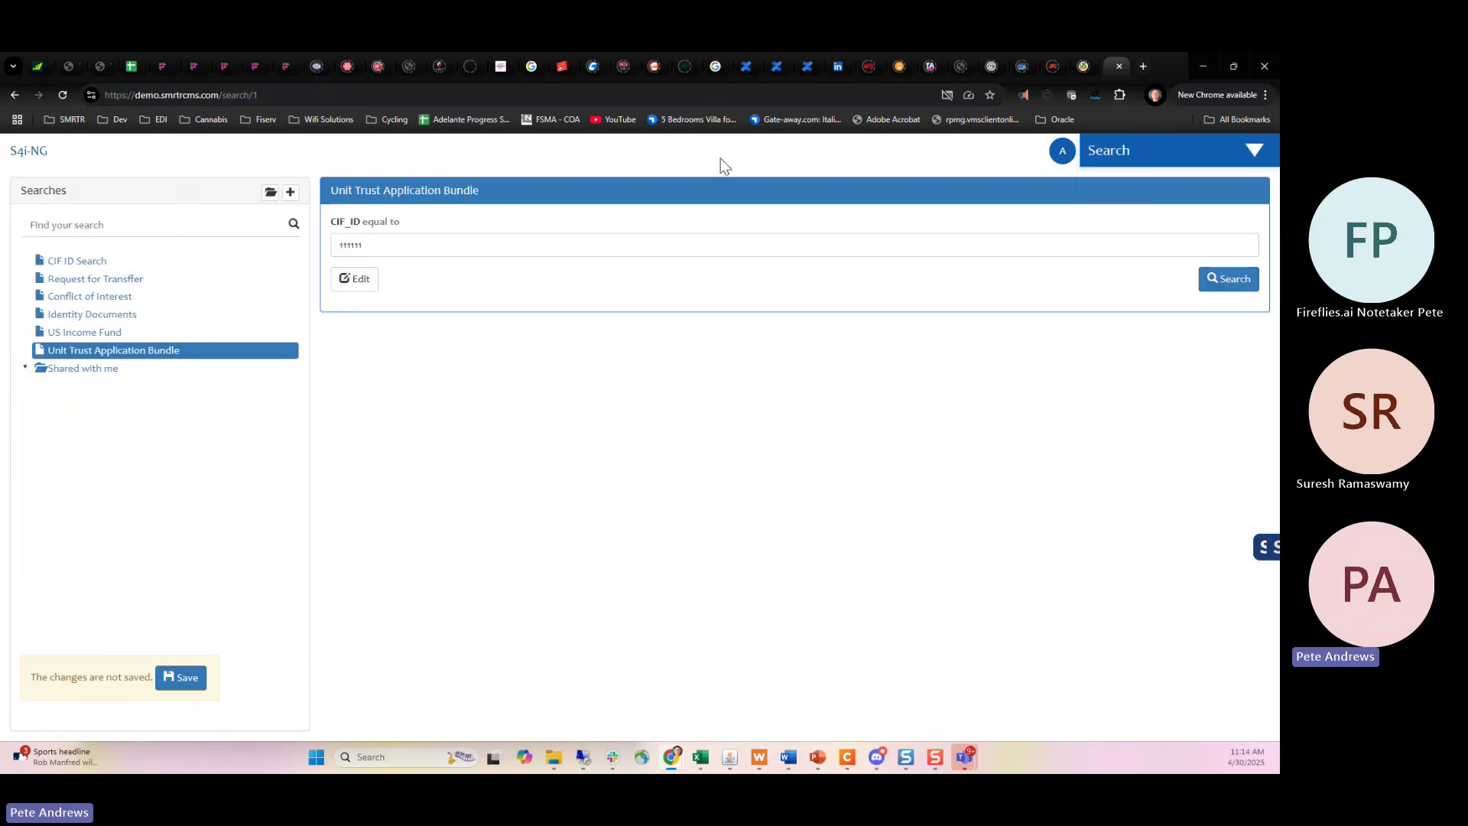